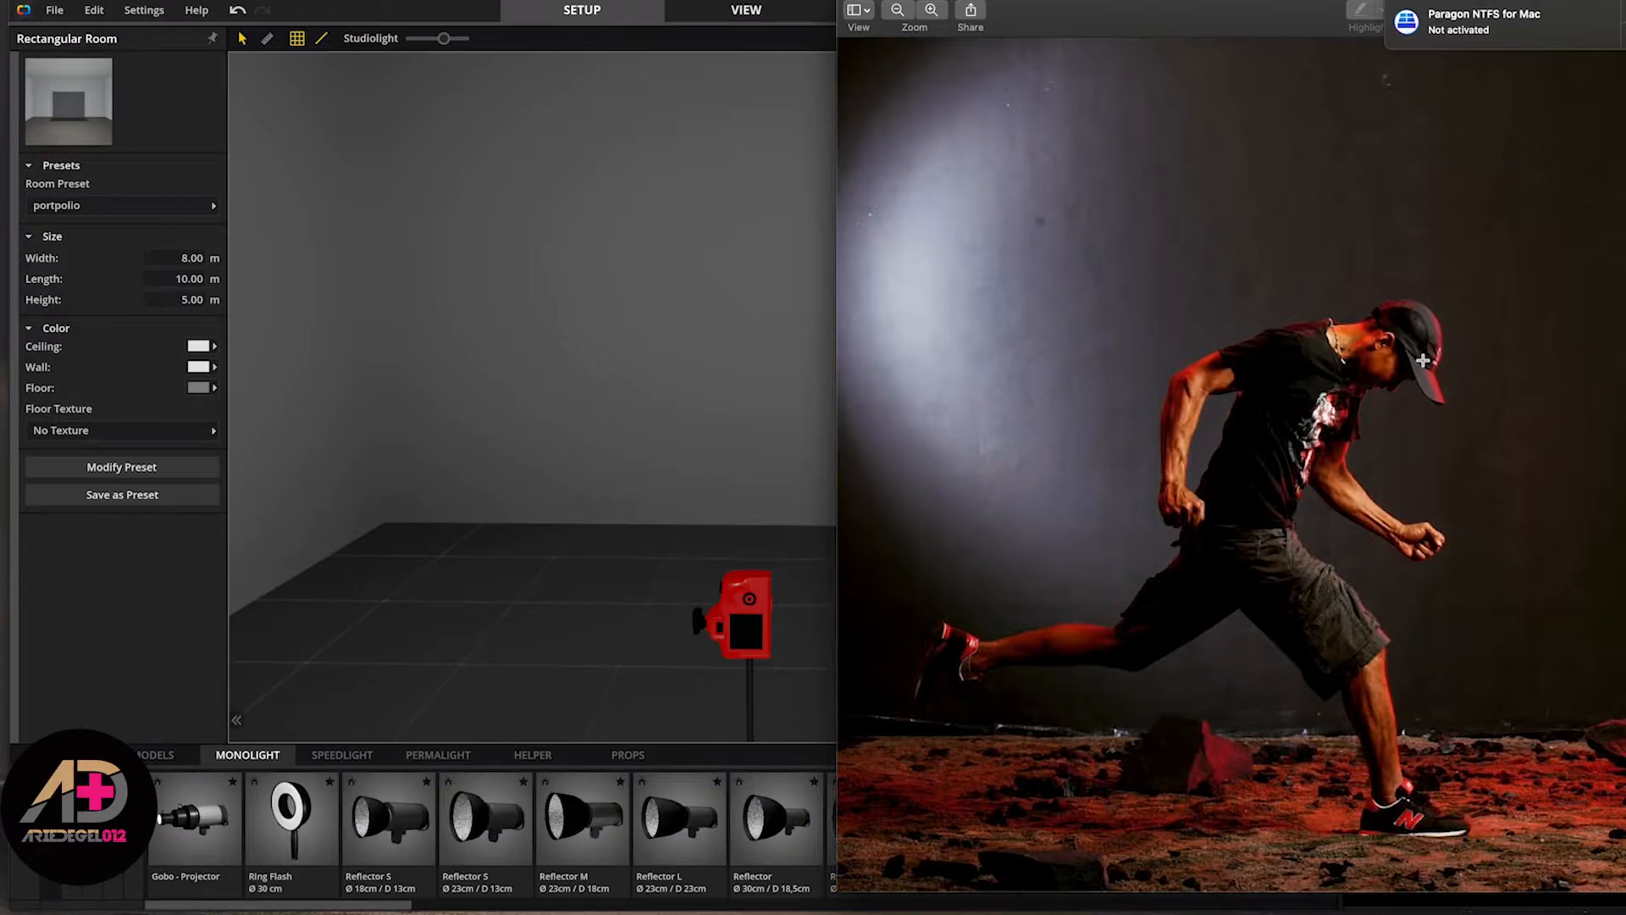
# - Set the camera's lens to Fix 50 mm and its aperture to f/16
pyautogui.click(758, 352)
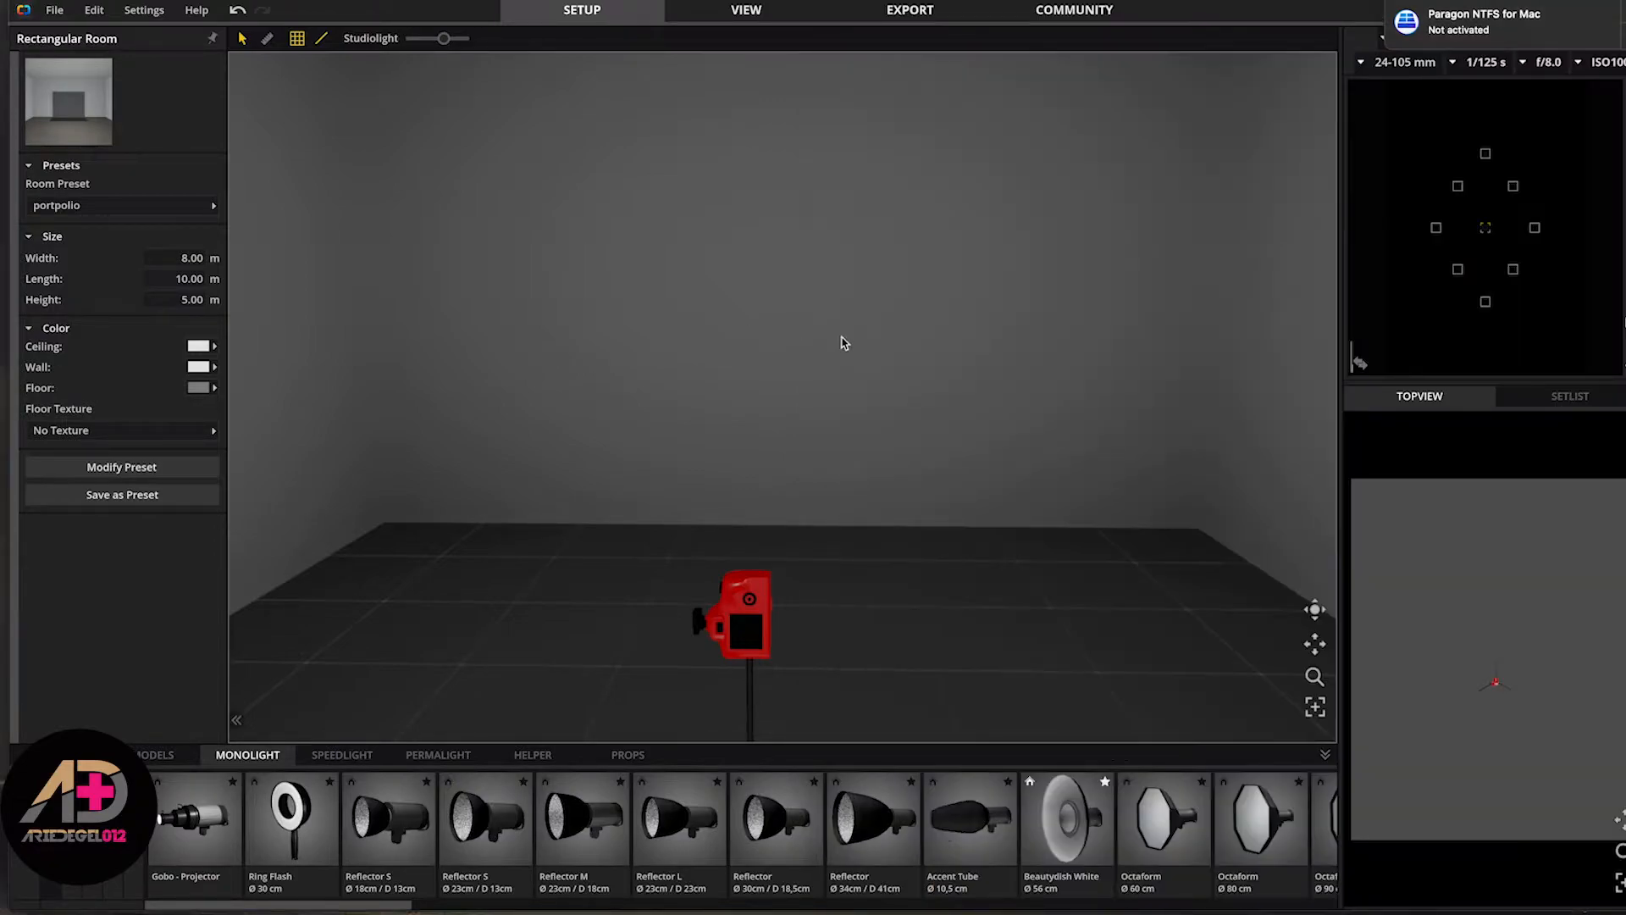
pyautogui.click(768, 637)
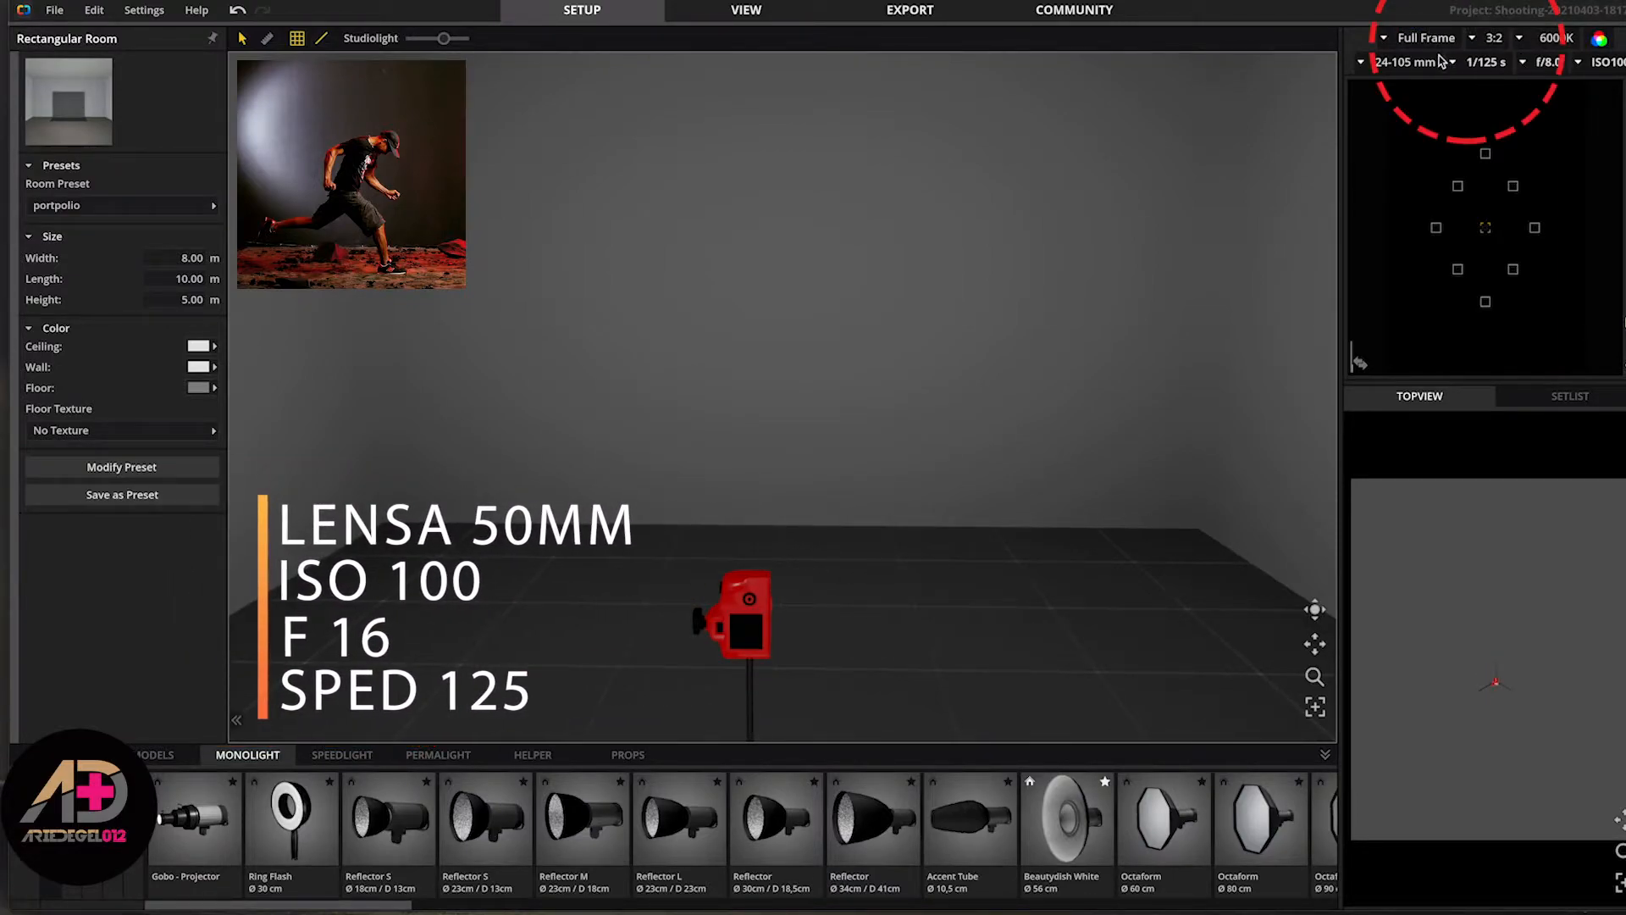
pyautogui.click(1384, 39)
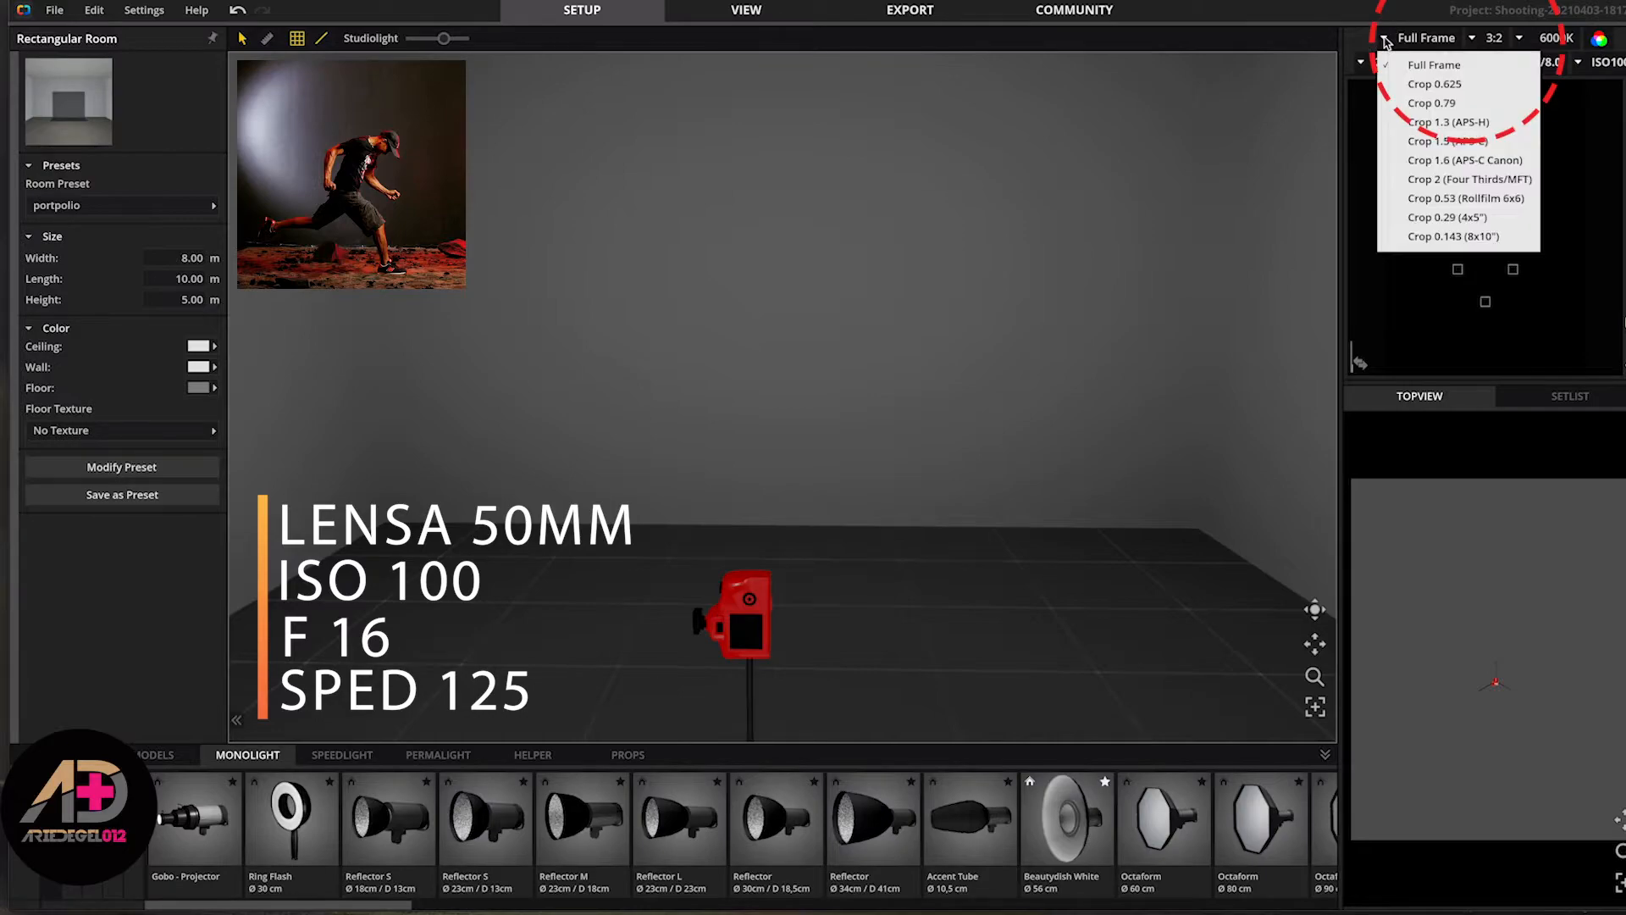
pyautogui.click(1363, 61)
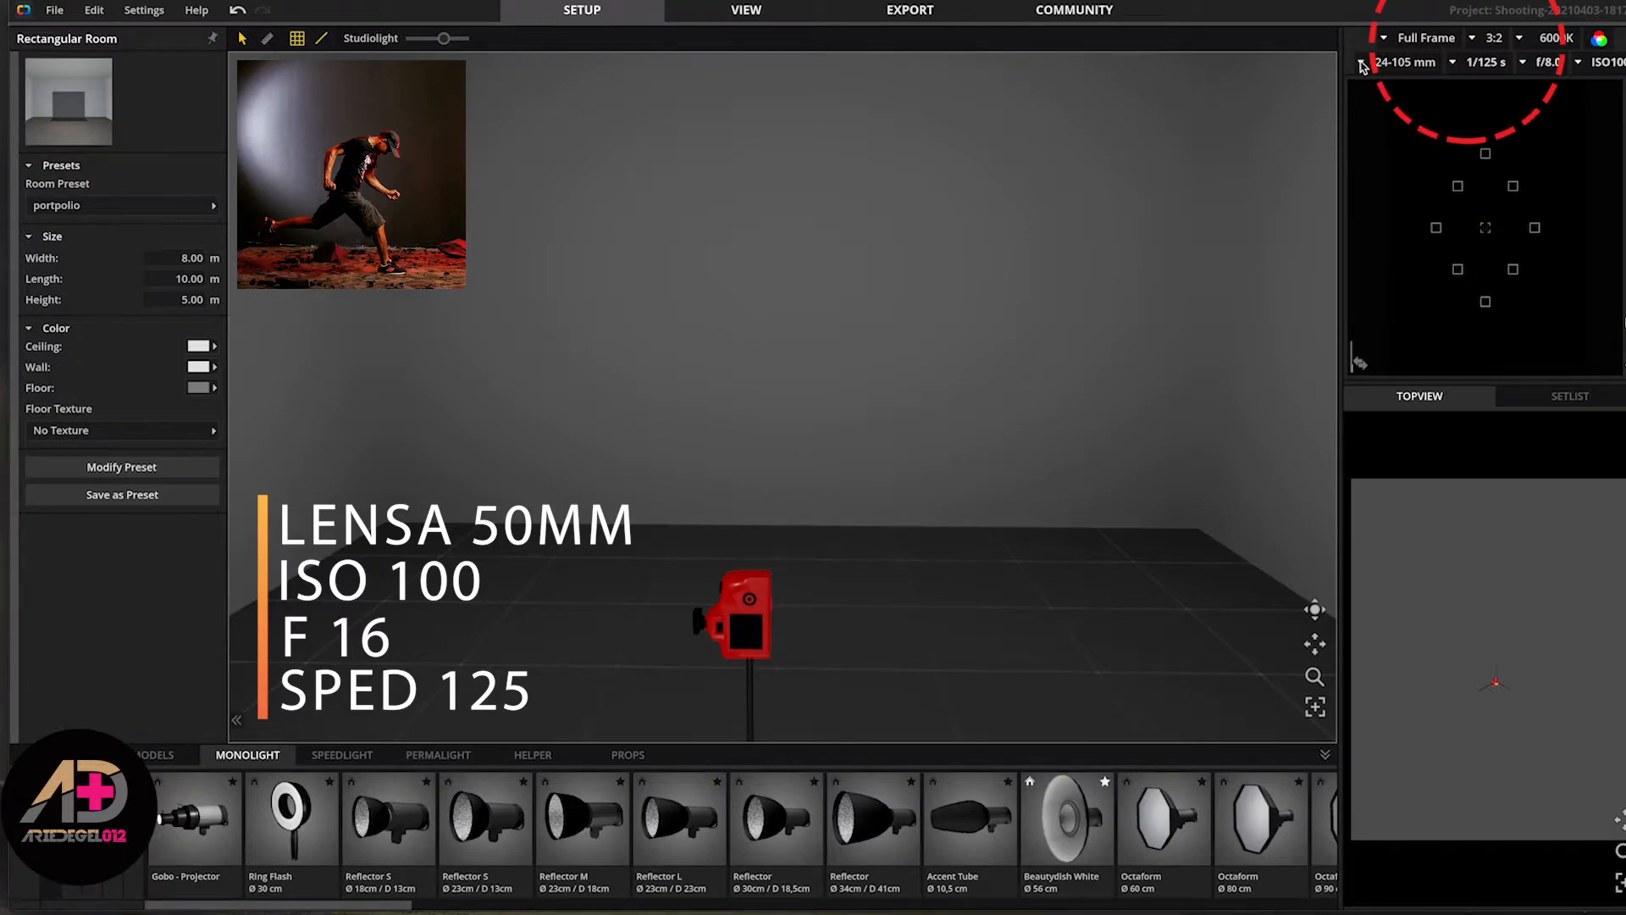
pyautogui.click(1361, 62)
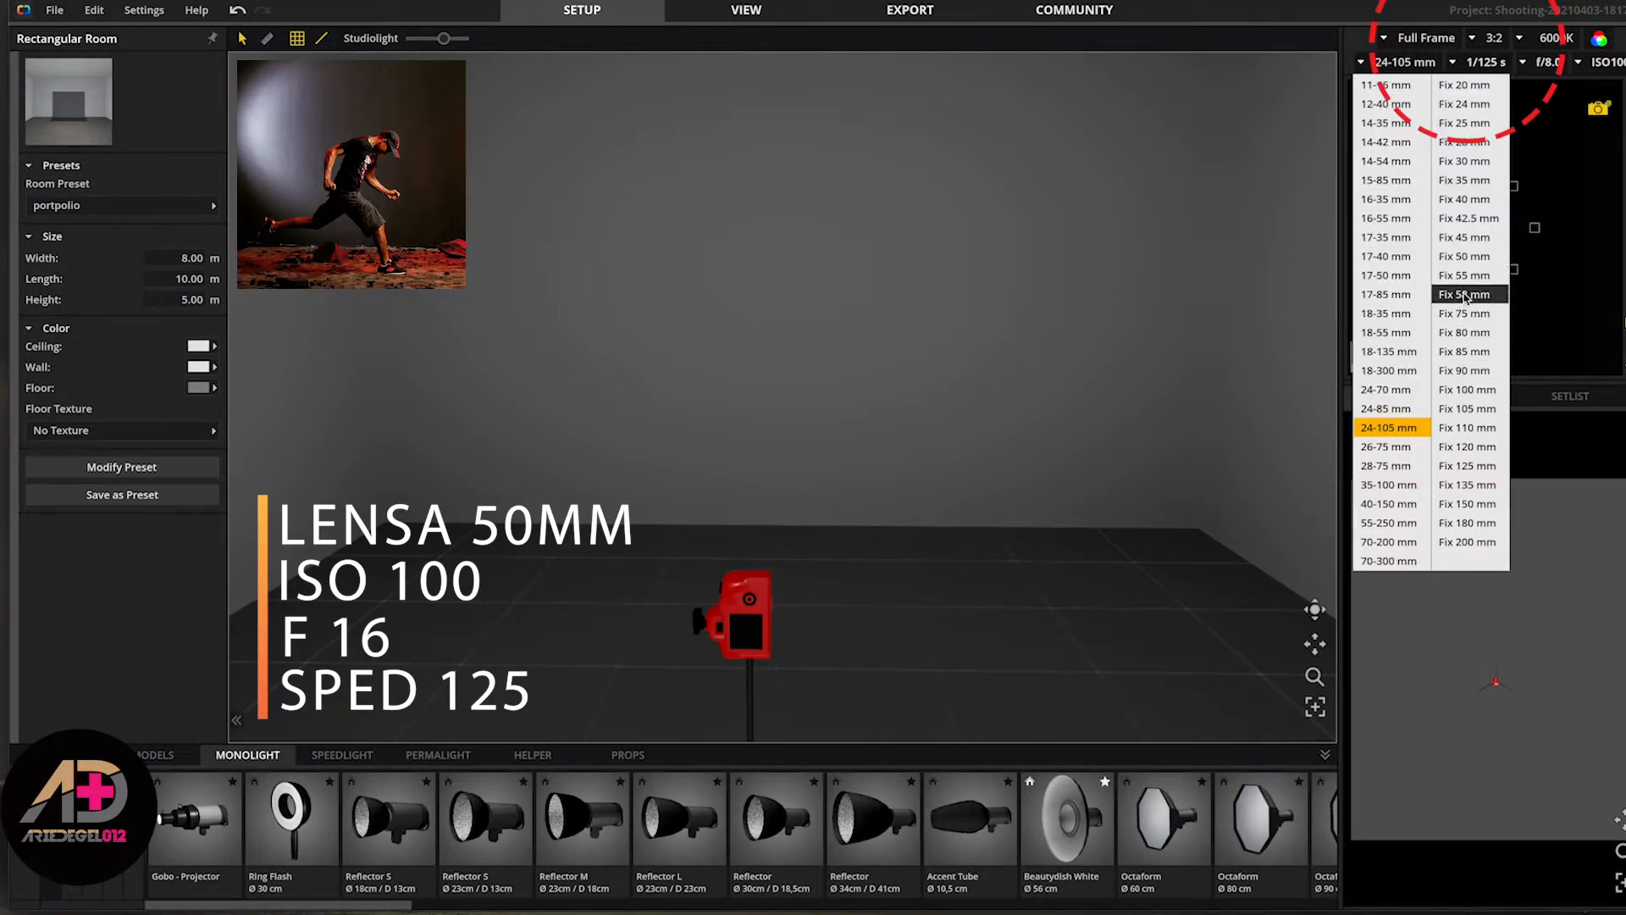
pyautogui.click(1468, 256)
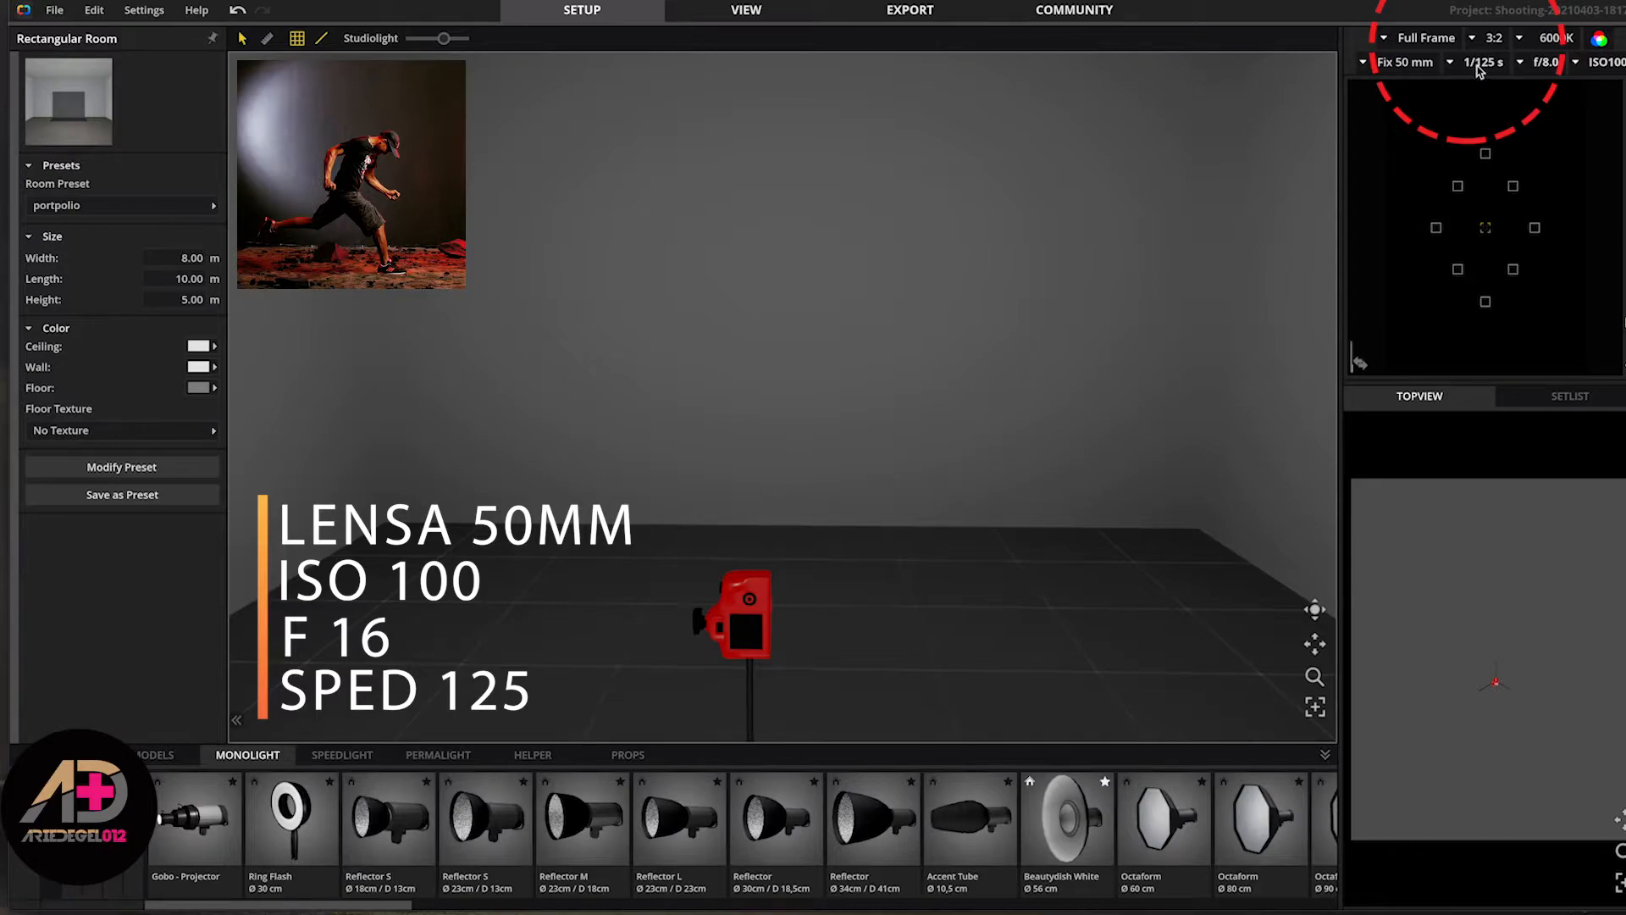
pyautogui.click(1522, 64)
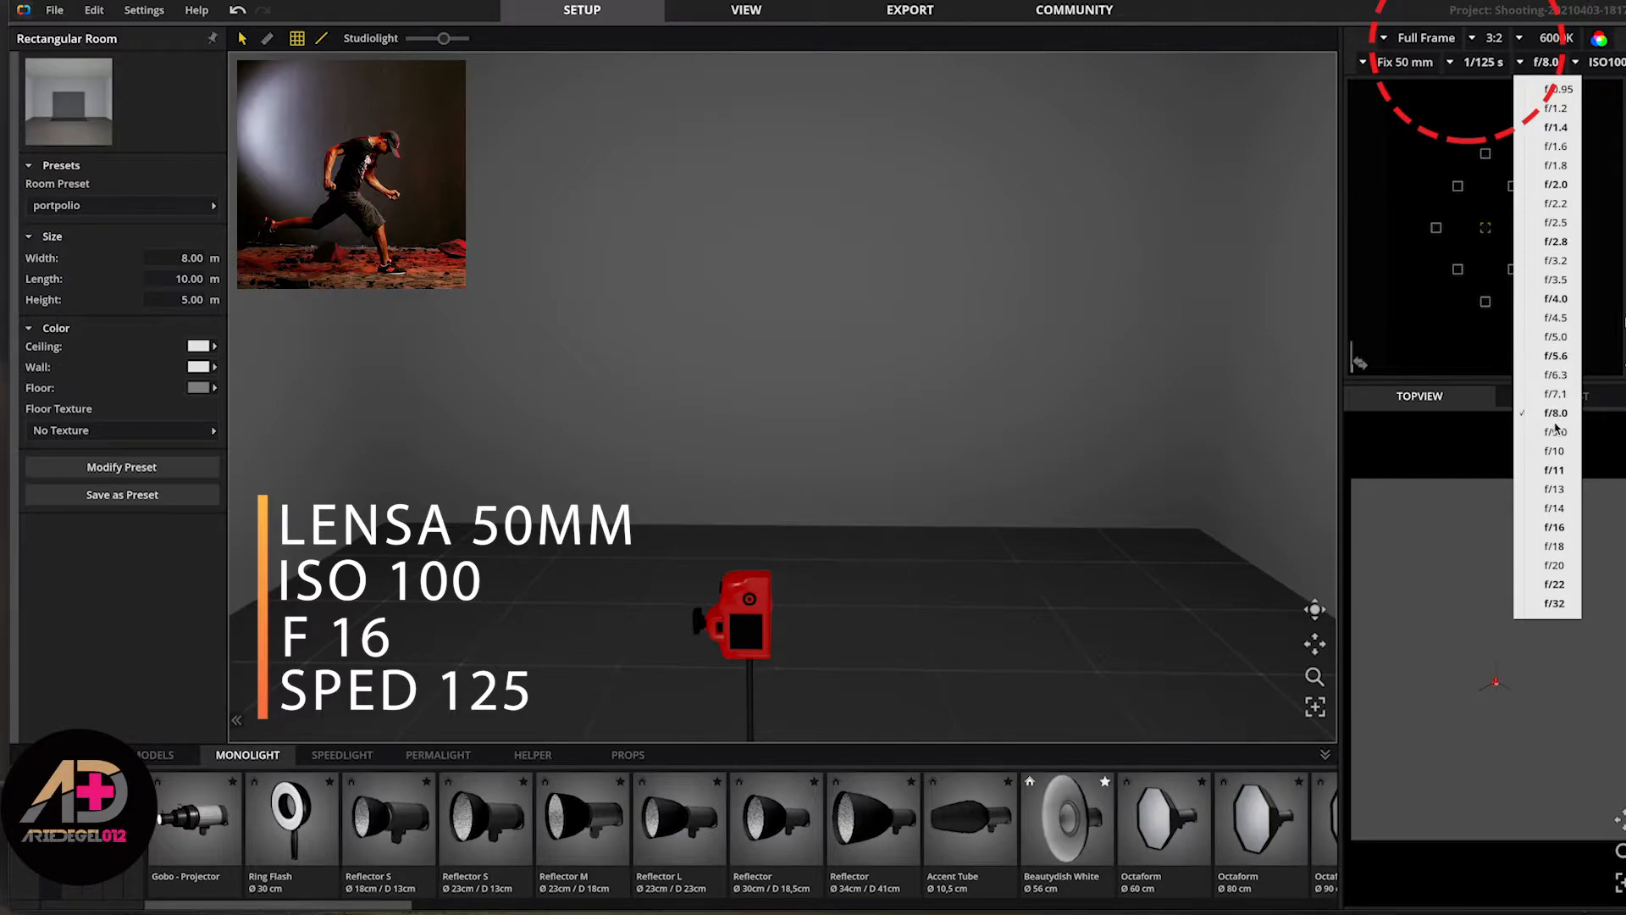
pyautogui.click(1563, 528)
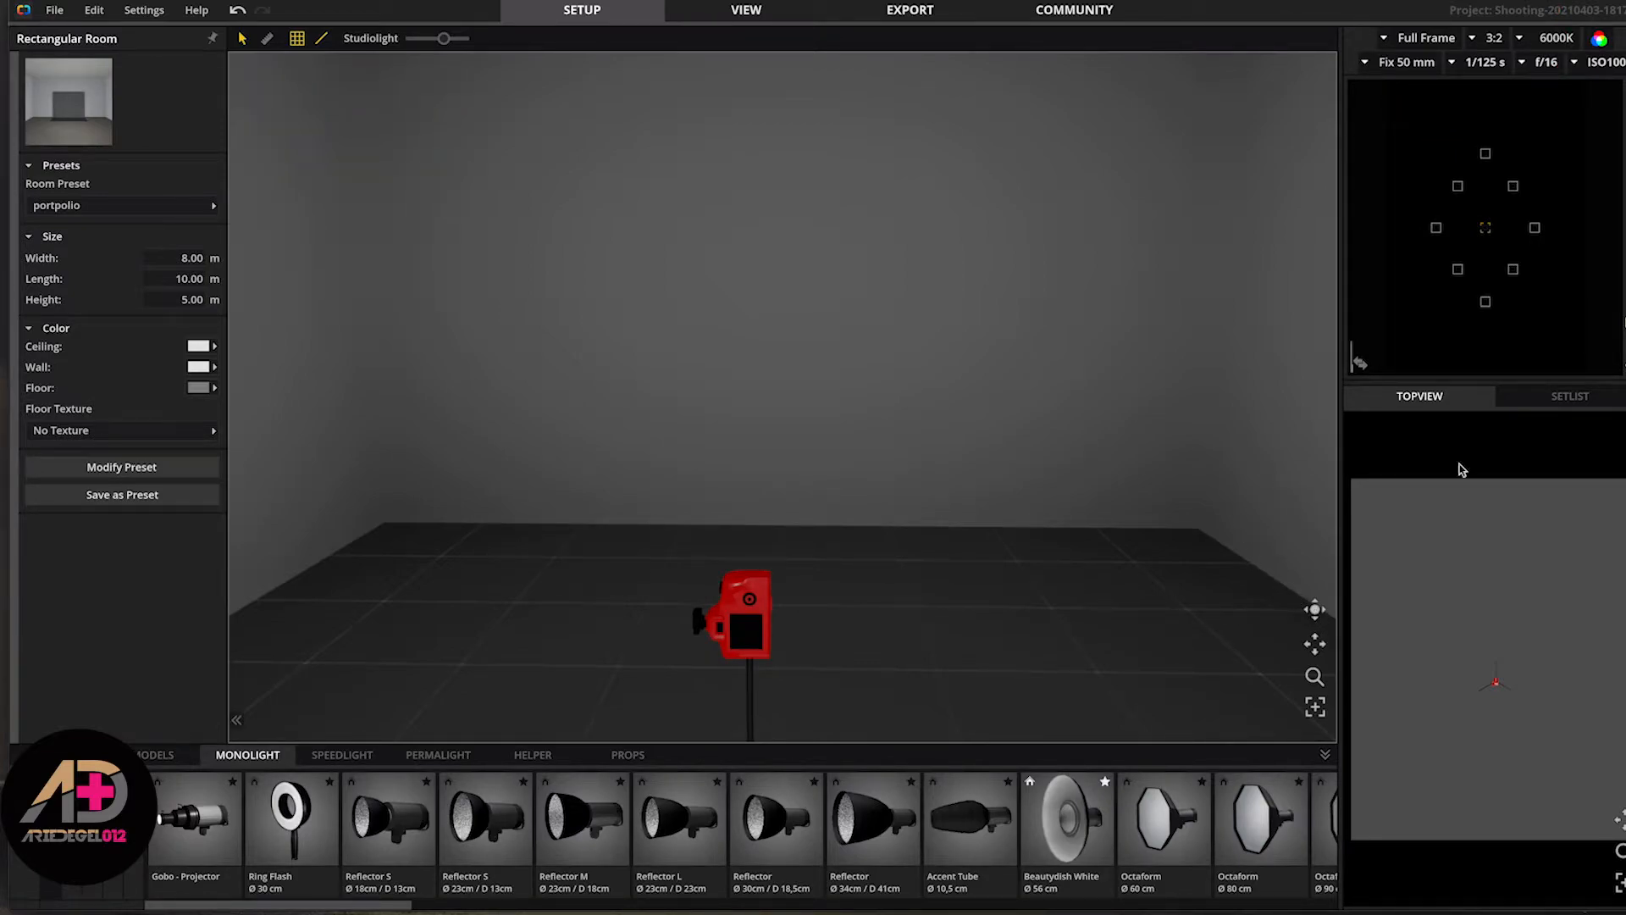
# - Check the reference photo and add the model Jamal to the room, standing in front of the camera
pyautogui.press('super+Tab')
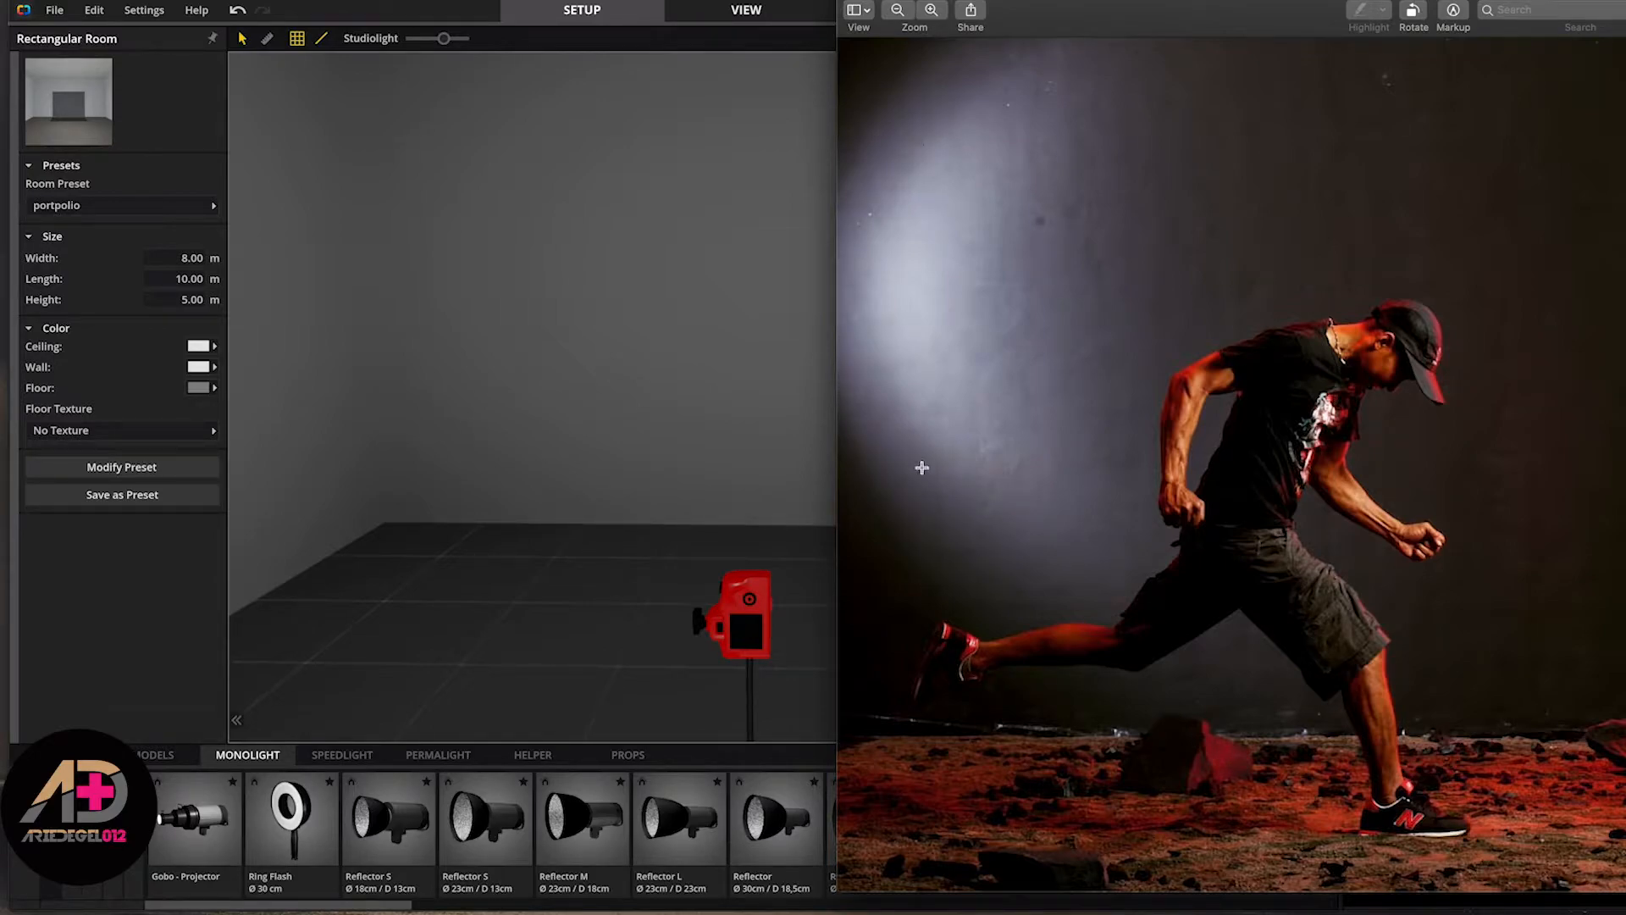
pyautogui.click(693, 443)
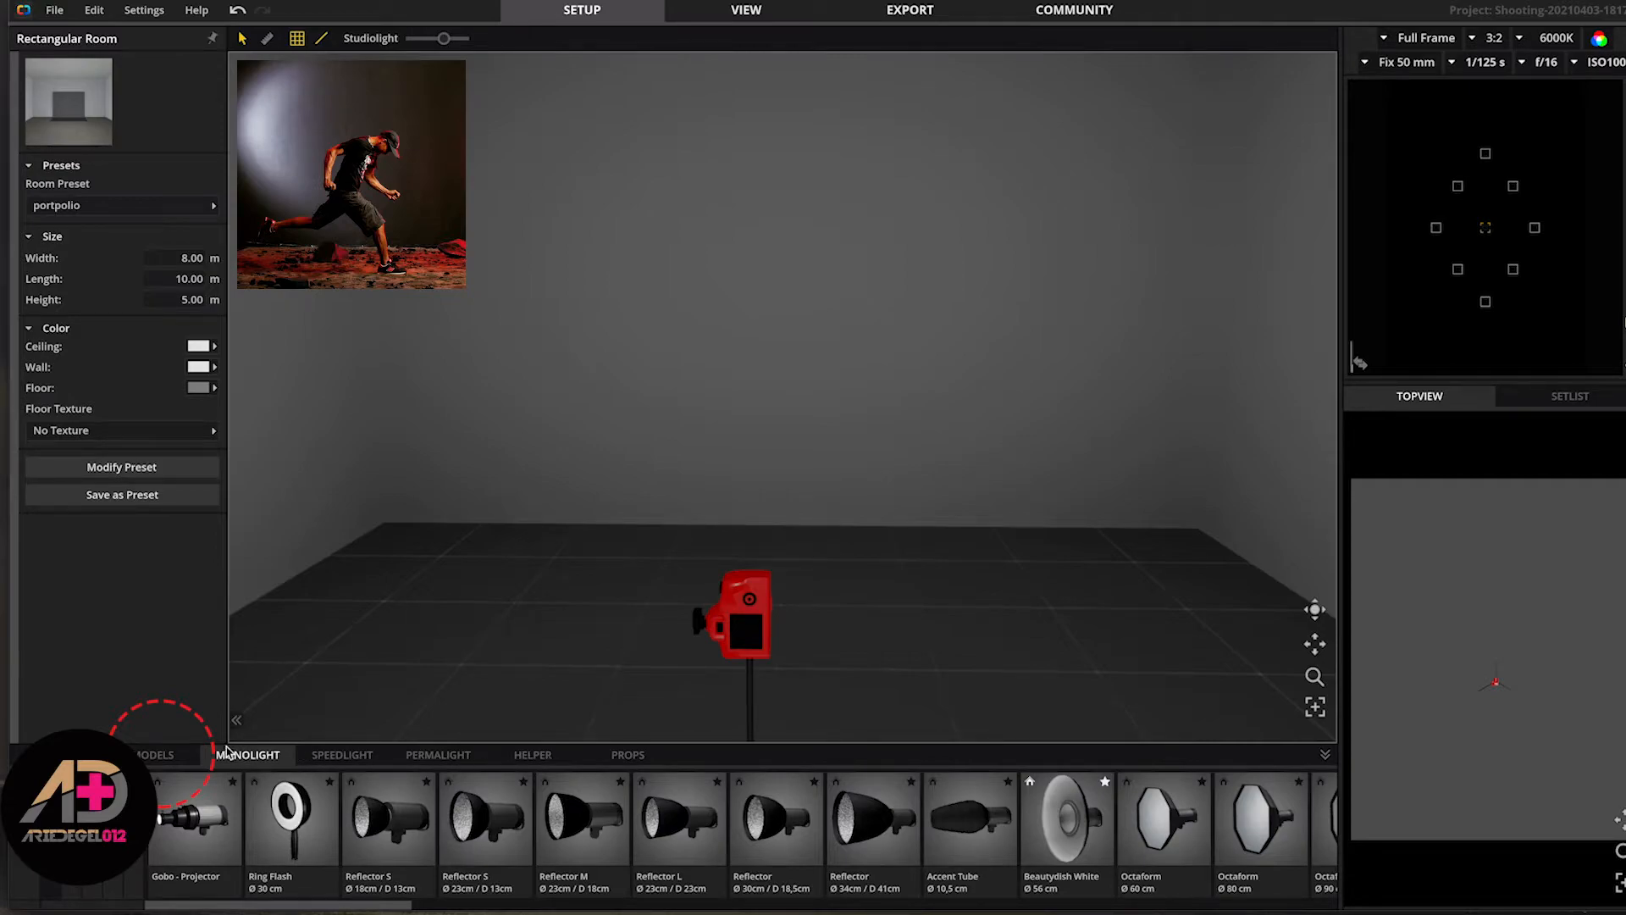
pyautogui.click(157, 754)
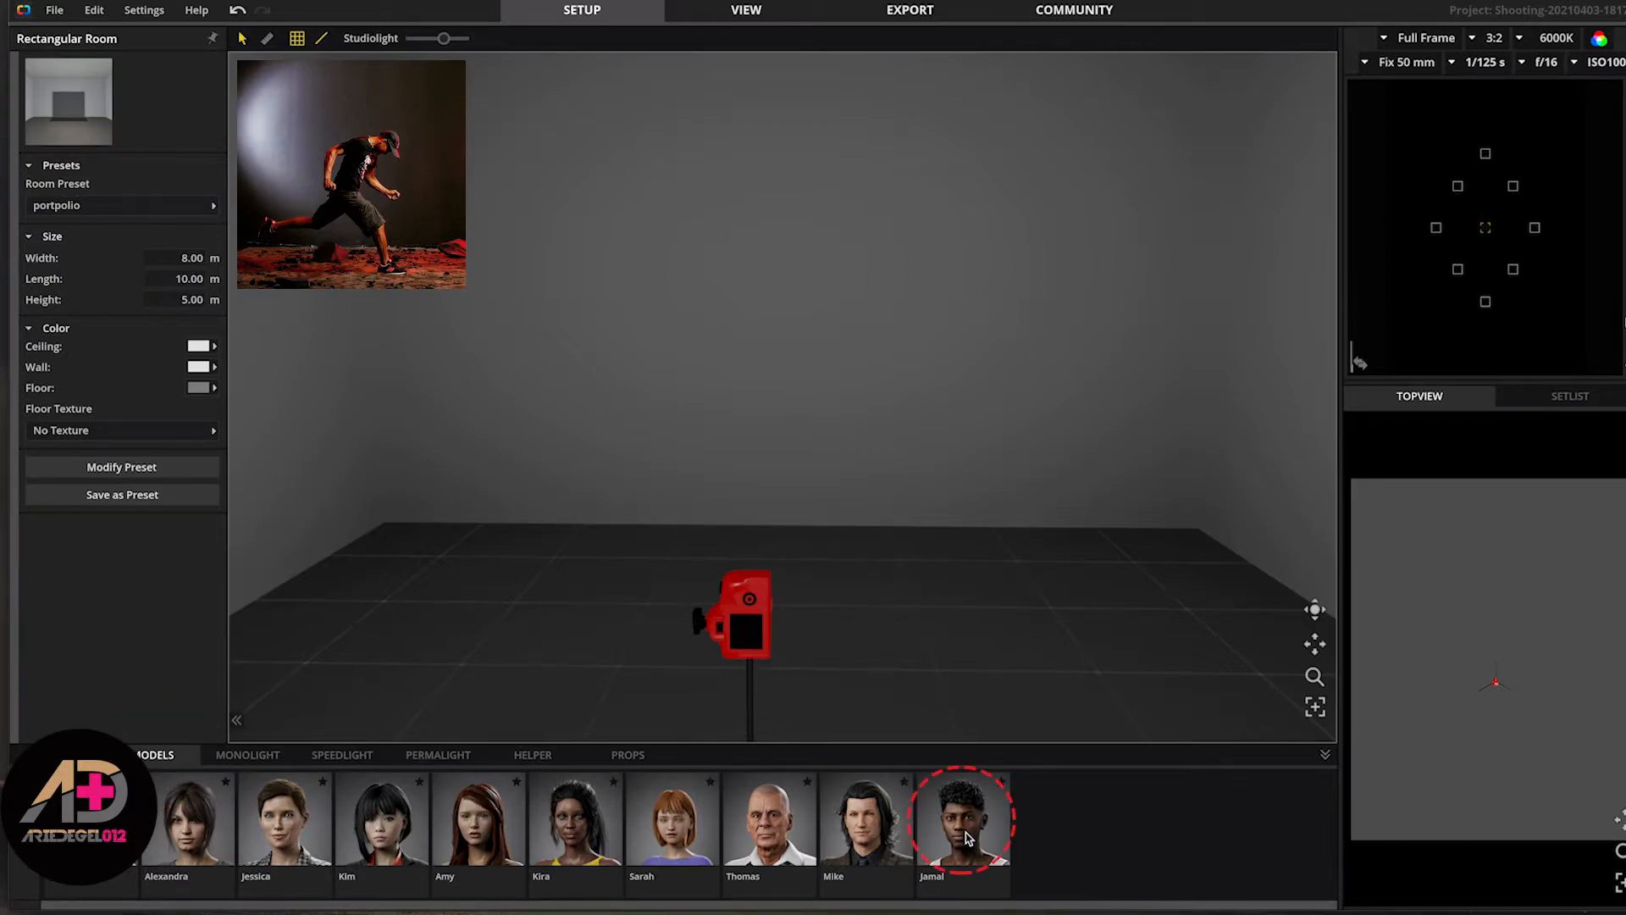
pyautogui.click(969, 839)
pyautogui.moveTo(967, 847); pyautogui.dragTo(769, 580)
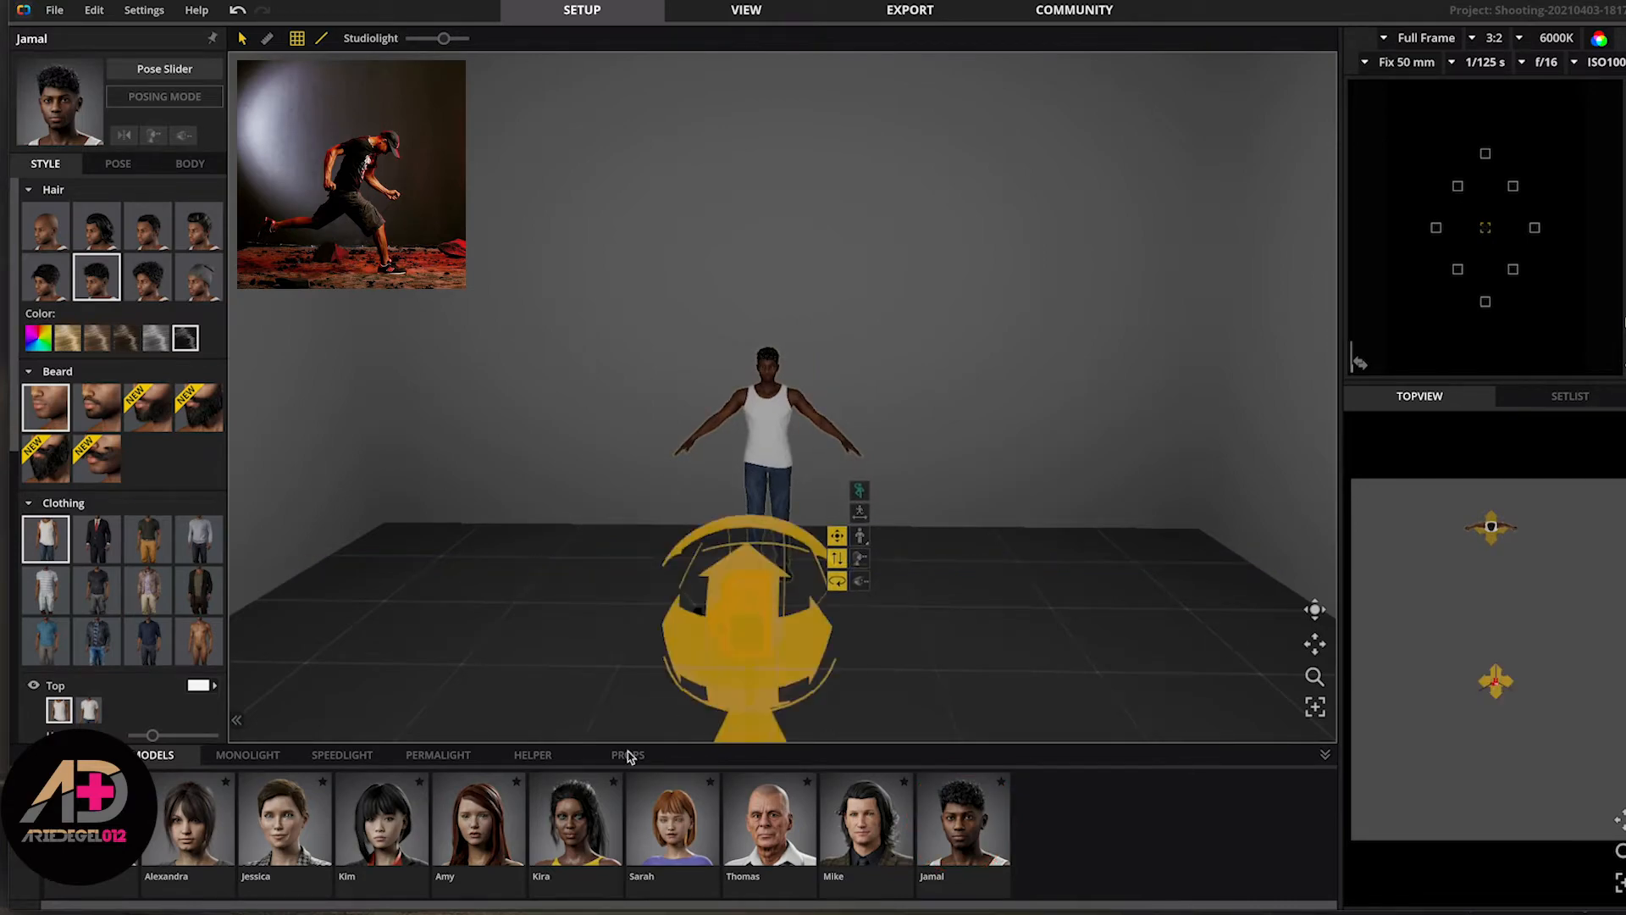
# - Place a Reflector Ø 34cm / D 41cm monolight beside the model, about 2.61 m high, and aim it at the back wall with a yaw of about 56.49°
pyautogui.click(235, 756)
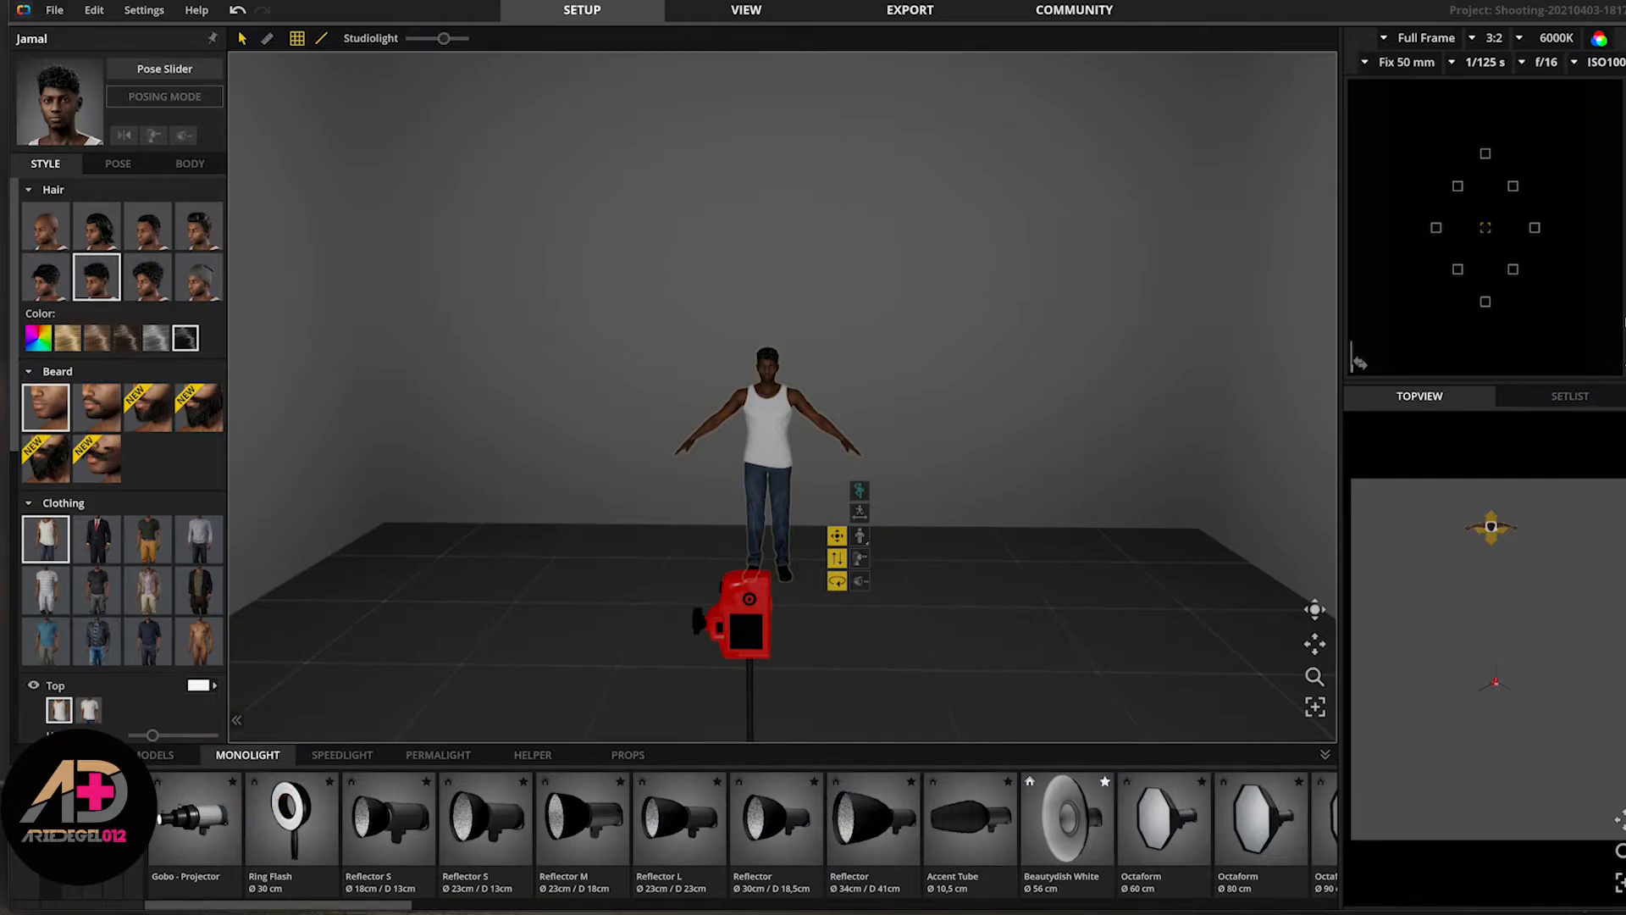
pyautogui.click(1624, 63)
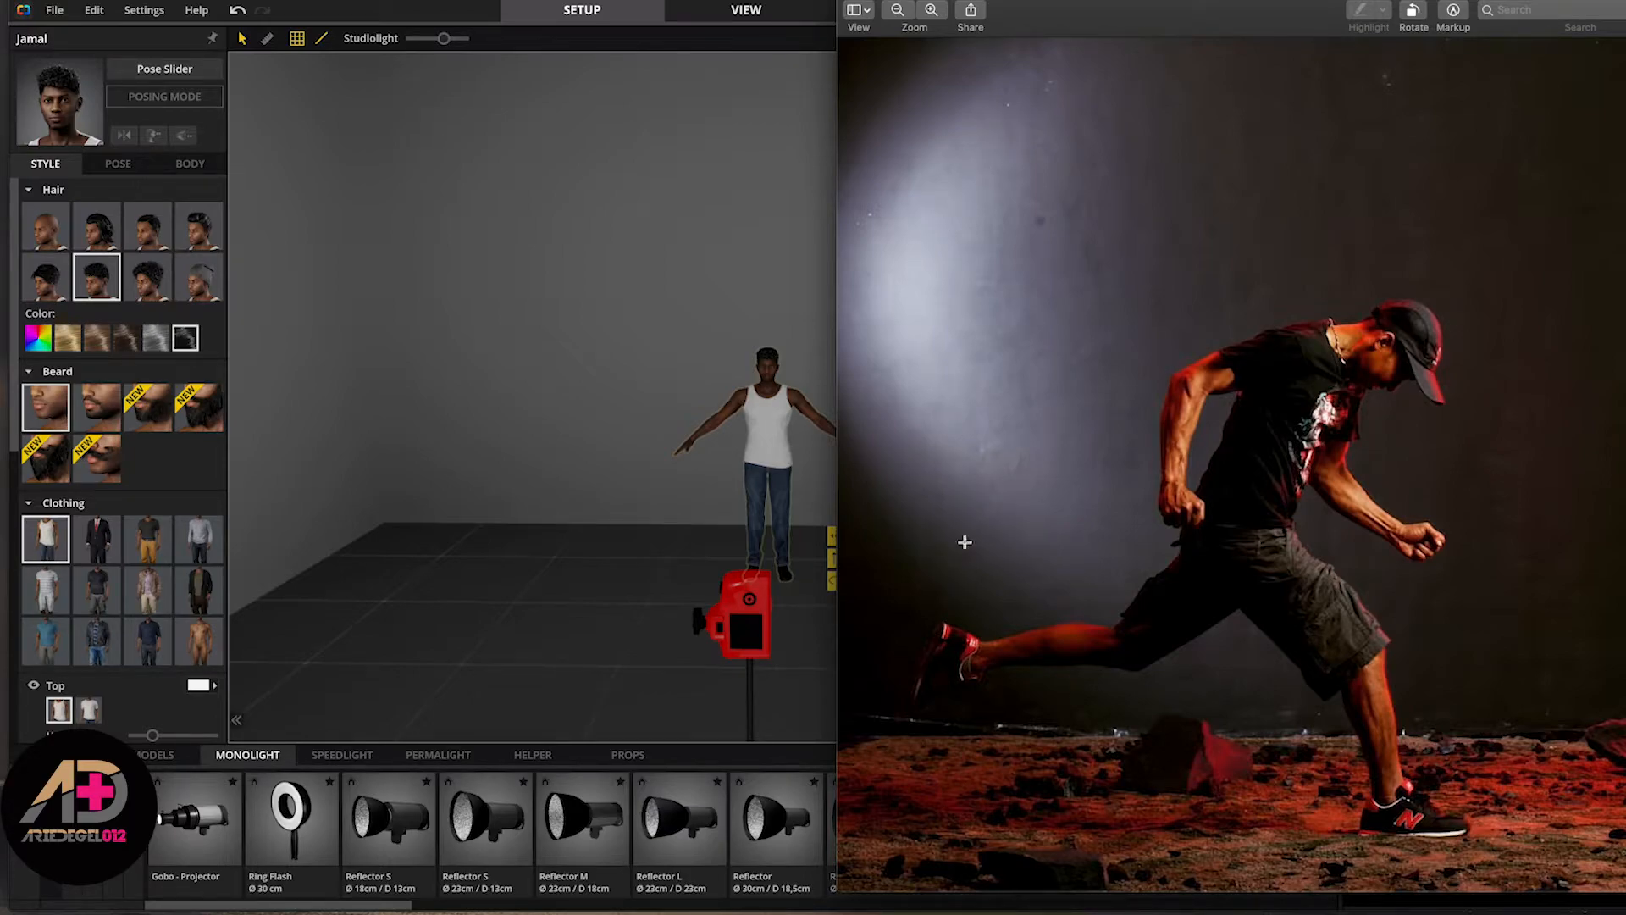
pyautogui.click(718, 233)
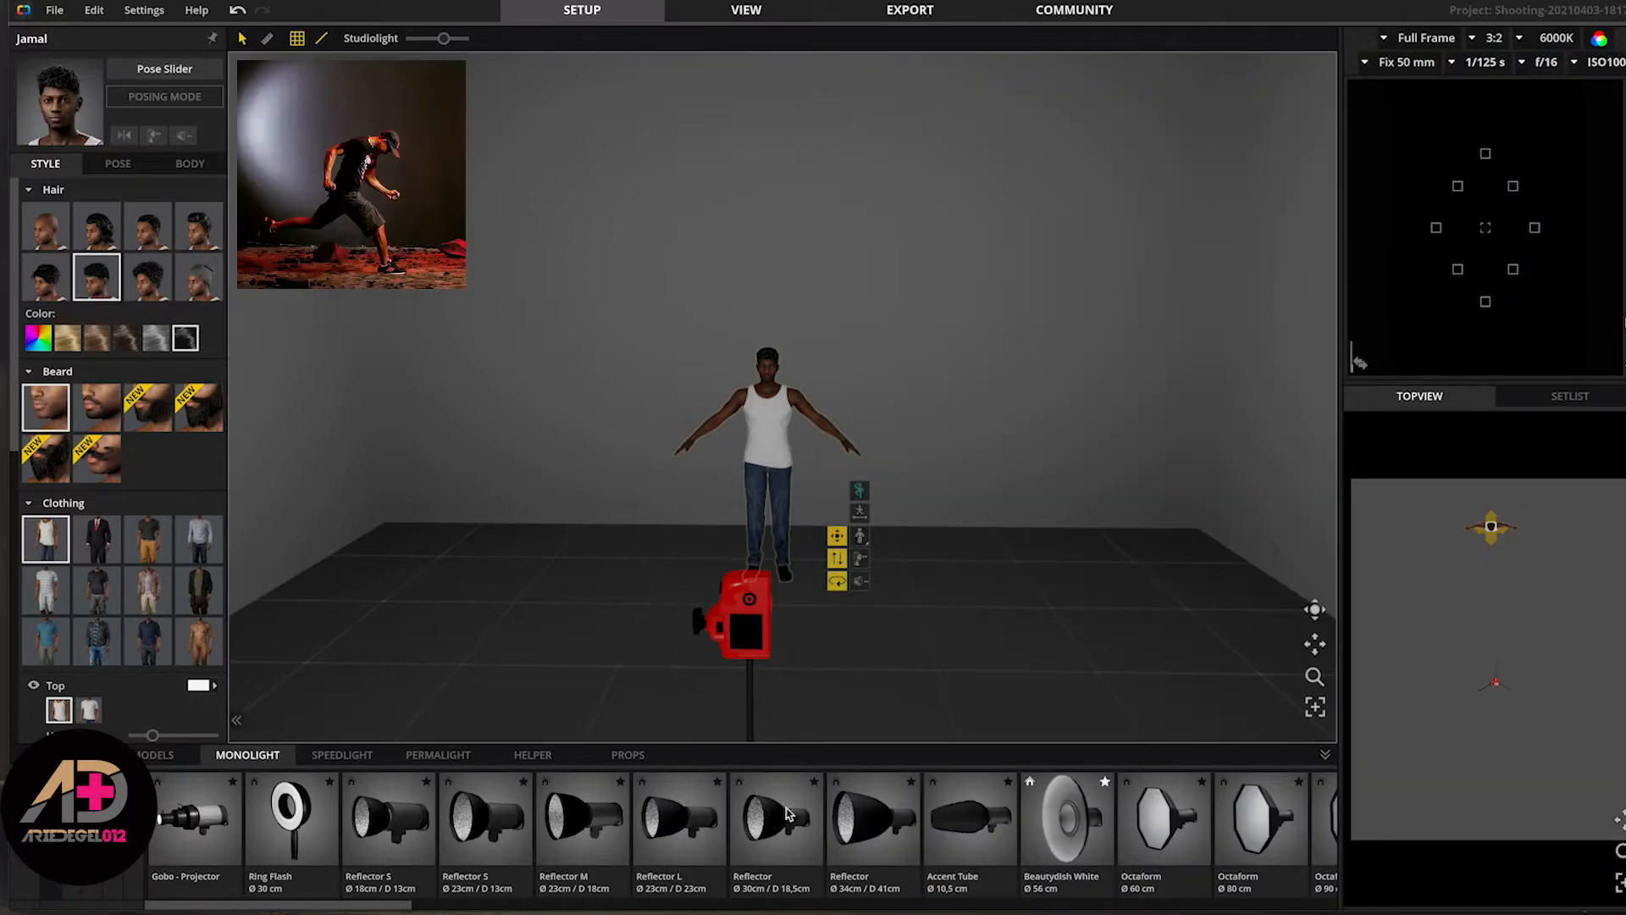
pyautogui.click(874, 824)
pyautogui.moveTo(874, 824); pyautogui.dragTo(436, 559)
pyautogui.moveTo(441, 493); pyautogui.dragTo(435, 349)
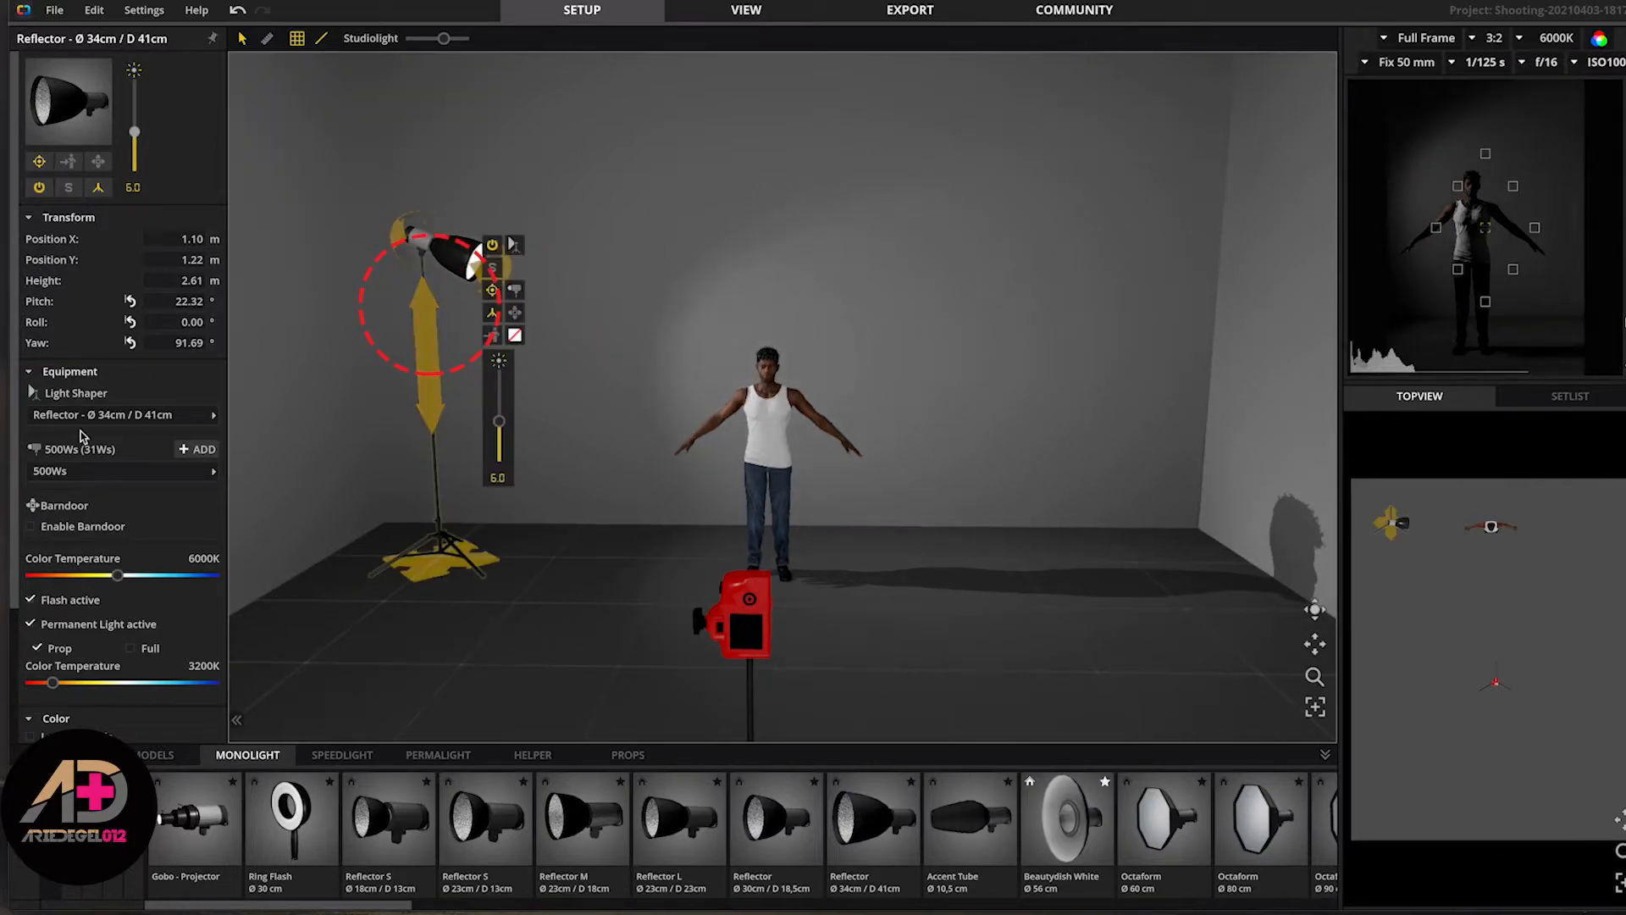
pyautogui.moveTo(55, 343); pyautogui.dragTo(12, 381)
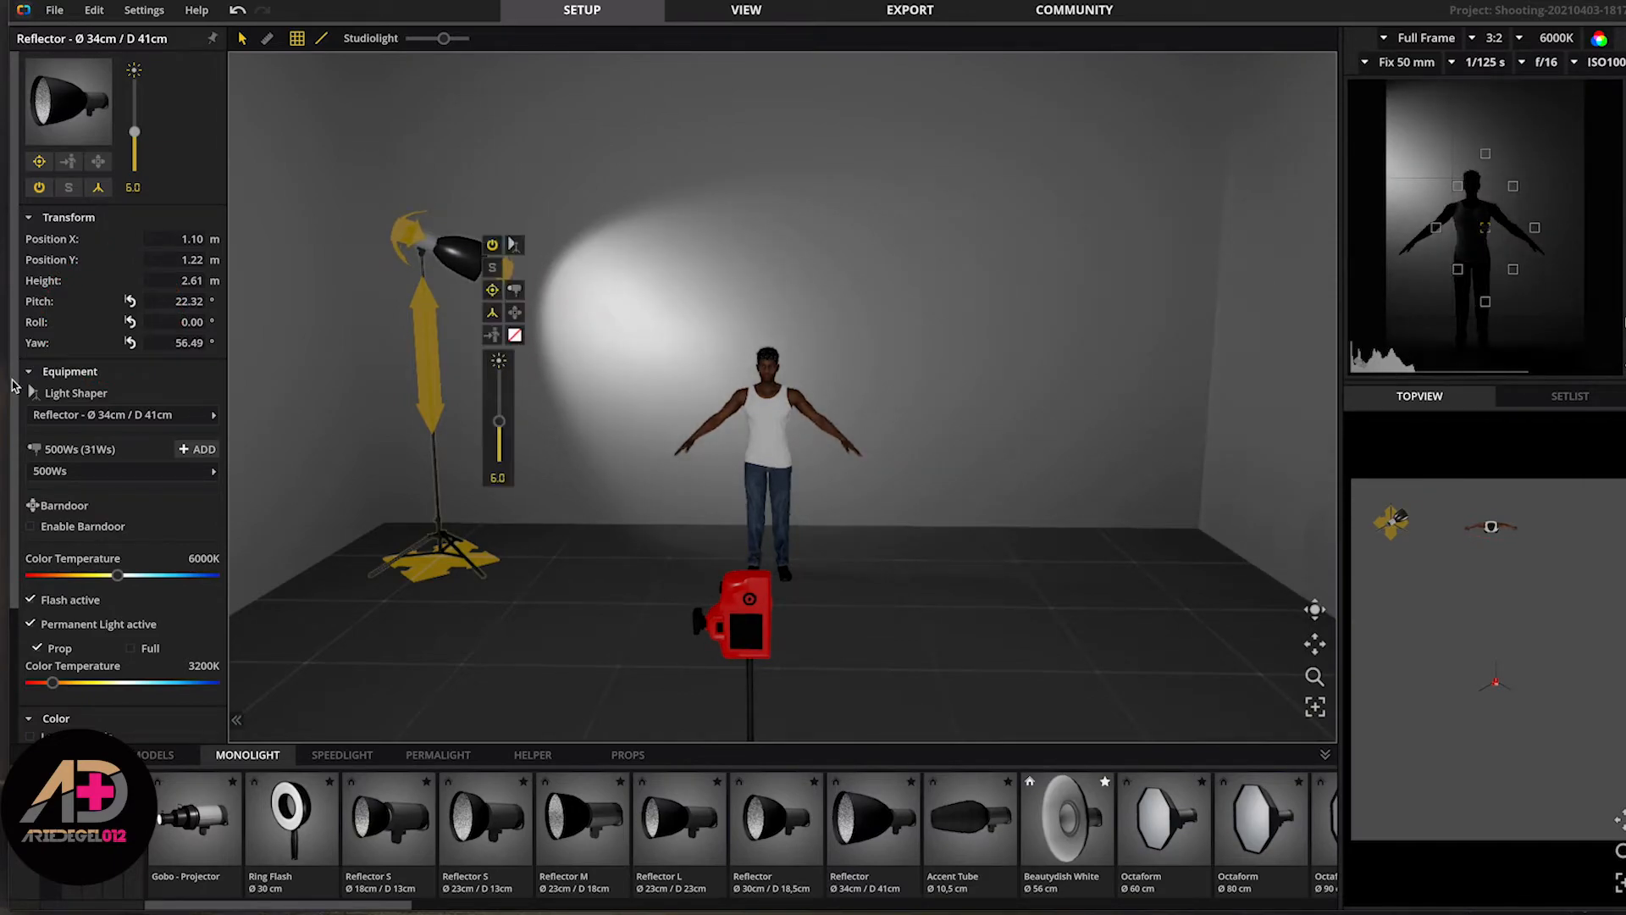
pyautogui.click(504, 608)
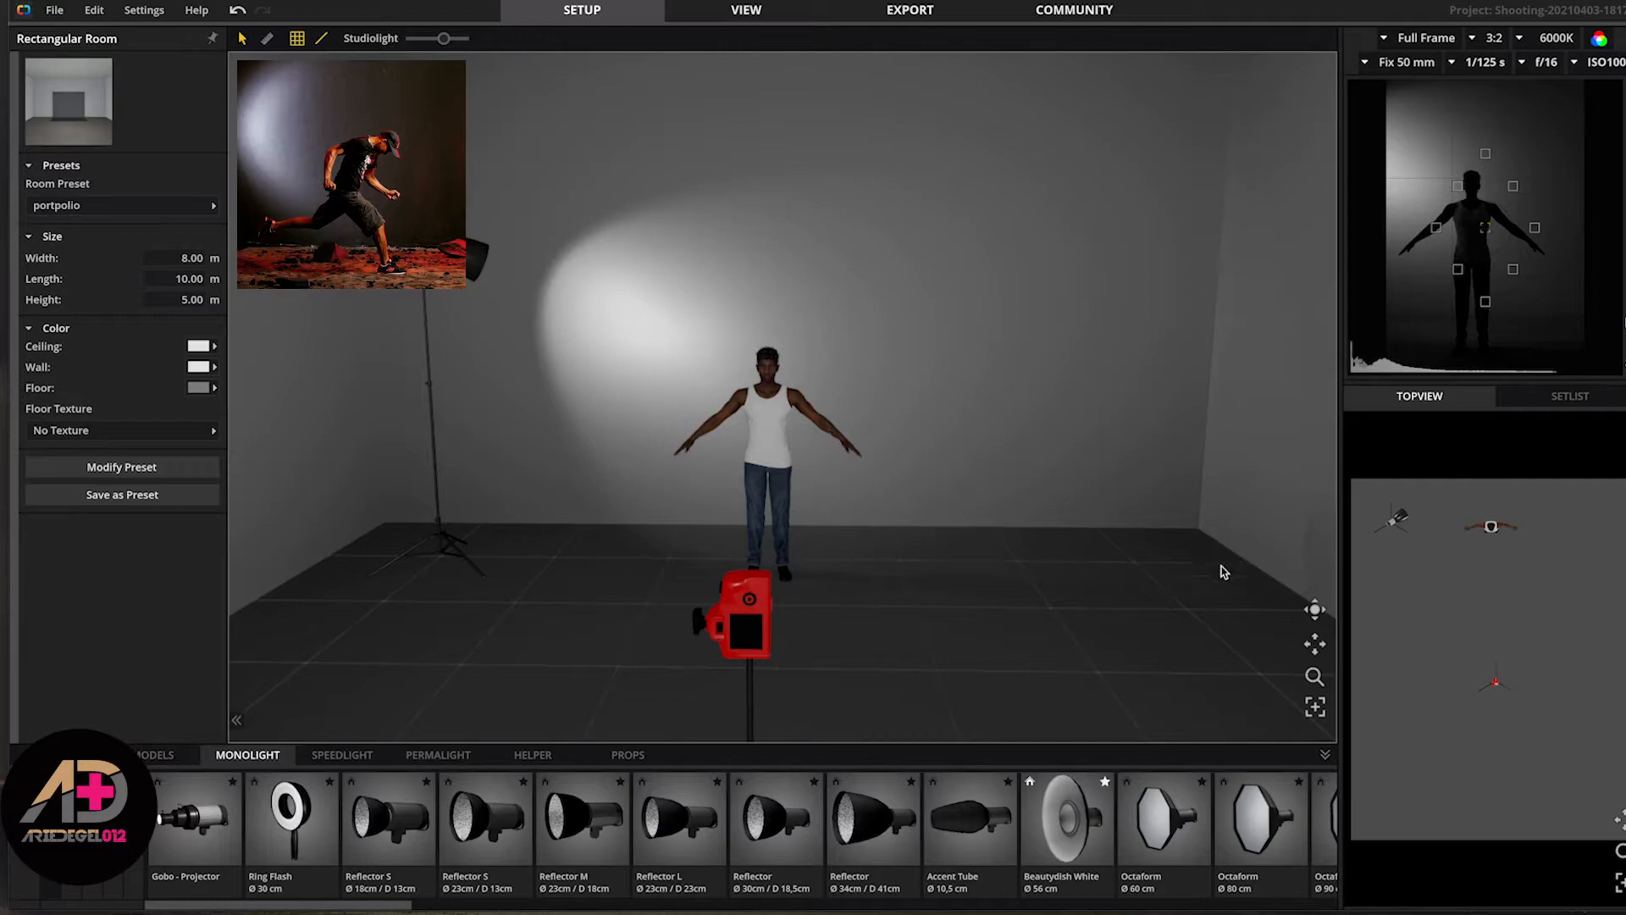
# - Enter posing mode for the model and lower both arms closer to the body
pyautogui.moveTo(1315, 610)
pyautogui.mouseDown()
pyautogui.moveTo(1281, 610)
pyautogui.moveTo(1325, 598)
pyautogui.moveTo(1320, 620)
pyautogui.mouseUp()
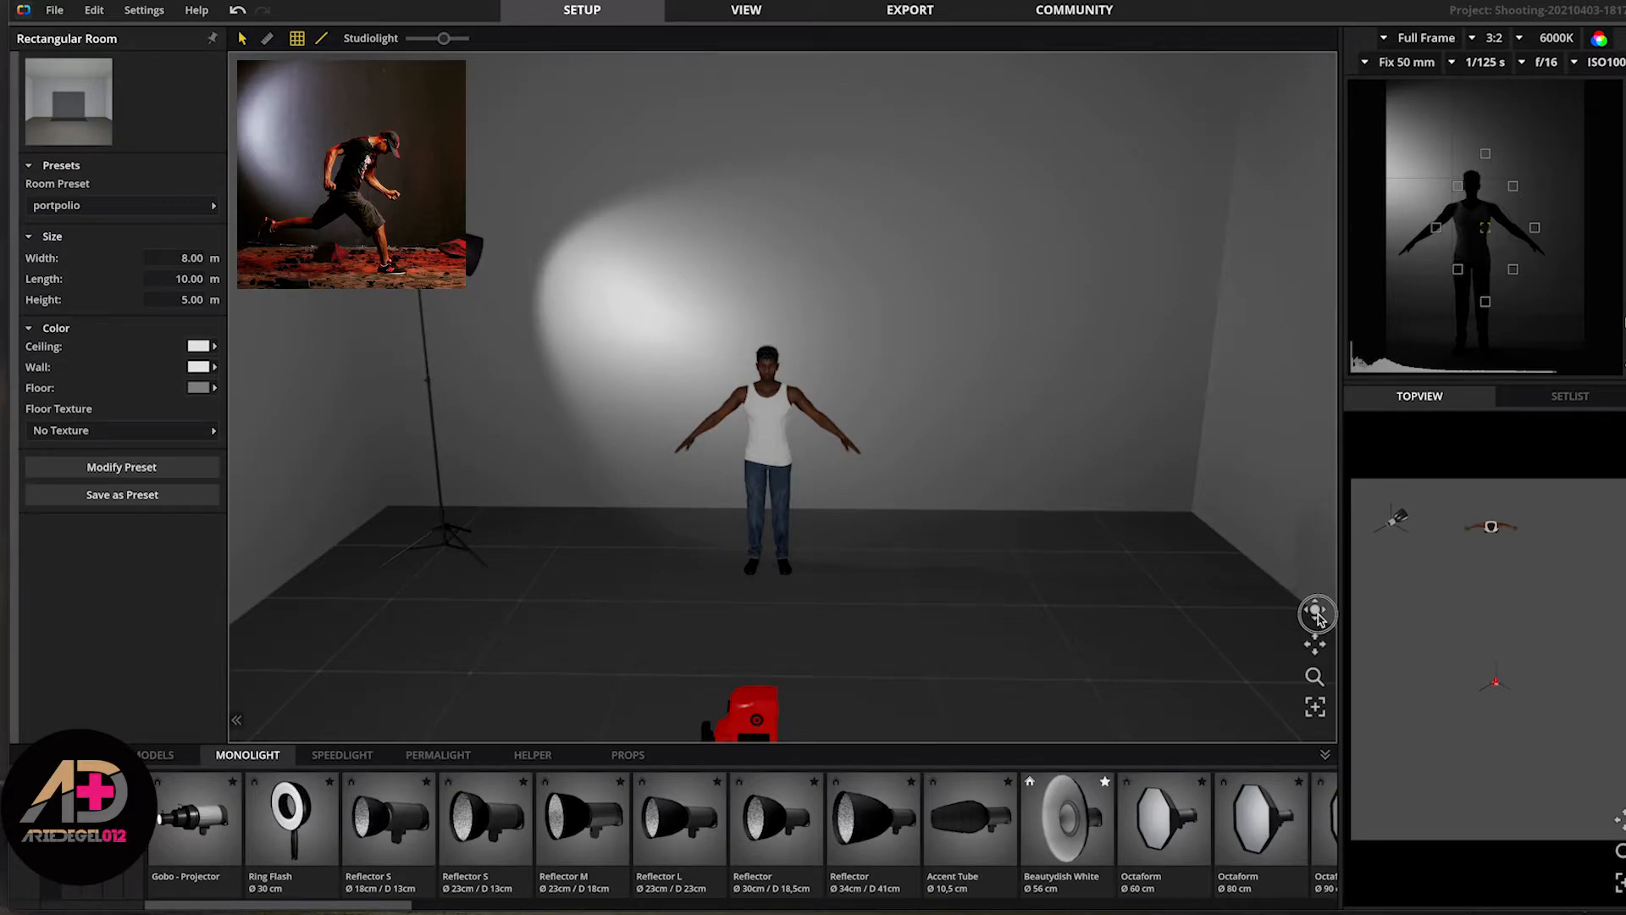
pyautogui.moveTo(1319, 618); pyautogui.dragTo(1319, 618)
pyautogui.click(781, 441)
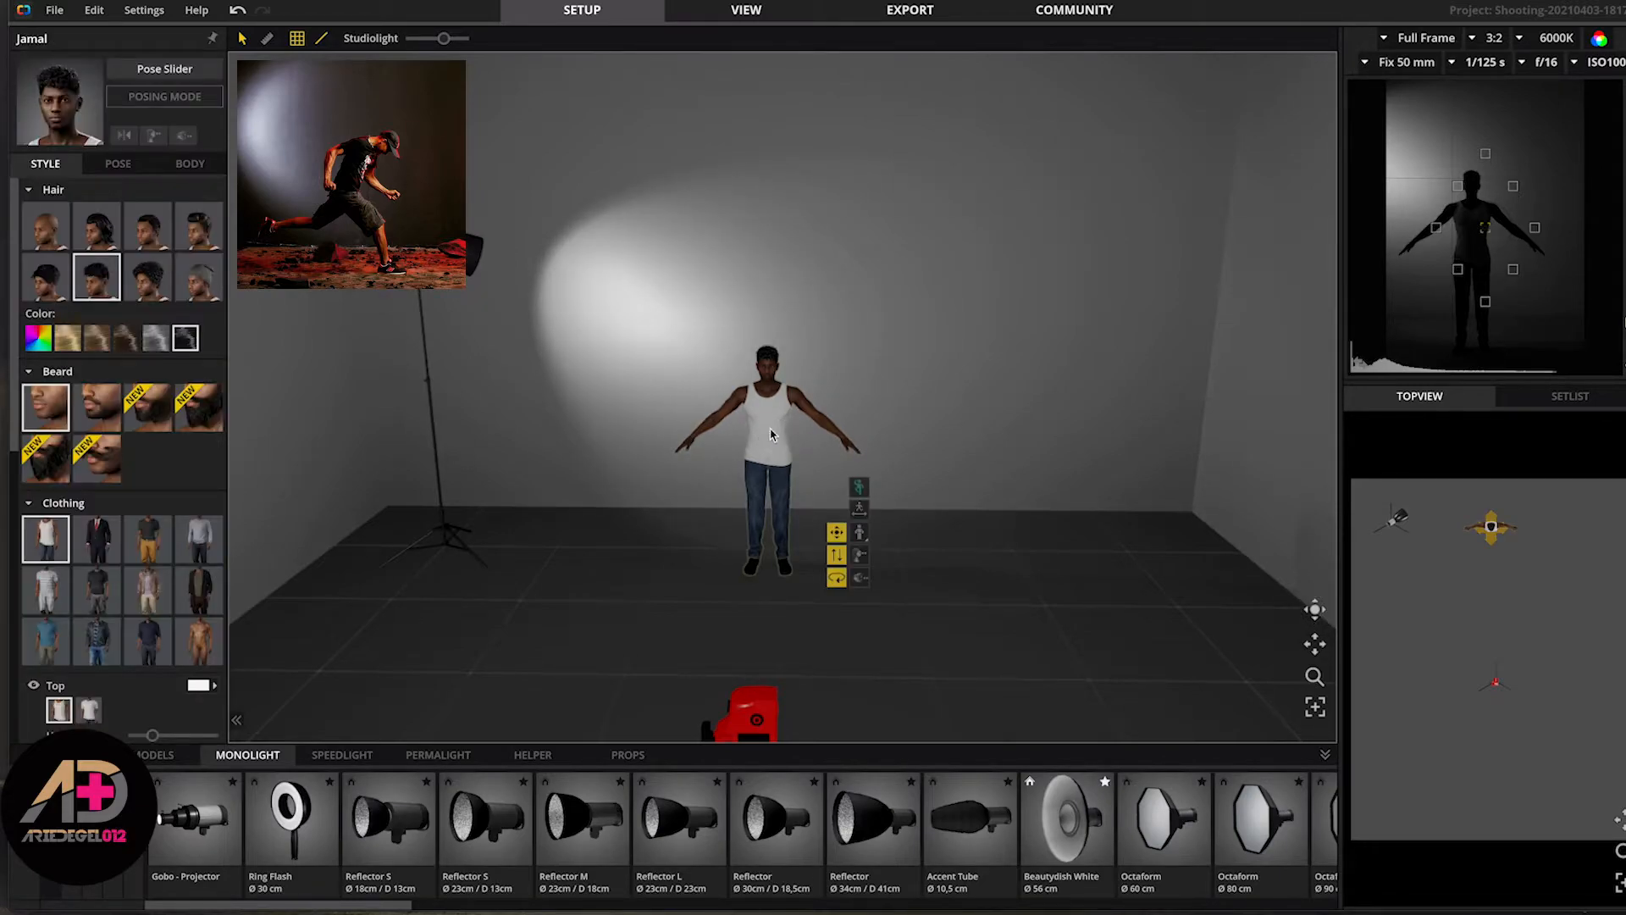
pyautogui.click(860, 490)
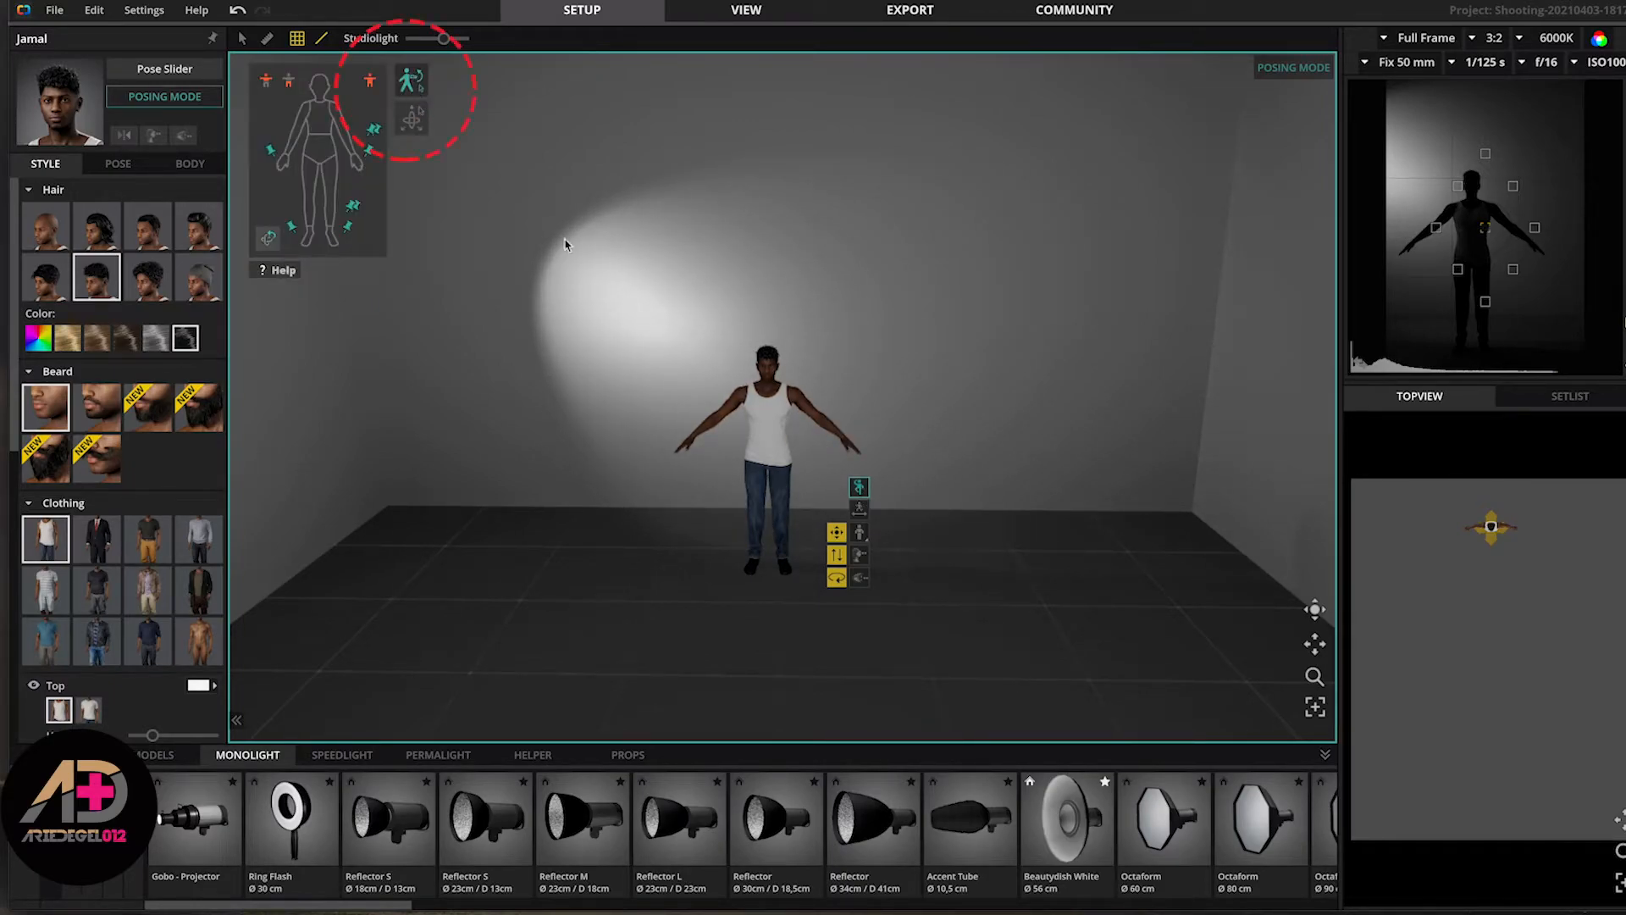
pyautogui.moveTo(856, 451); pyautogui.dragTo(837, 465)
pyautogui.moveTo(683, 443); pyautogui.dragTo(709, 473)
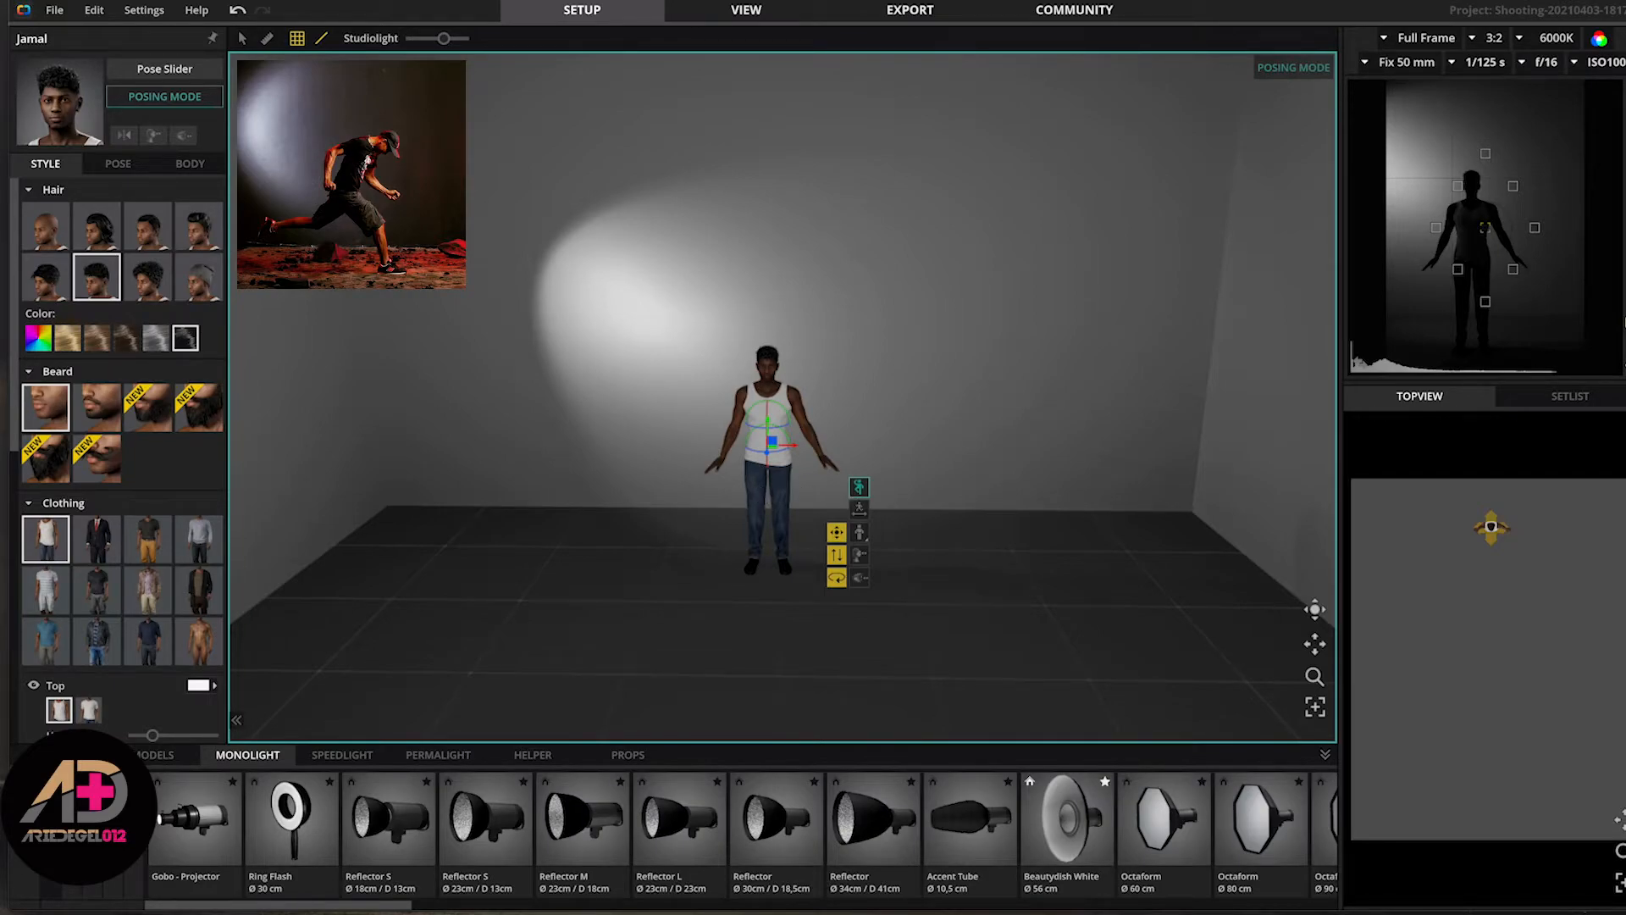
# - Turn the model into side profile facing away from the reflector light, comparing it with the reference photo
pyautogui.press('super+Tab')
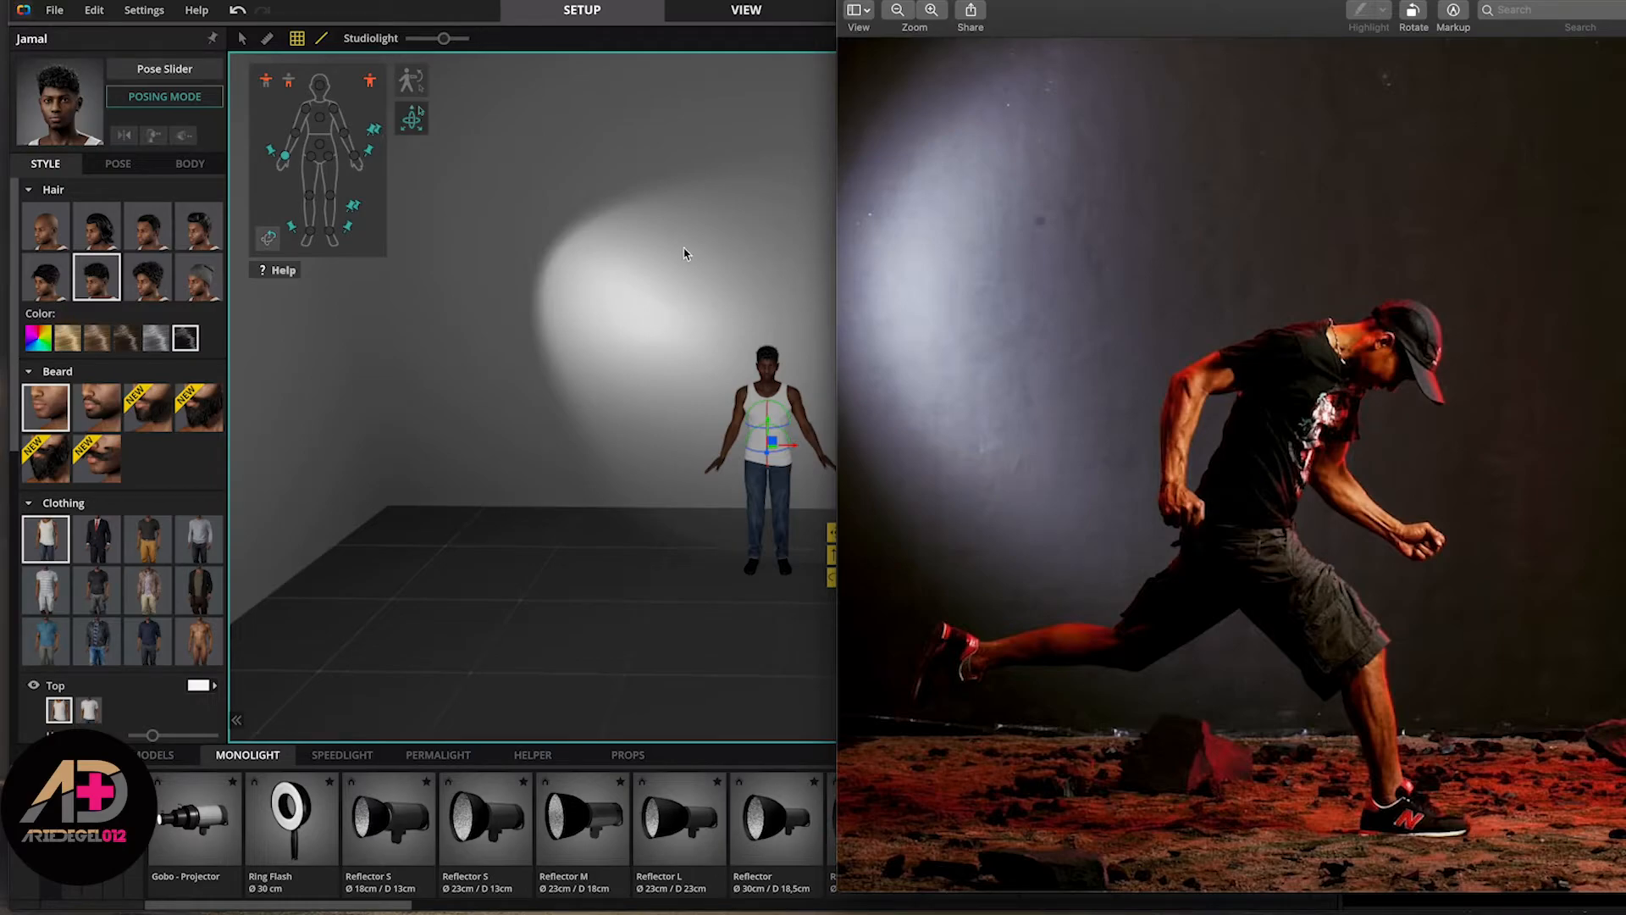
pyautogui.press('super+Tab')
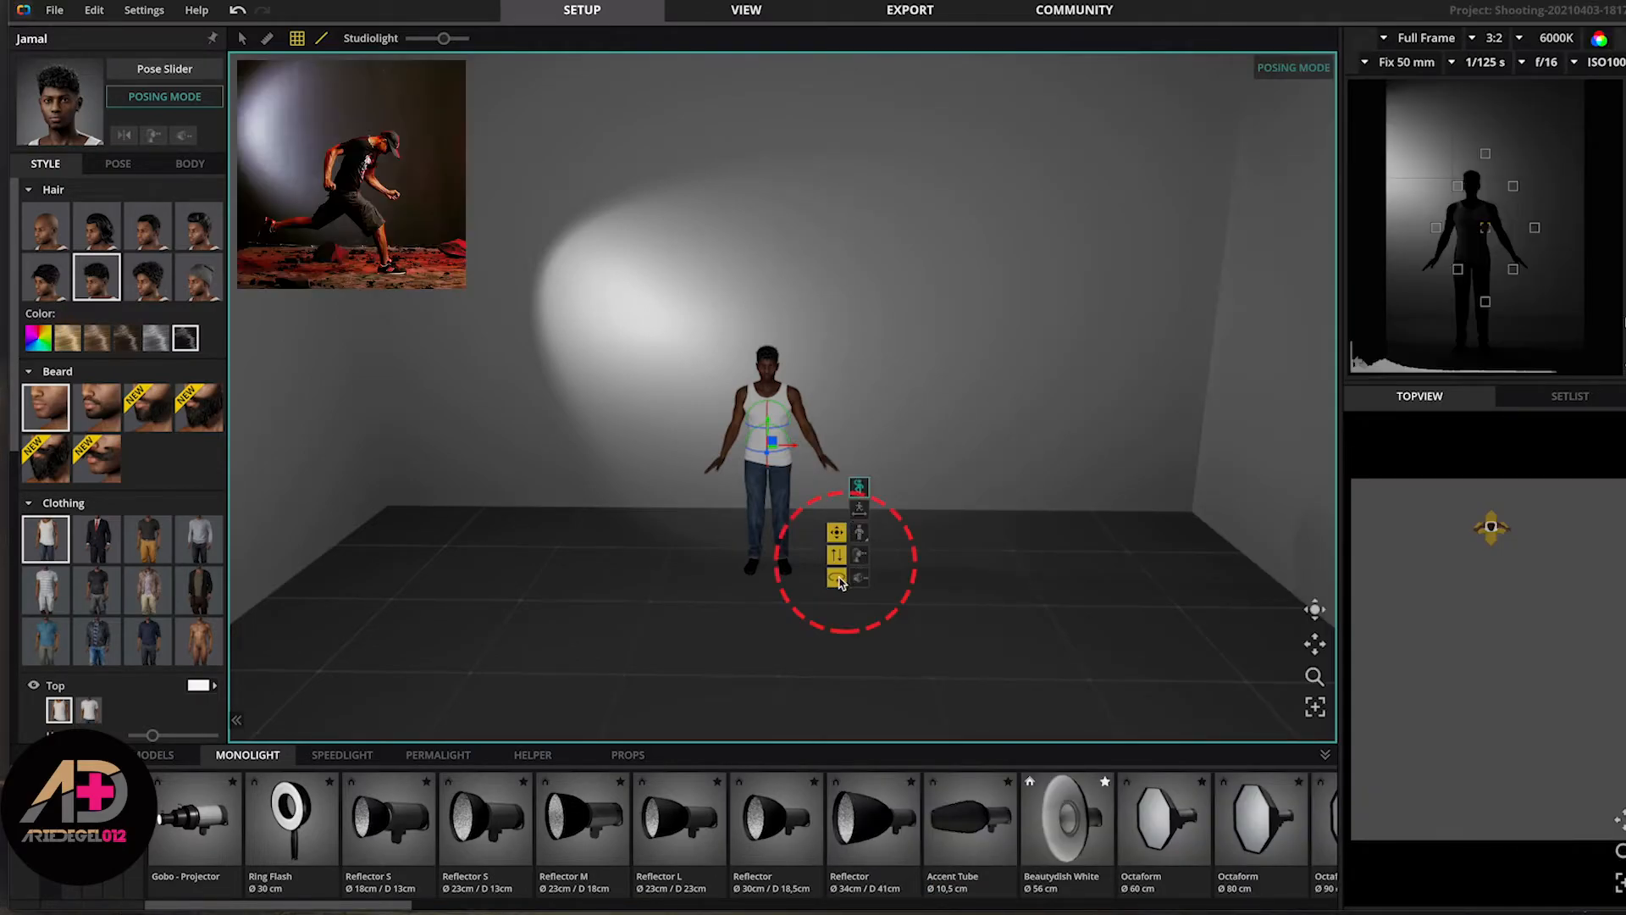
pyautogui.moveTo(837, 577); pyautogui.dragTo(1082, 619)
pyautogui.press('super+Tab')
pyautogui.press('super+Tab')
# - Bend the model's left arm at the elbow so the forearm reaches forward, and adjust the model's rotation
pyautogui.click(851, 464)
pyautogui.scroll(10, 854, 466)
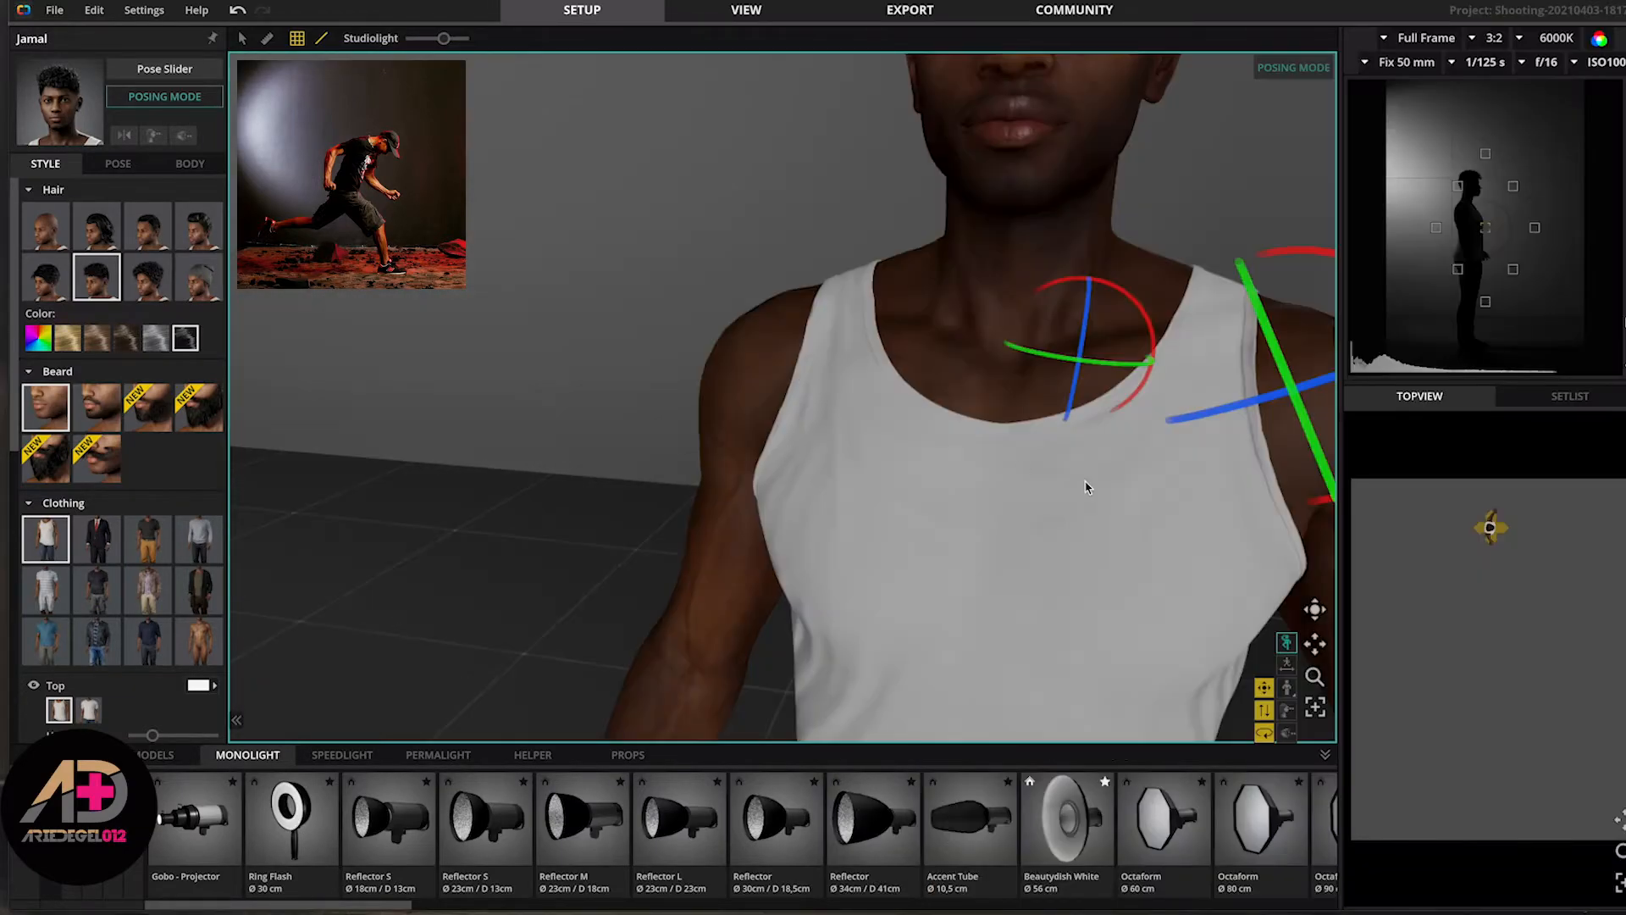
pyautogui.moveTo(1086, 483); pyautogui.dragTo(1045, 469, button='middle')
pyautogui.moveTo(1046, 469); pyautogui.dragTo(955, 562)
pyautogui.moveTo(1018, 202); pyautogui.dragTo(1074, 258, button='middle')
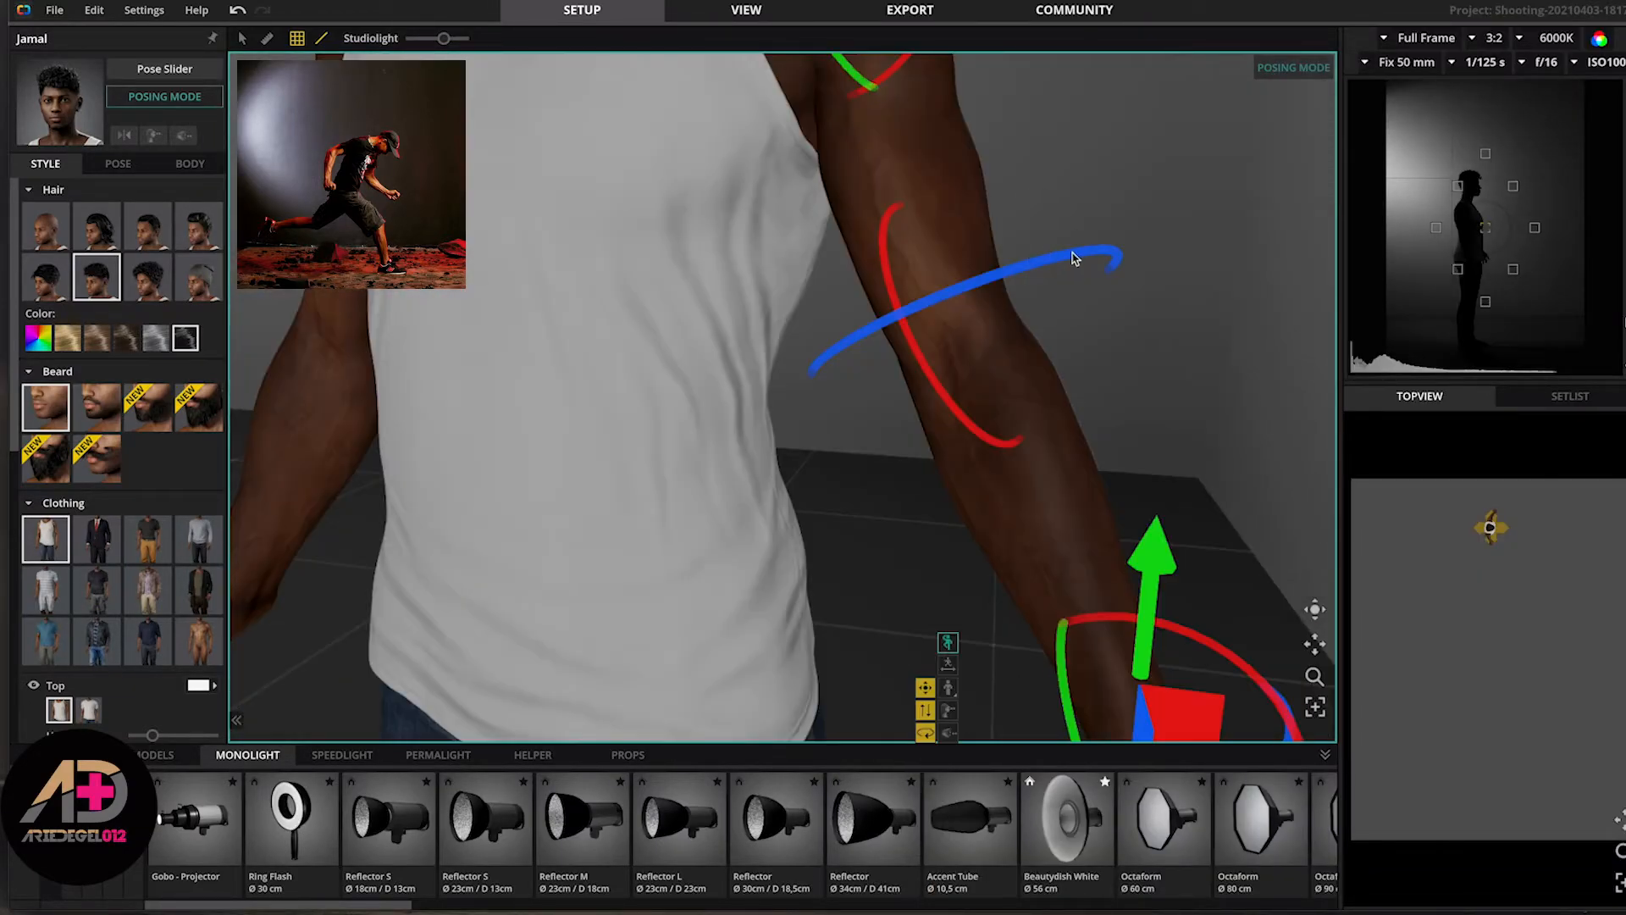
pyautogui.moveTo(926, 303); pyautogui.dragTo(1064, 472)
pyautogui.moveTo(925, 733); pyautogui.dragTo(1043, 730)
pyautogui.moveTo(993, 391); pyautogui.dragTo(915, 424)
# - Swing the model's right arm back behind the body and raise the left hand in front
pyautogui.click(474, 677)
pyautogui.moveTo(475, 677); pyautogui.dragTo(775, 540, button='middle')
pyautogui.moveTo(762, 381); pyautogui.dragTo(628, 454)
pyautogui.scroll(-8, 748, 381)
pyautogui.moveTo(713, 344); pyautogui.dragTo(680, 417)
pyautogui.moveTo(718, 298); pyautogui.dragTo(758, 315)
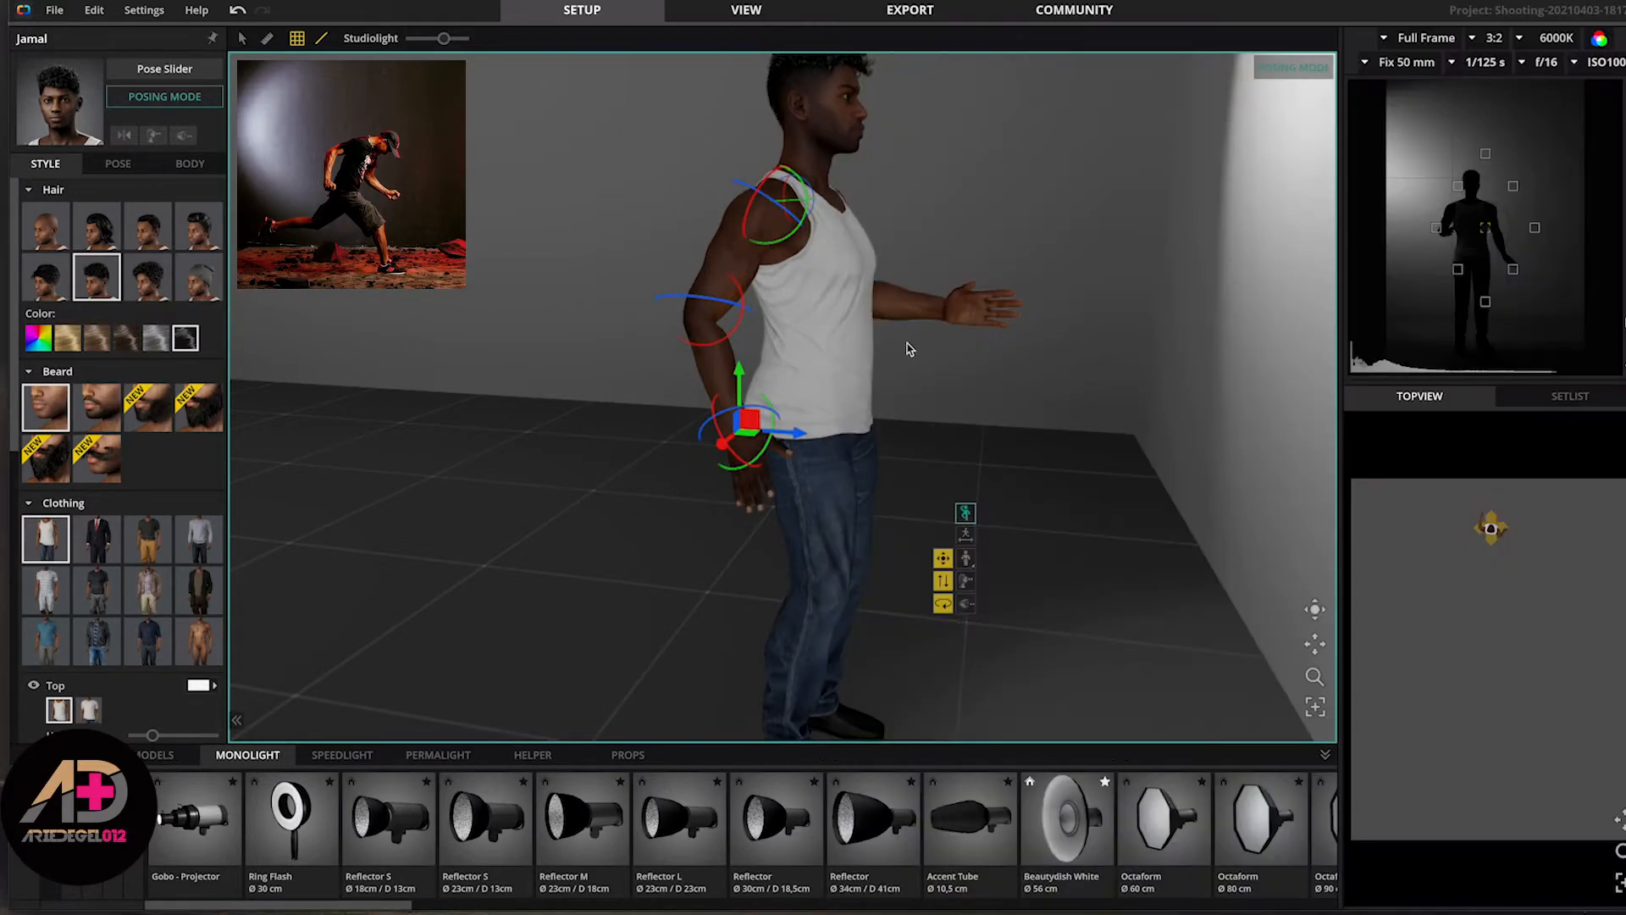
pyautogui.moveTo(1002, 308); pyautogui.dragTo(1044, 248)
pyautogui.moveTo(708, 344); pyautogui.dragTo(671, 428)
# - Pose the model in a running lunge with one leg back and the torso leaning forward, and readjust both hands
pyautogui.moveTo(788, 458); pyautogui.dragTo(780, 653)
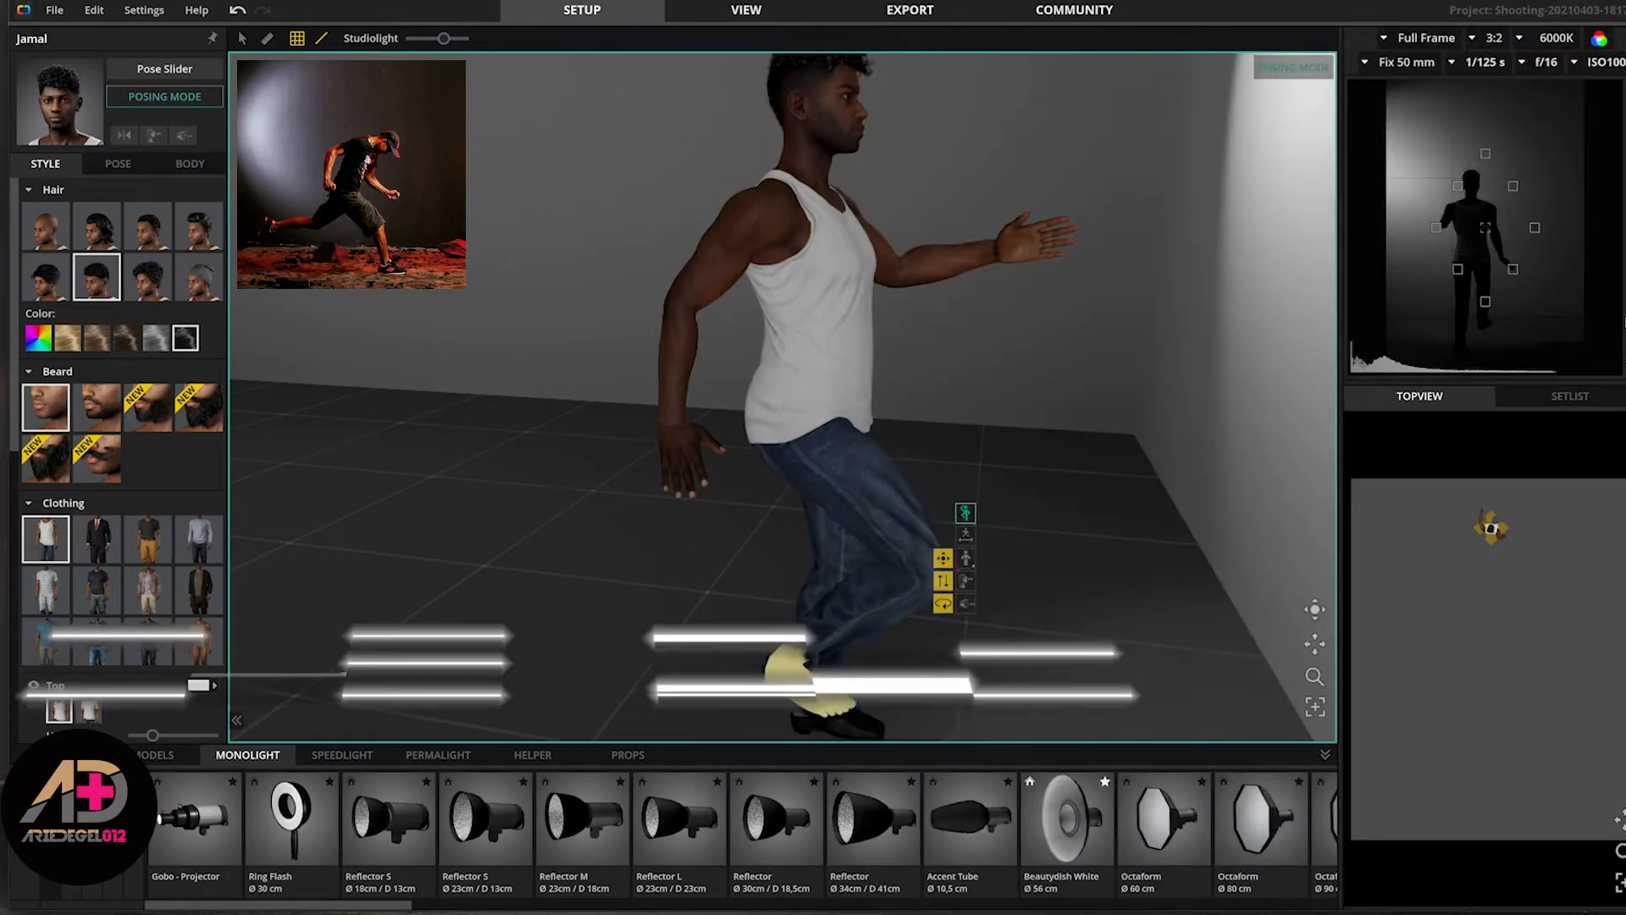
pyautogui.click(856, 254)
pyautogui.moveTo(856, 254); pyautogui.dragTo(883, 273)
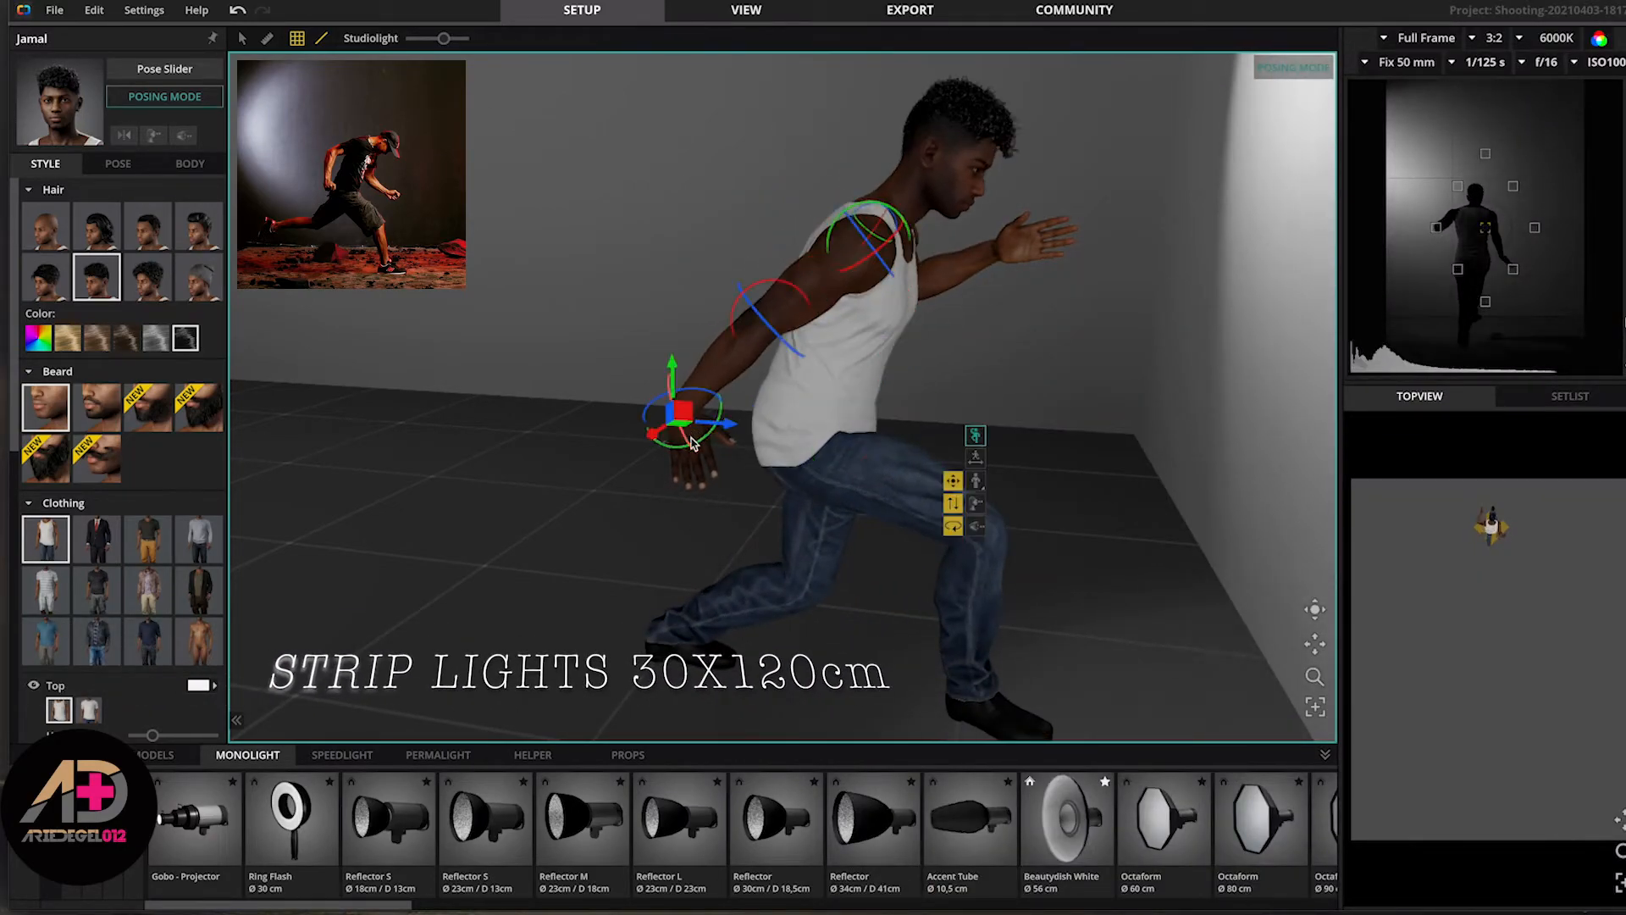
pyautogui.moveTo(693, 441)
pyautogui.mouseDown()
pyautogui.moveTo(703, 411)
pyautogui.moveTo(688, 412)
pyautogui.mouseUp()
pyautogui.moveTo(1001, 203); pyautogui.dragTo(1081, 272)
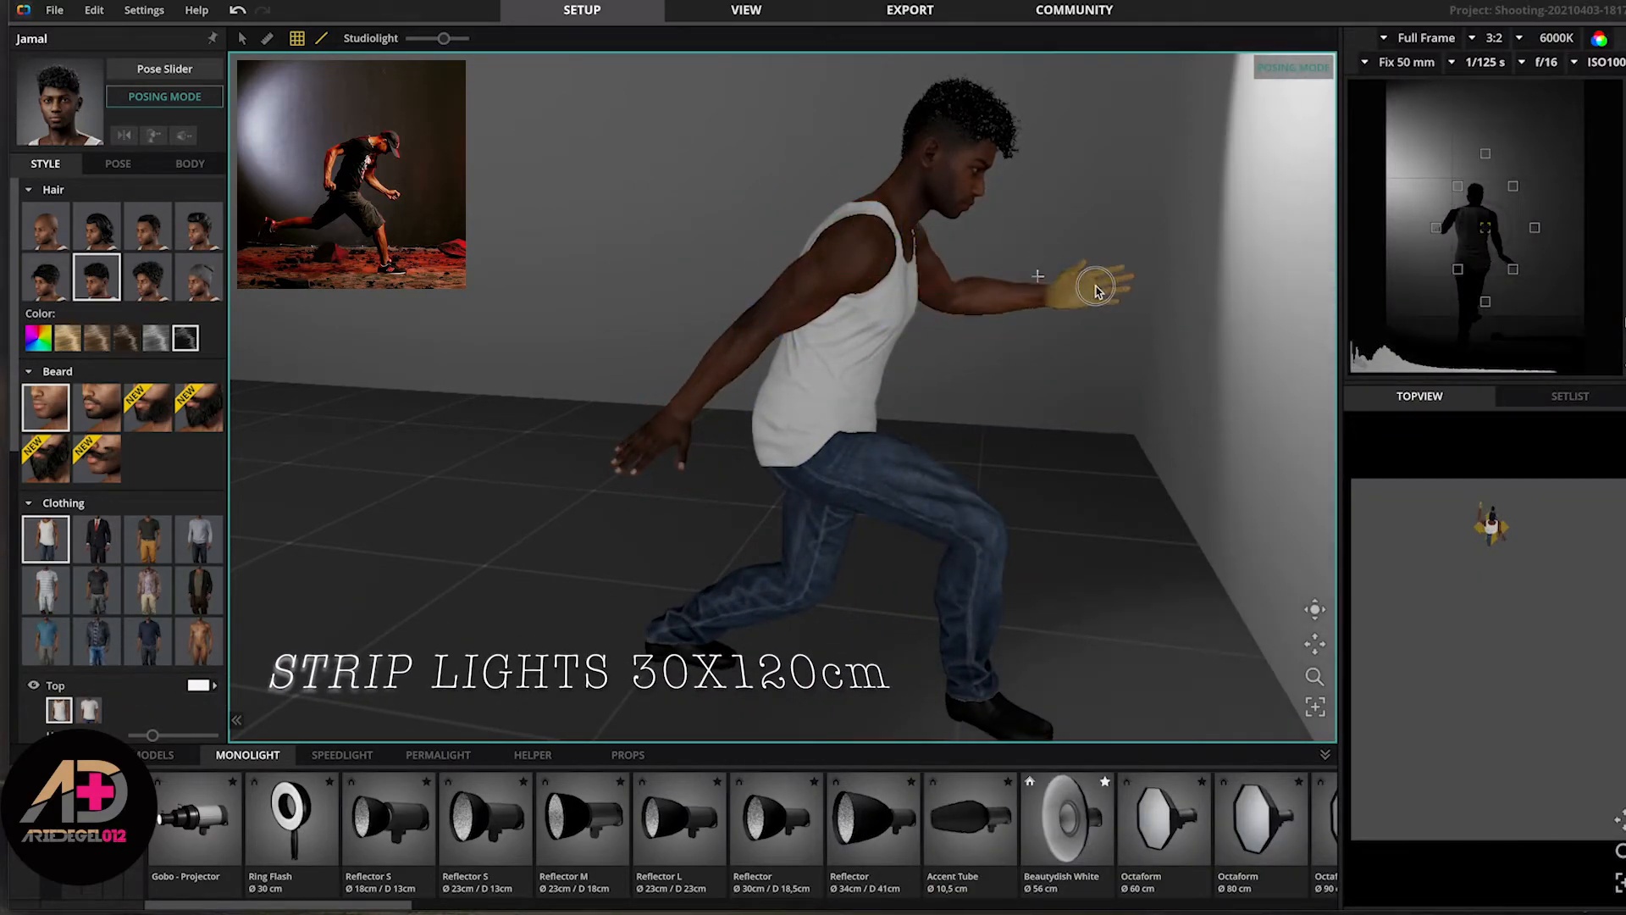
pyautogui.moveTo(846, 454); pyautogui.dragTo(855, 441)
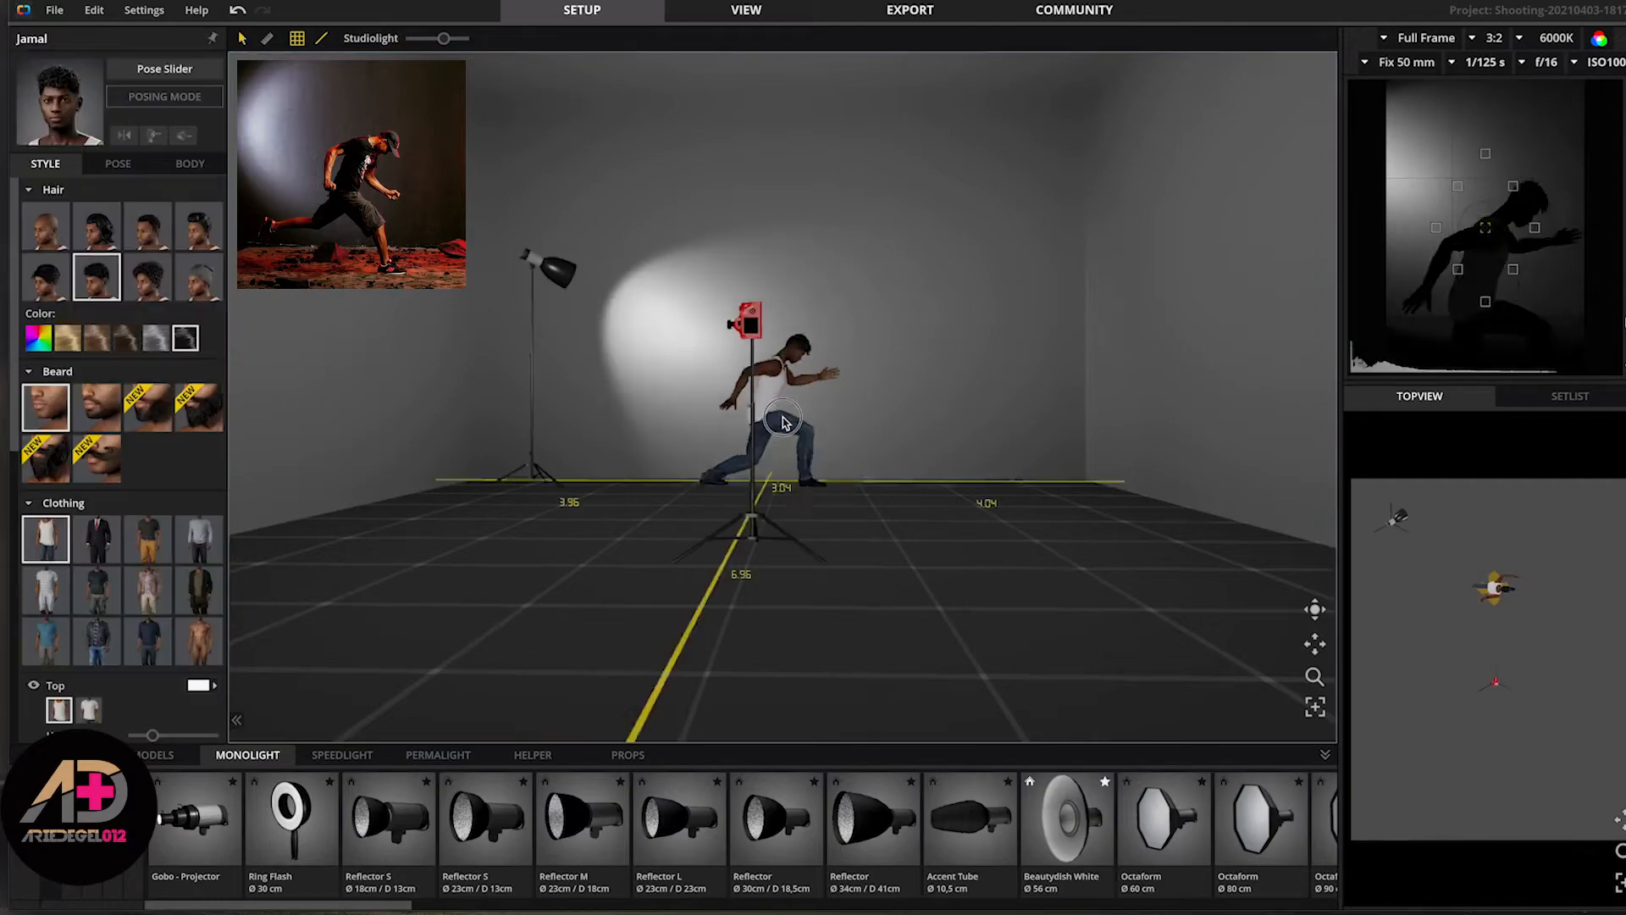
# - Refine the running pose by lifting the rear foot off the floor, lowering the trailing hand and extending the front foot
pyautogui.scroll(3, 829, 462)
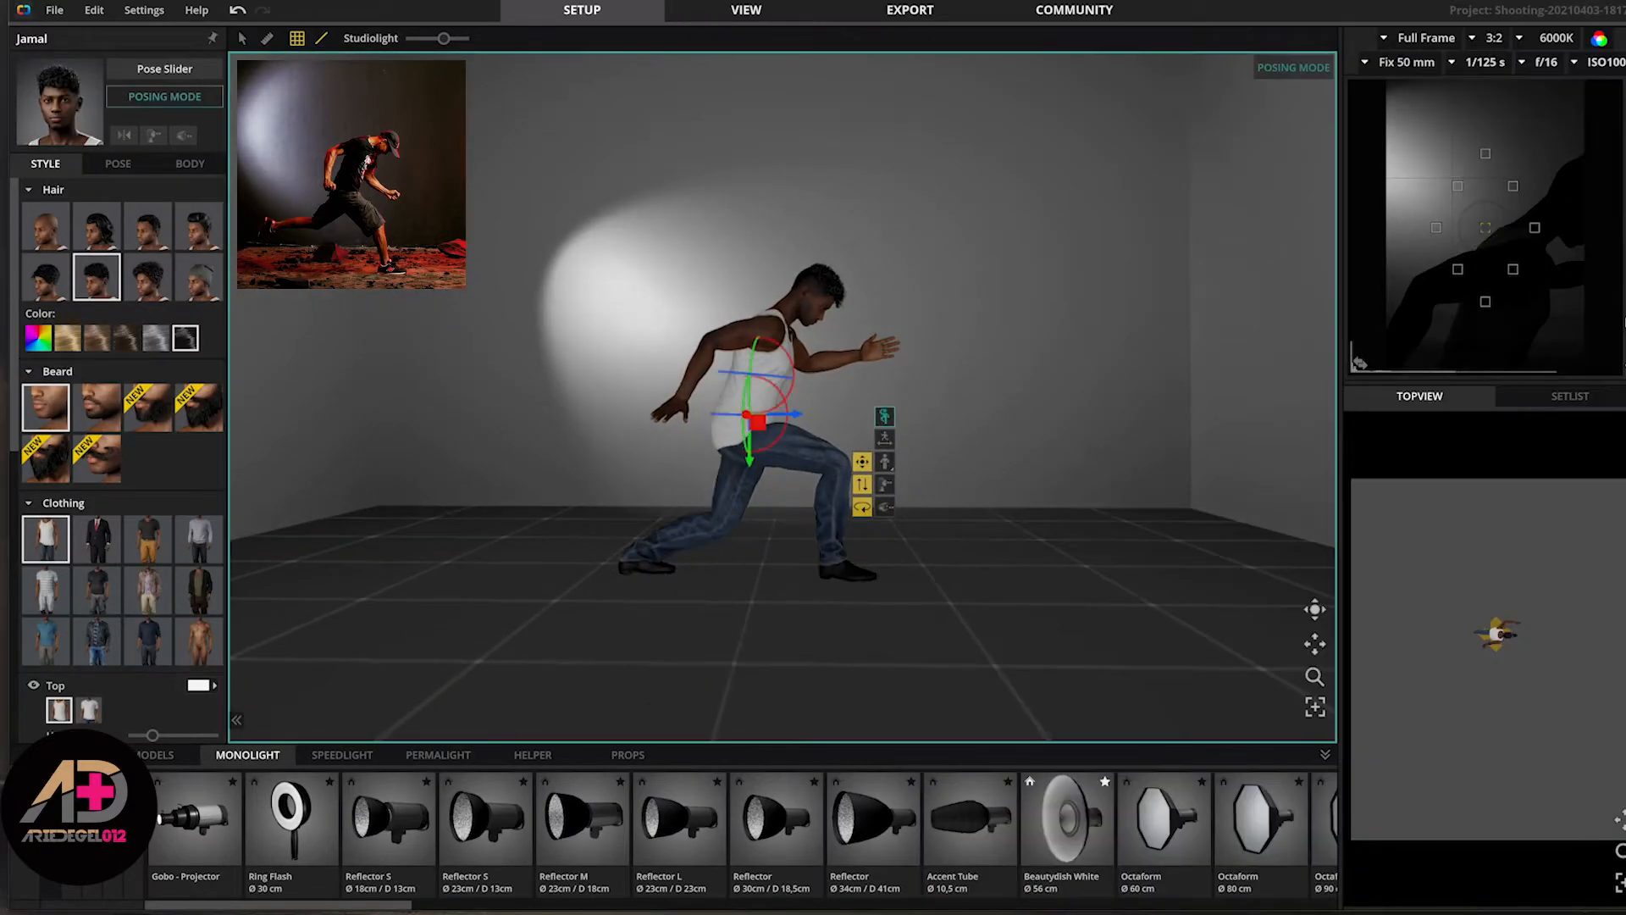
pyautogui.moveTo(635, 561); pyautogui.dragTo(626, 505)
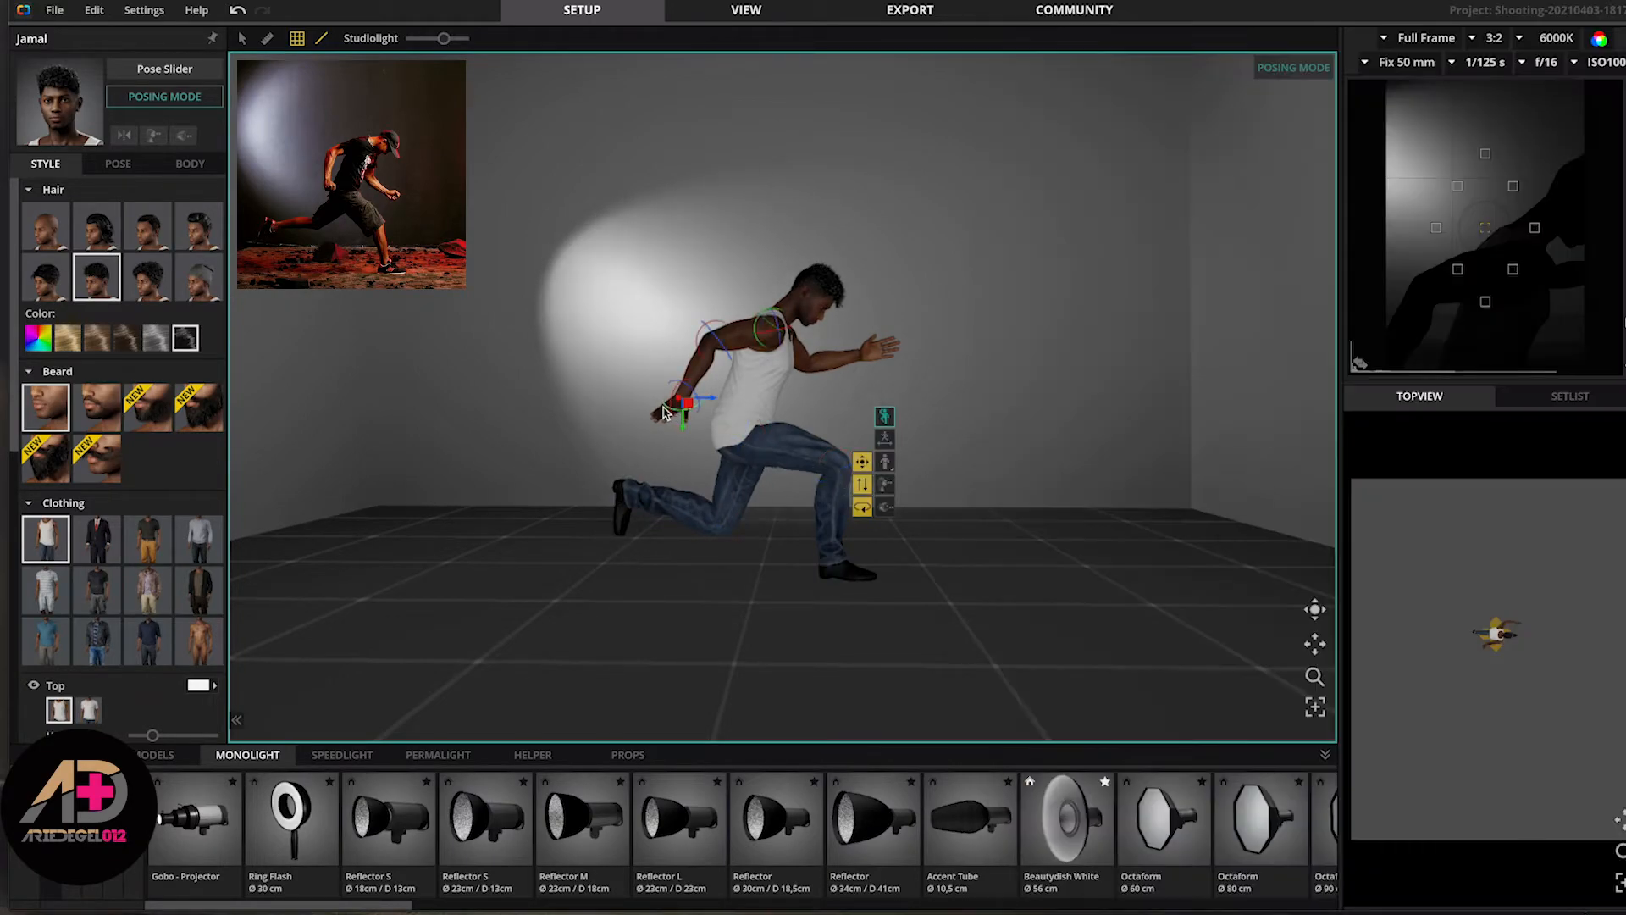
pyautogui.moveTo(664, 402); pyautogui.dragTo(682, 430)
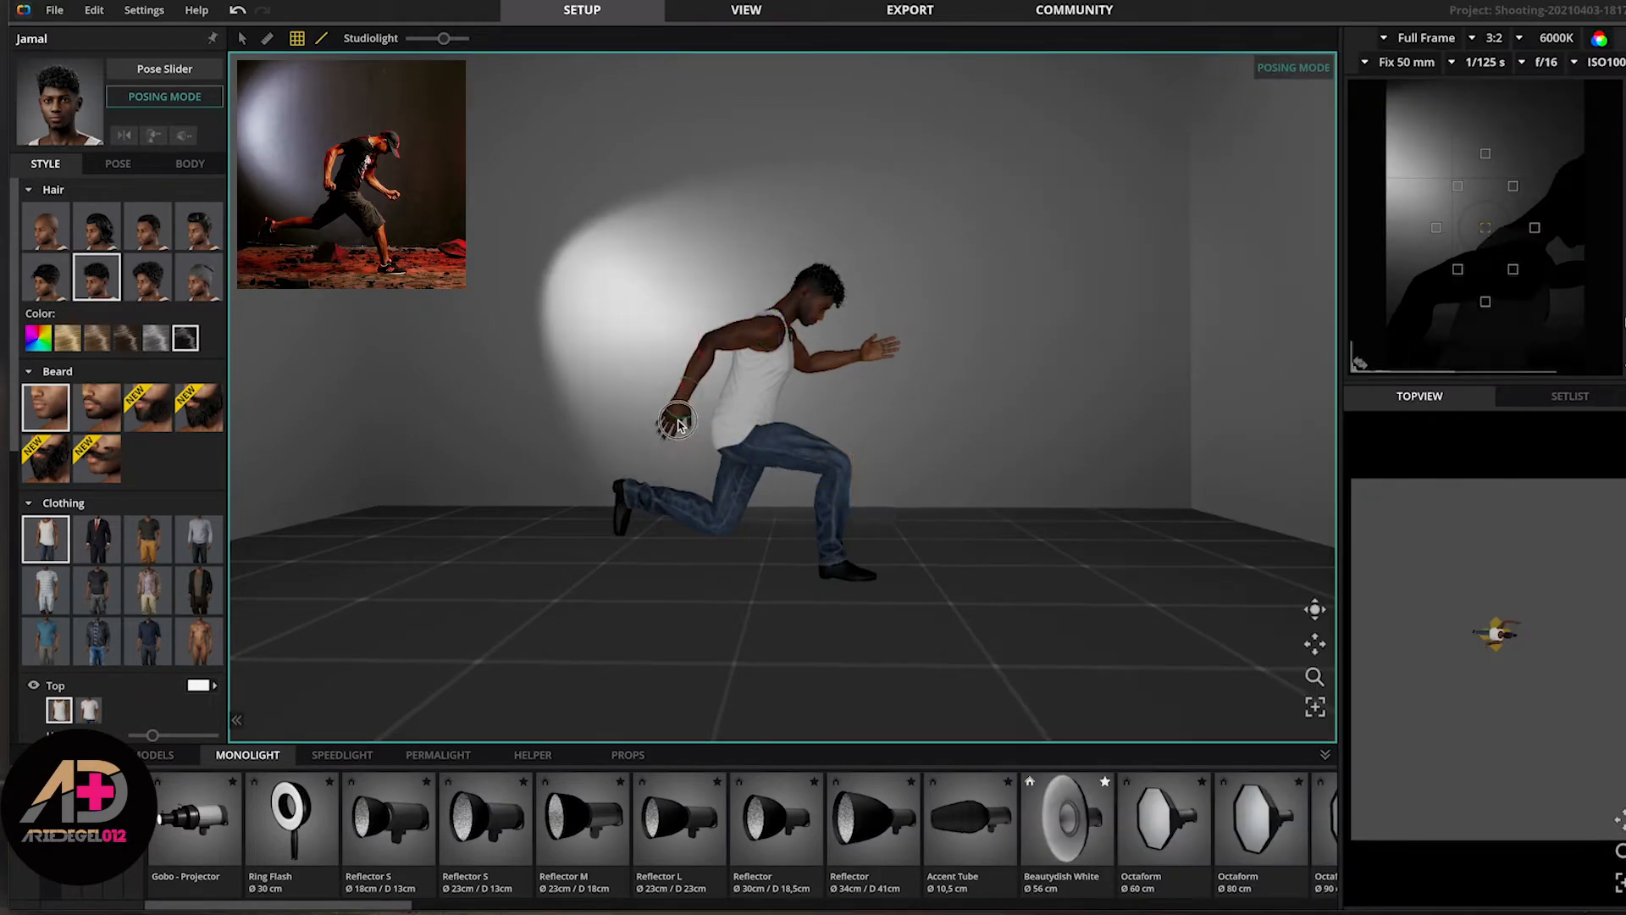
pyautogui.moveTo(850, 576); pyautogui.dragTo(893, 583)
pyautogui.moveTo(740, 416); pyautogui.dragTo(741, 419)
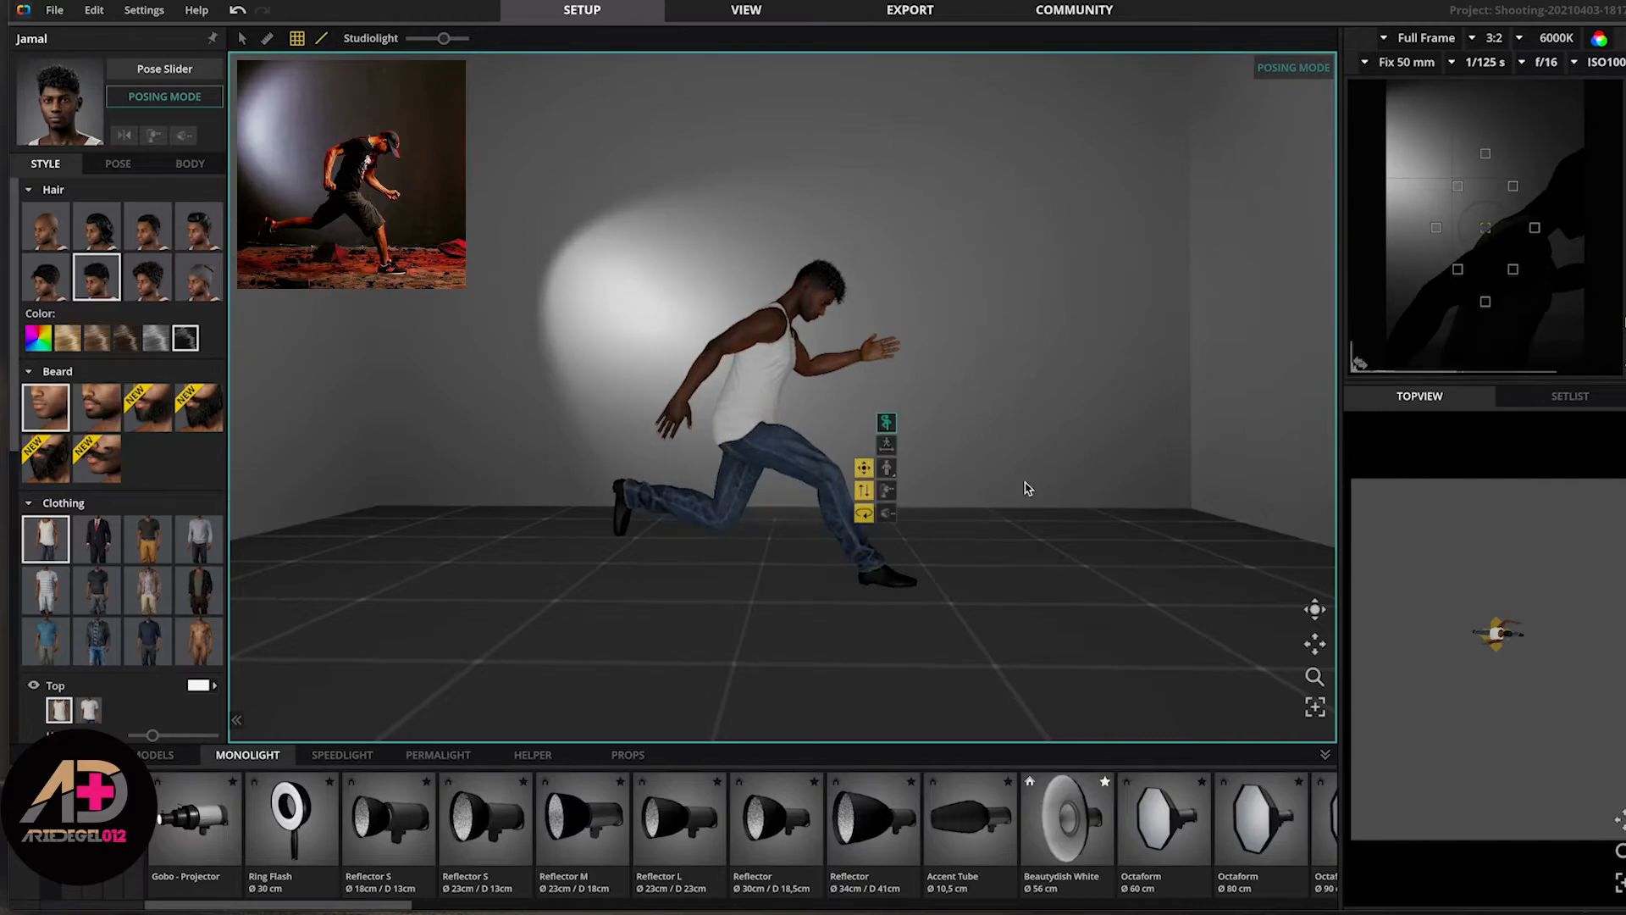
# - Leave posing mode and curl the model's left hand into a fist by adjusting its finger fold, finger pitch and thumb
pyautogui.click(885, 425)
pyautogui.scroll(-10, 153, 271)
pyautogui.click(188, 166)
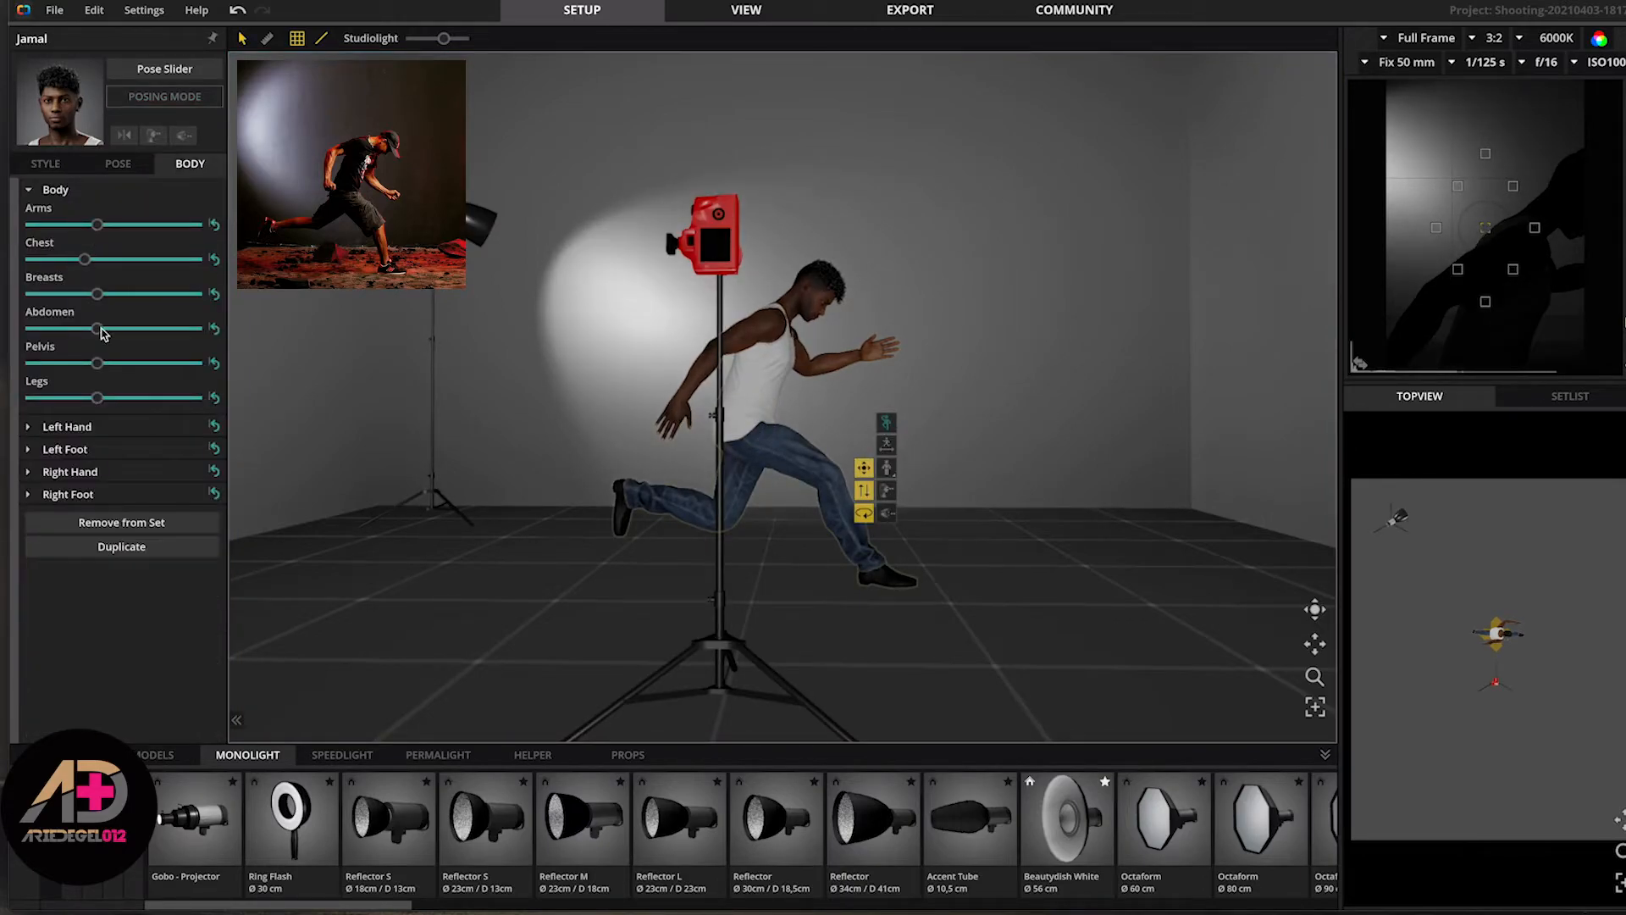
pyautogui.click(93, 426)
pyautogui.scroll(-5, 155, 519)
pyautogui.scroll(-4, 155, 519)
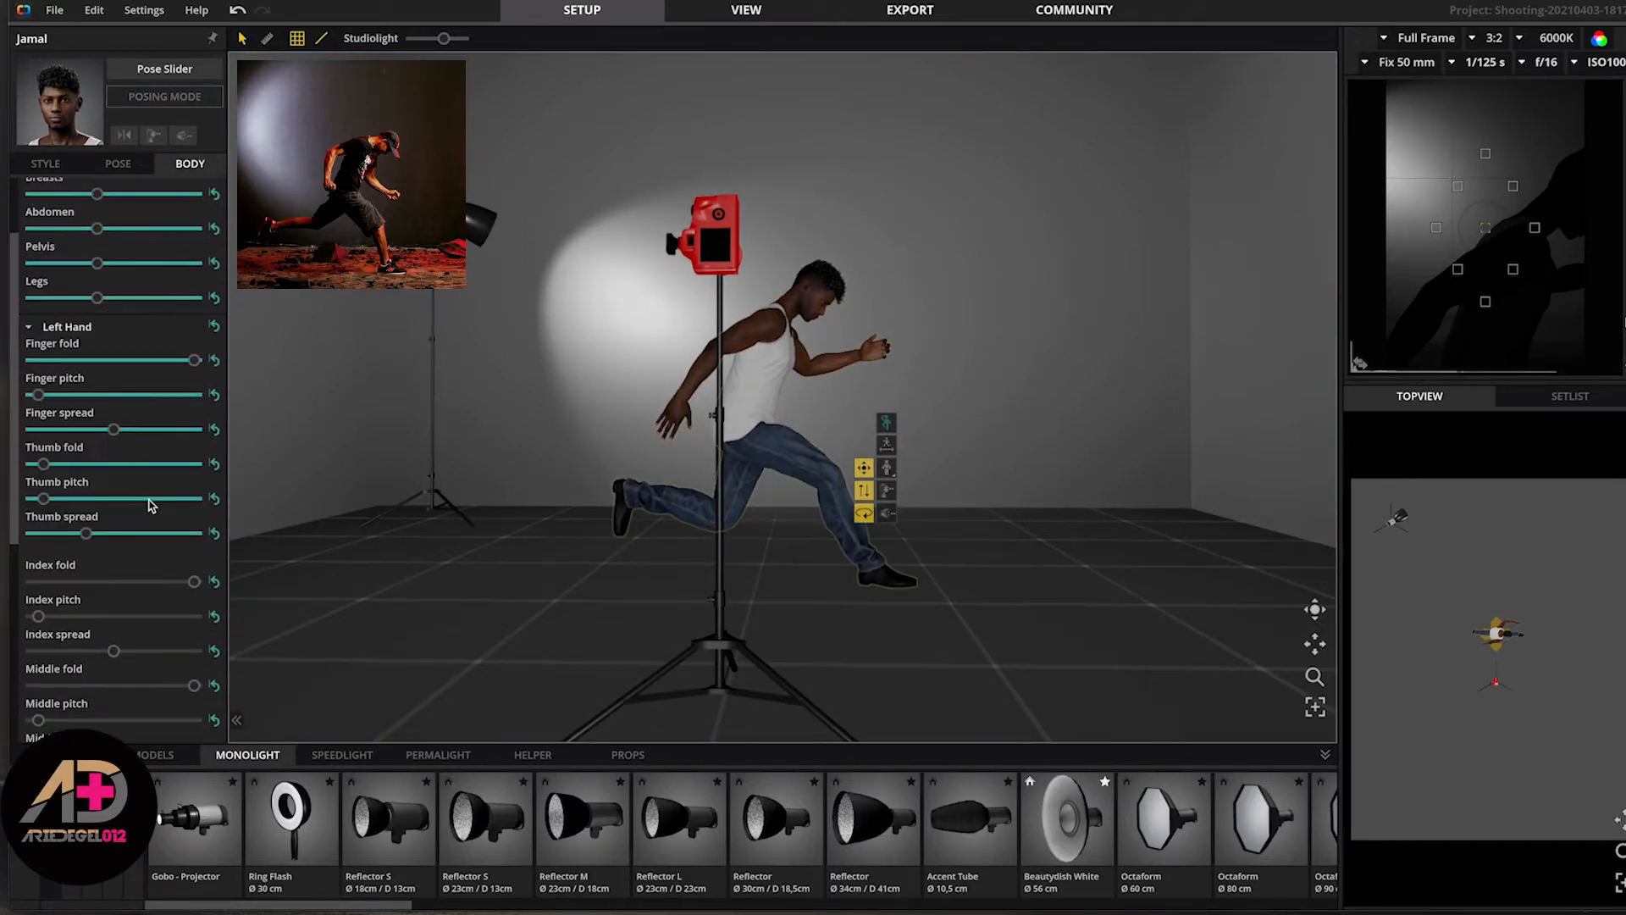
pyautogui.click(34, 629)
pyautogui.scroll(5, 51, 373)
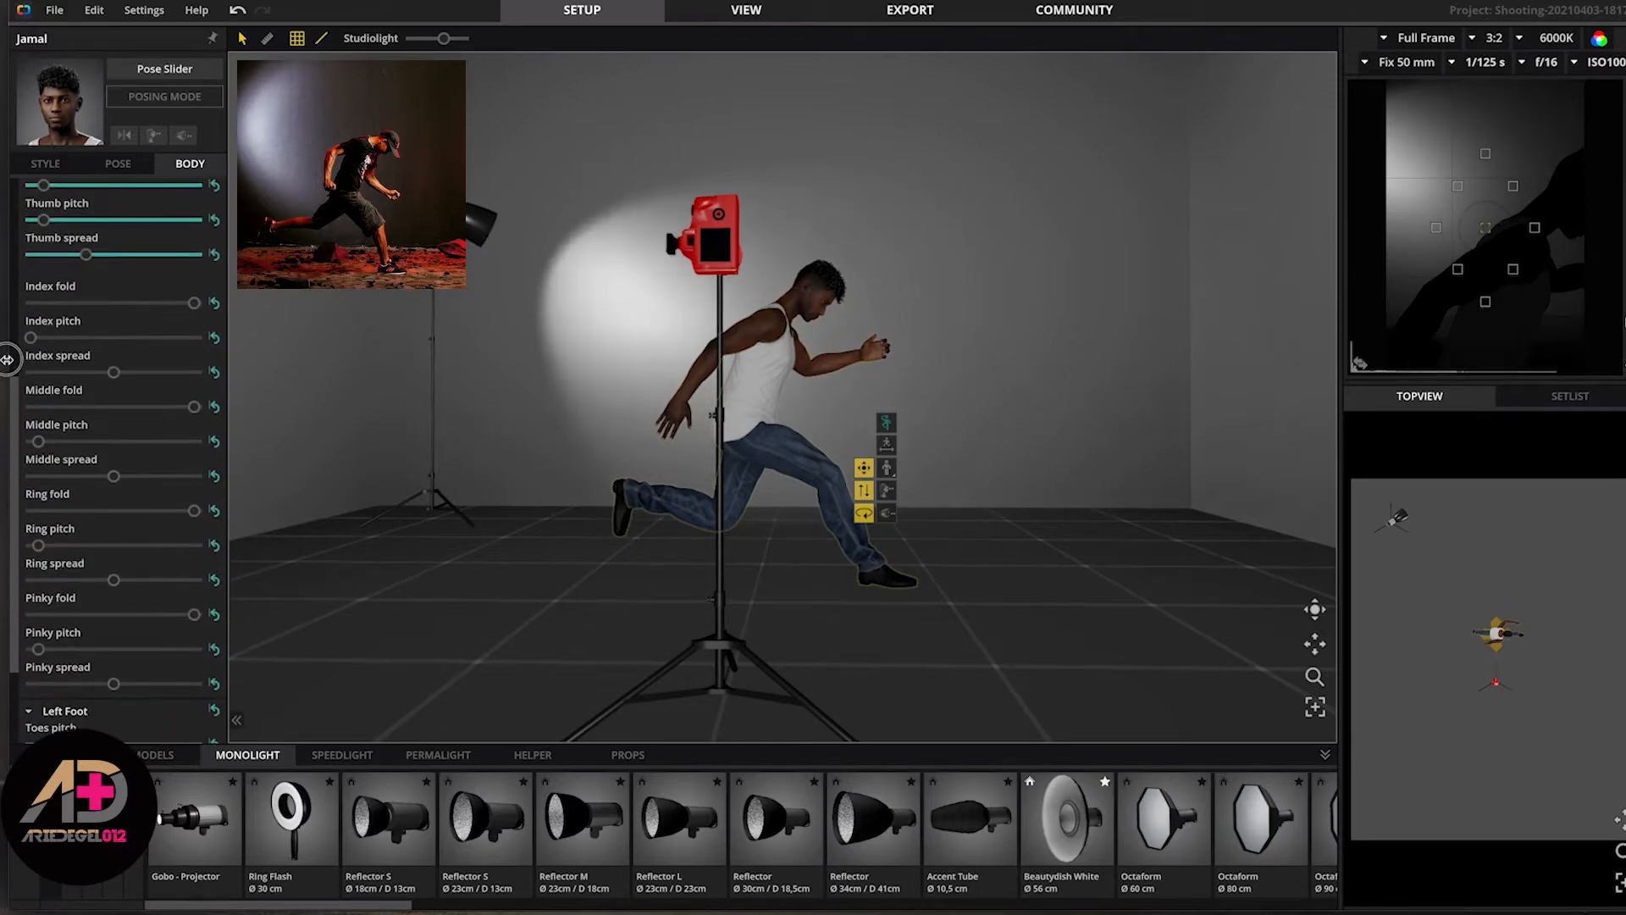
pyautogui.moveTo(119, 467); pyautogui.dragTo(191, 471)
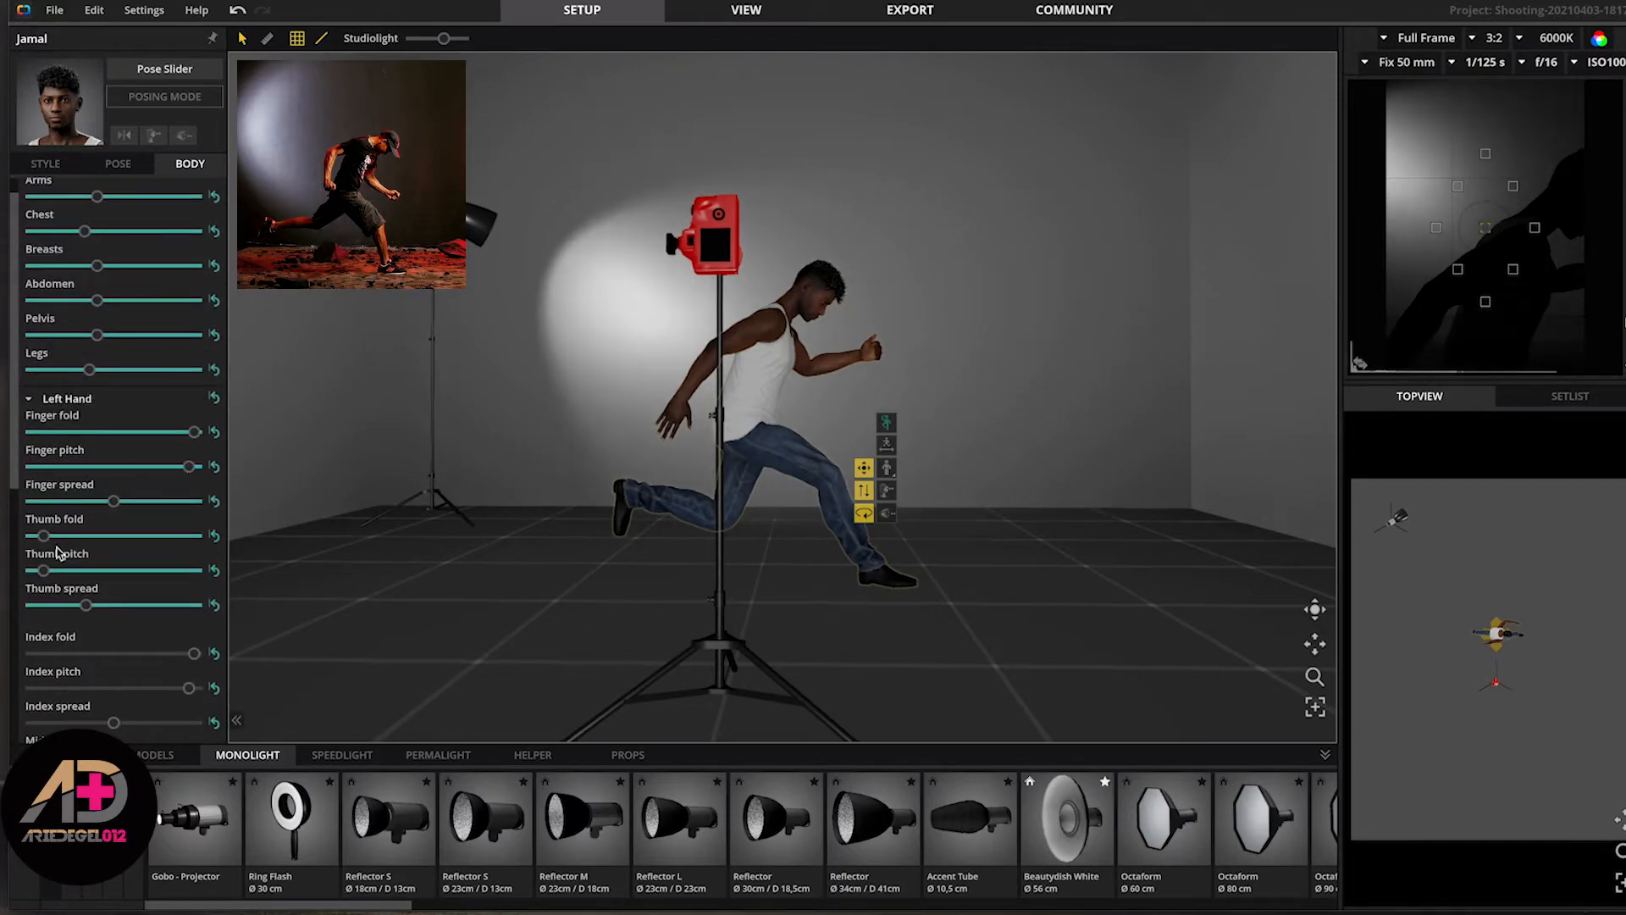
pyautogui.moveTo(46, 537); pyautogui.dragTo(60, 572)
# - Curl the model's right hand into a fist by adjusting its finger fold, finger pitch and thumb
pyautogui.scroll(-4, 179, 675)
pyautogui.scroll(-6, 126, 660)
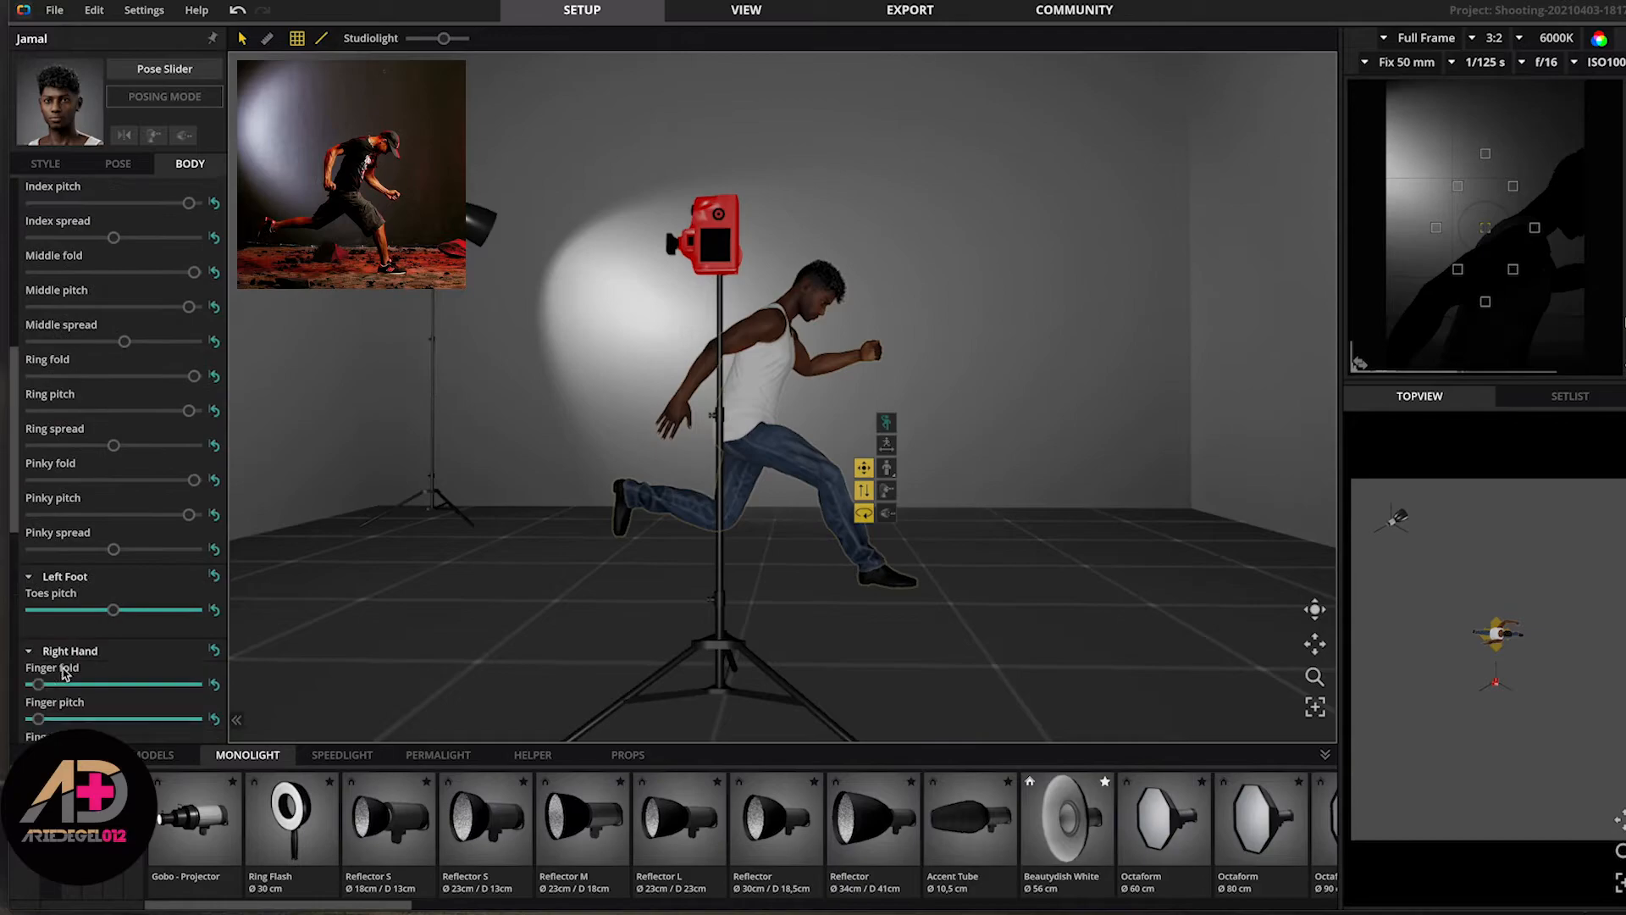
pyautogui.moveTo(1314, 609); pyautogui.dragTo(1229, 613)
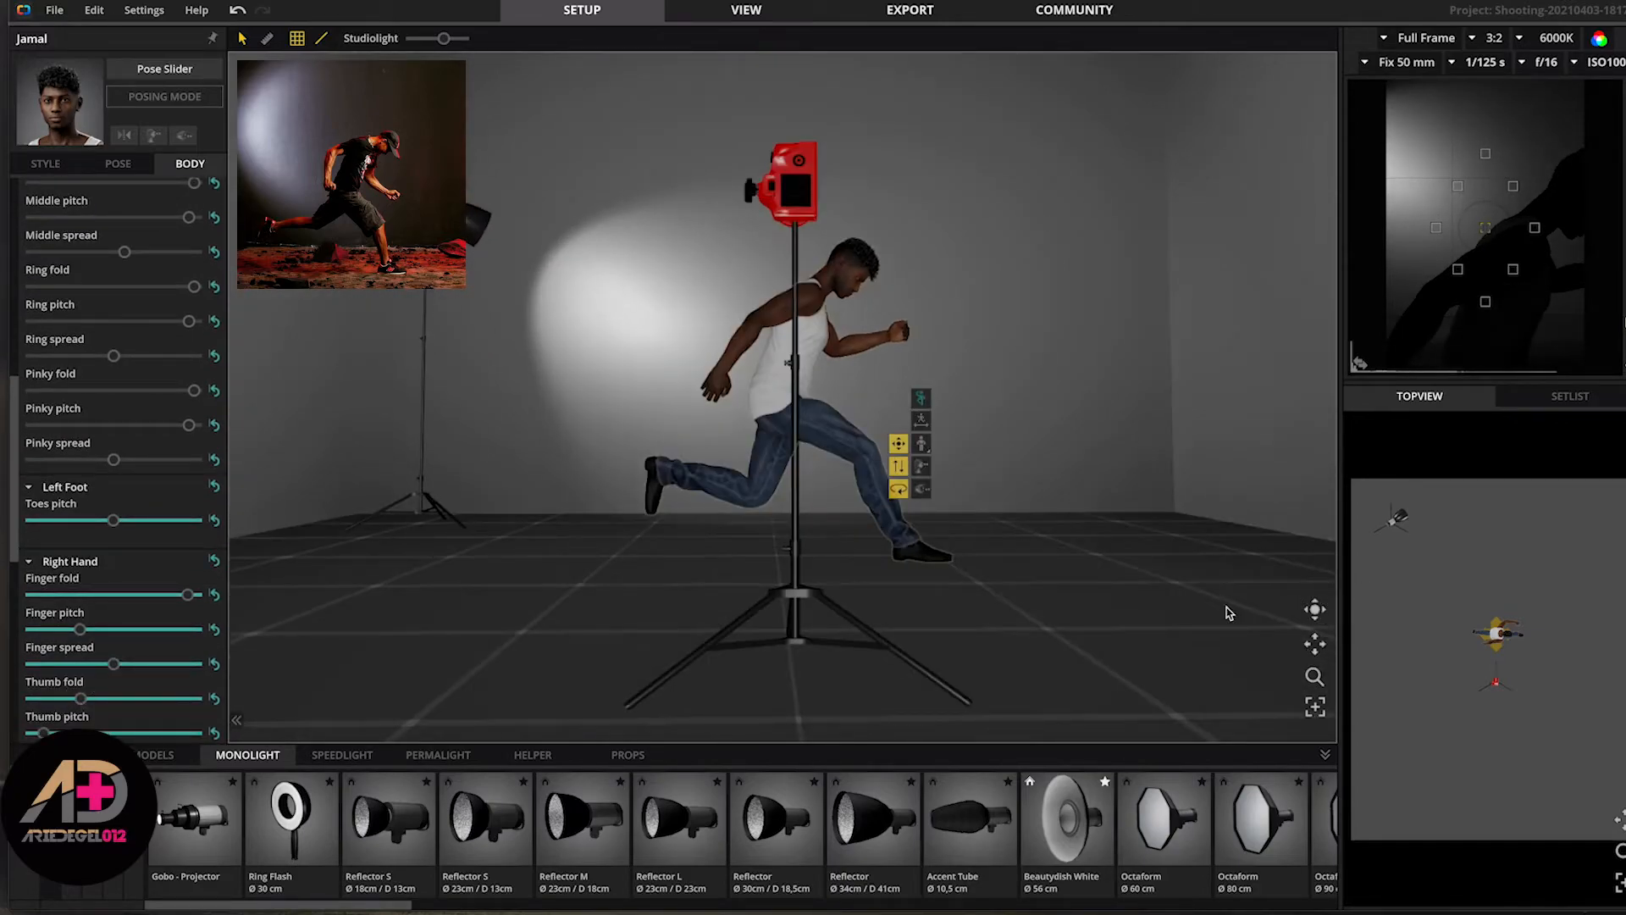
pyautogui.click(46, 164)
pyautogui.click(116, 166)
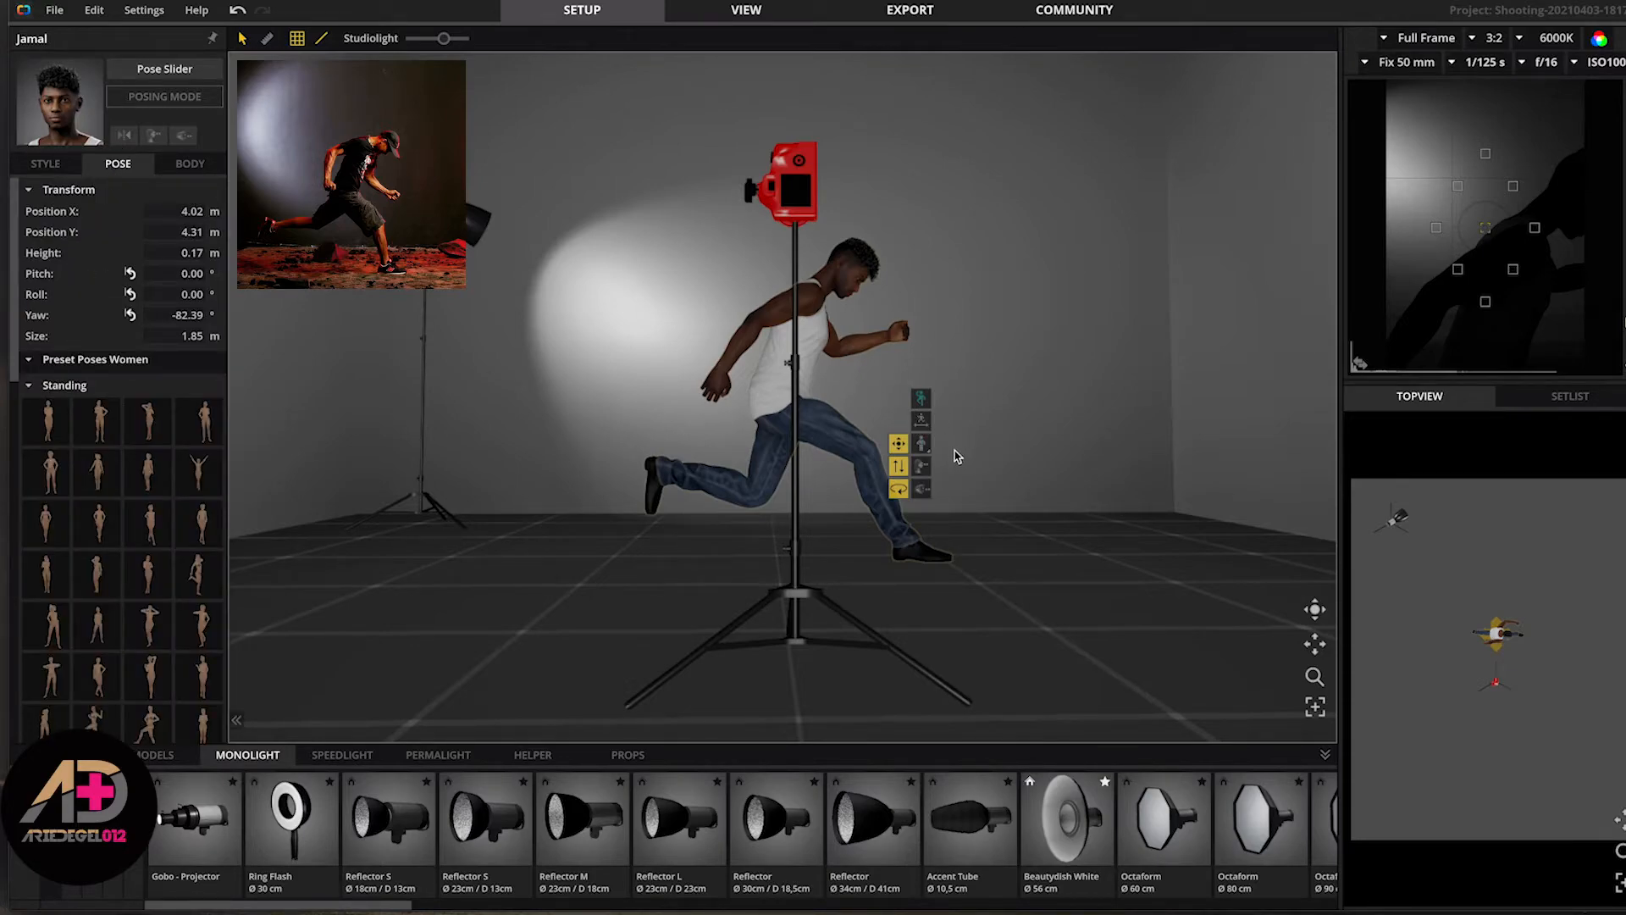
pyautogui.moveTo(1324, 616); pyautogui.dragTo(1177, 619)
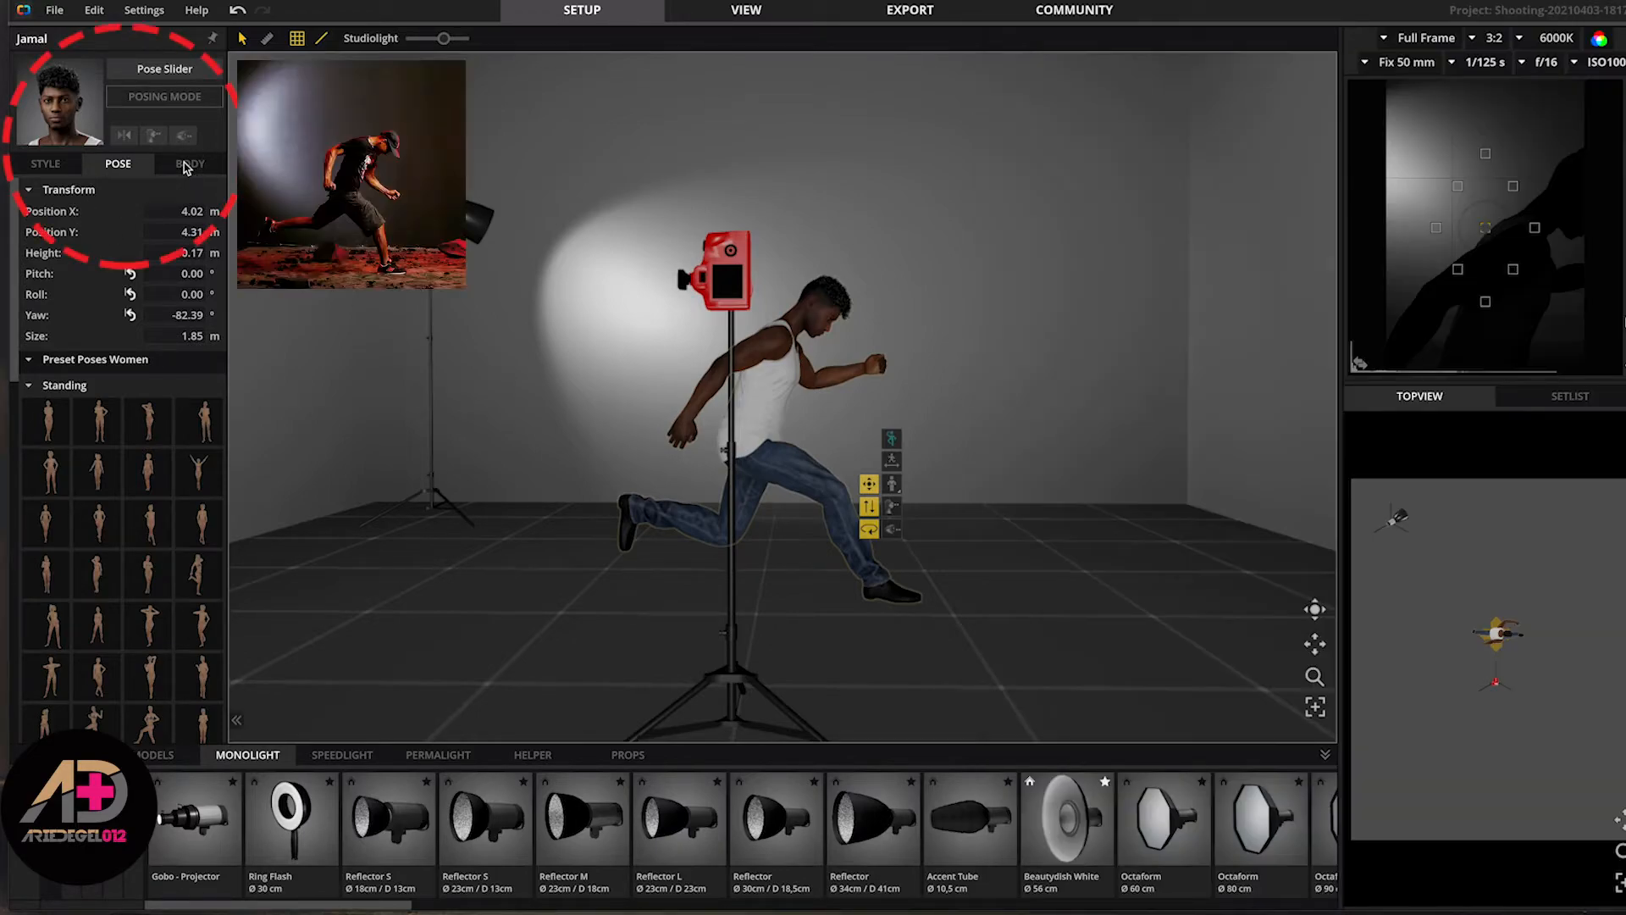
pyautogui.click(187, 167)
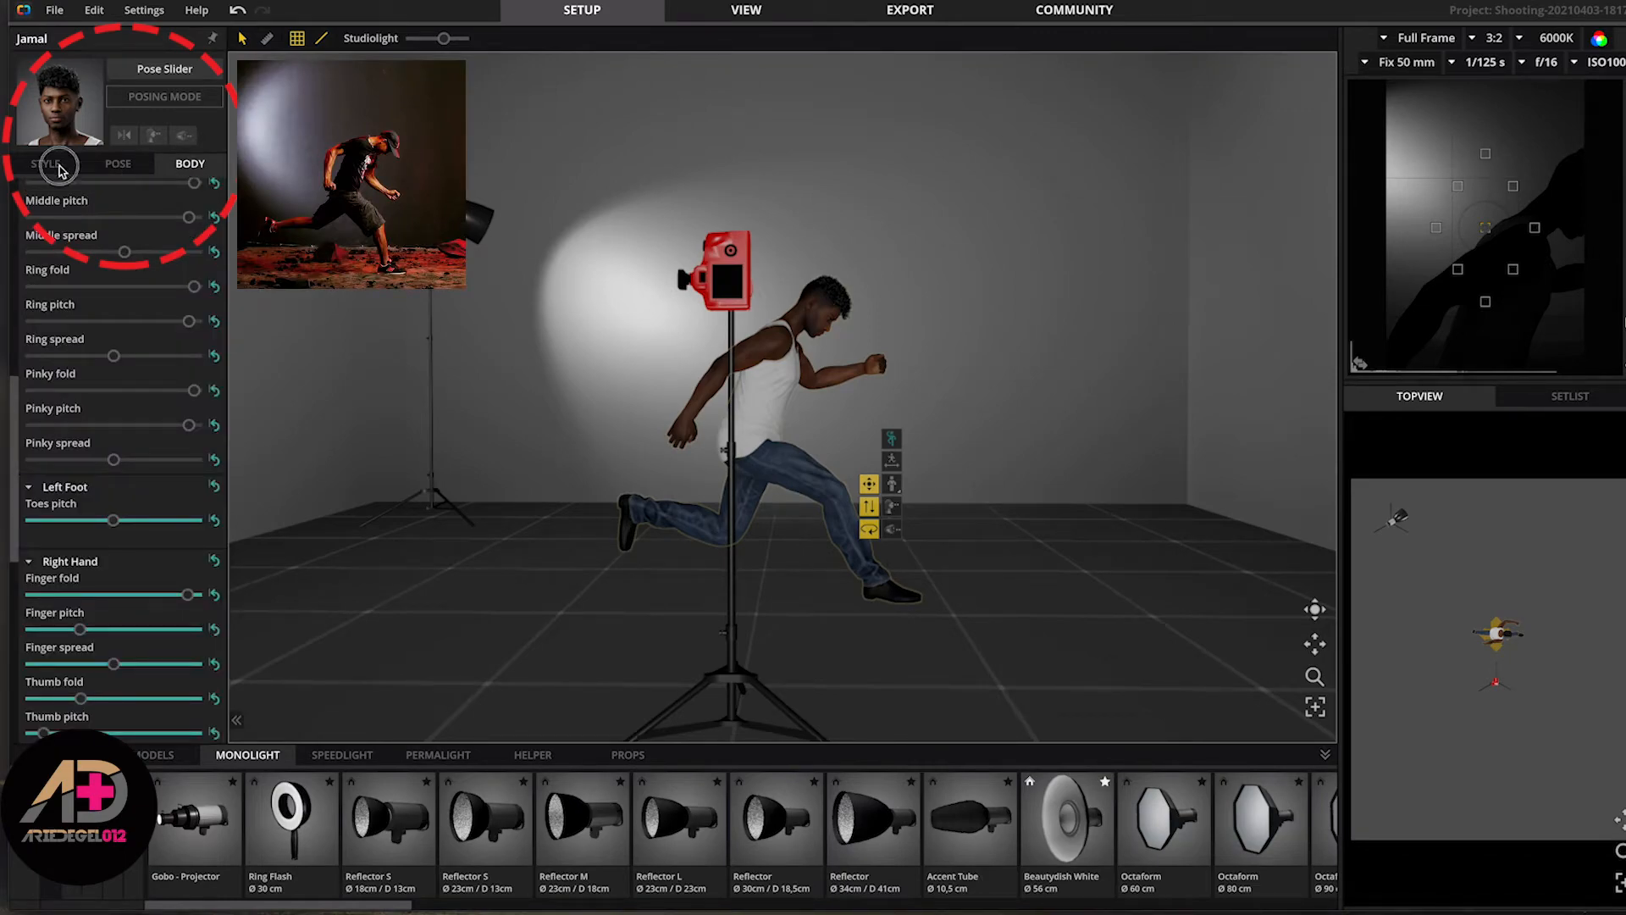
# - Dress the model in the outfit with the light striped T-shirt and shorts
pyautogui.click(51, 165)
pyautogui.scroll(5, 141, 421)
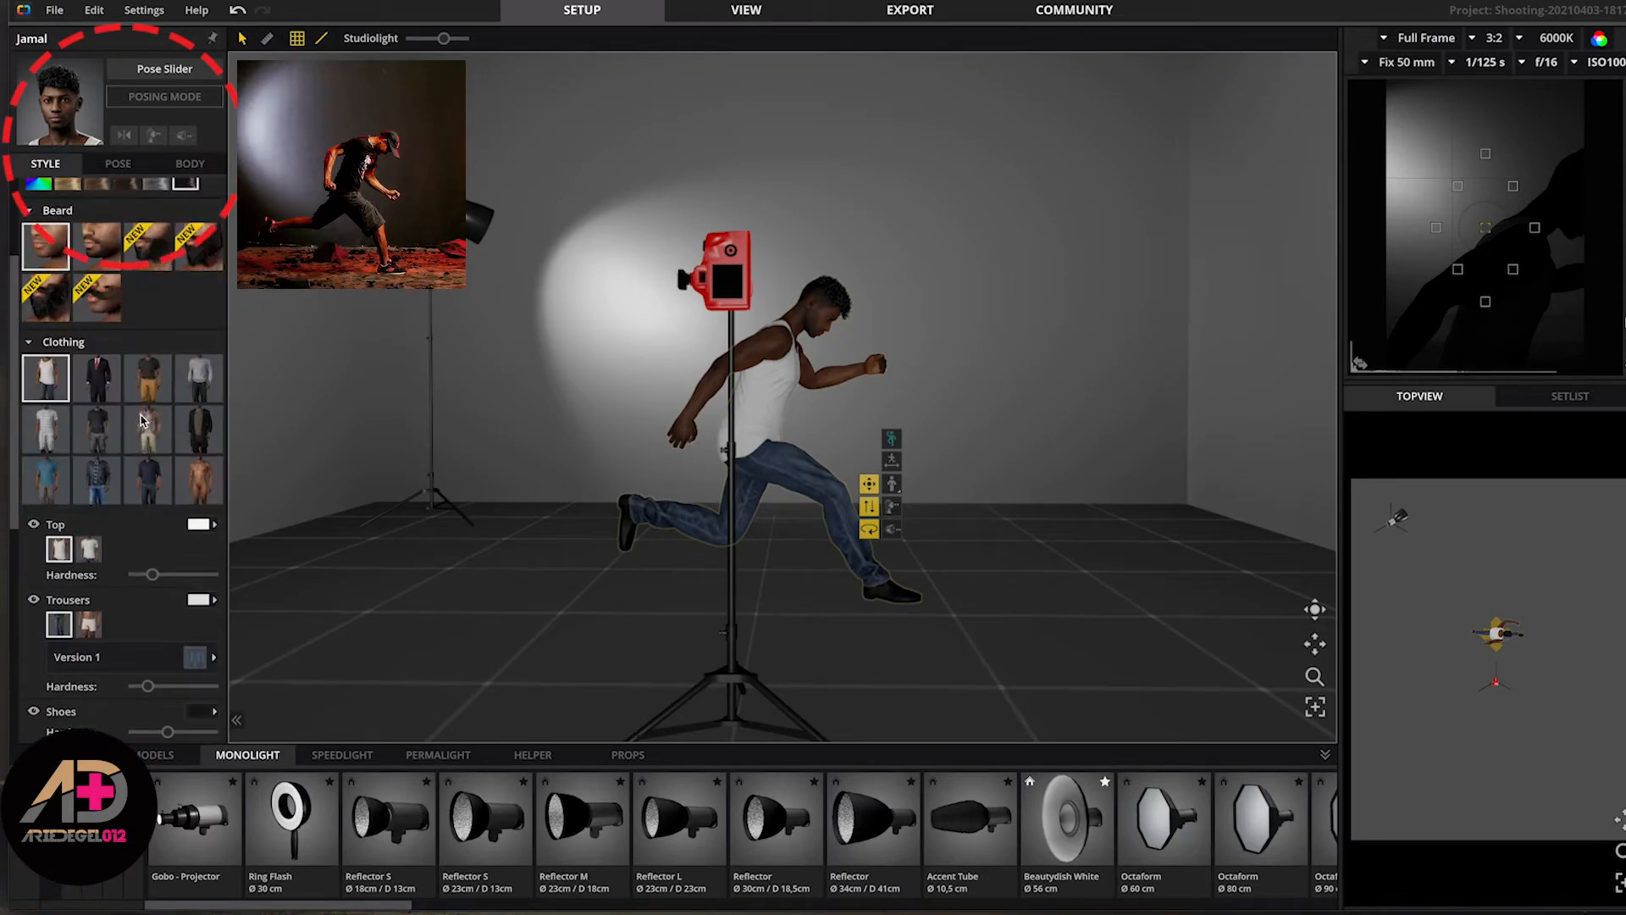
pyautogui.scroll(1, 140, 417)
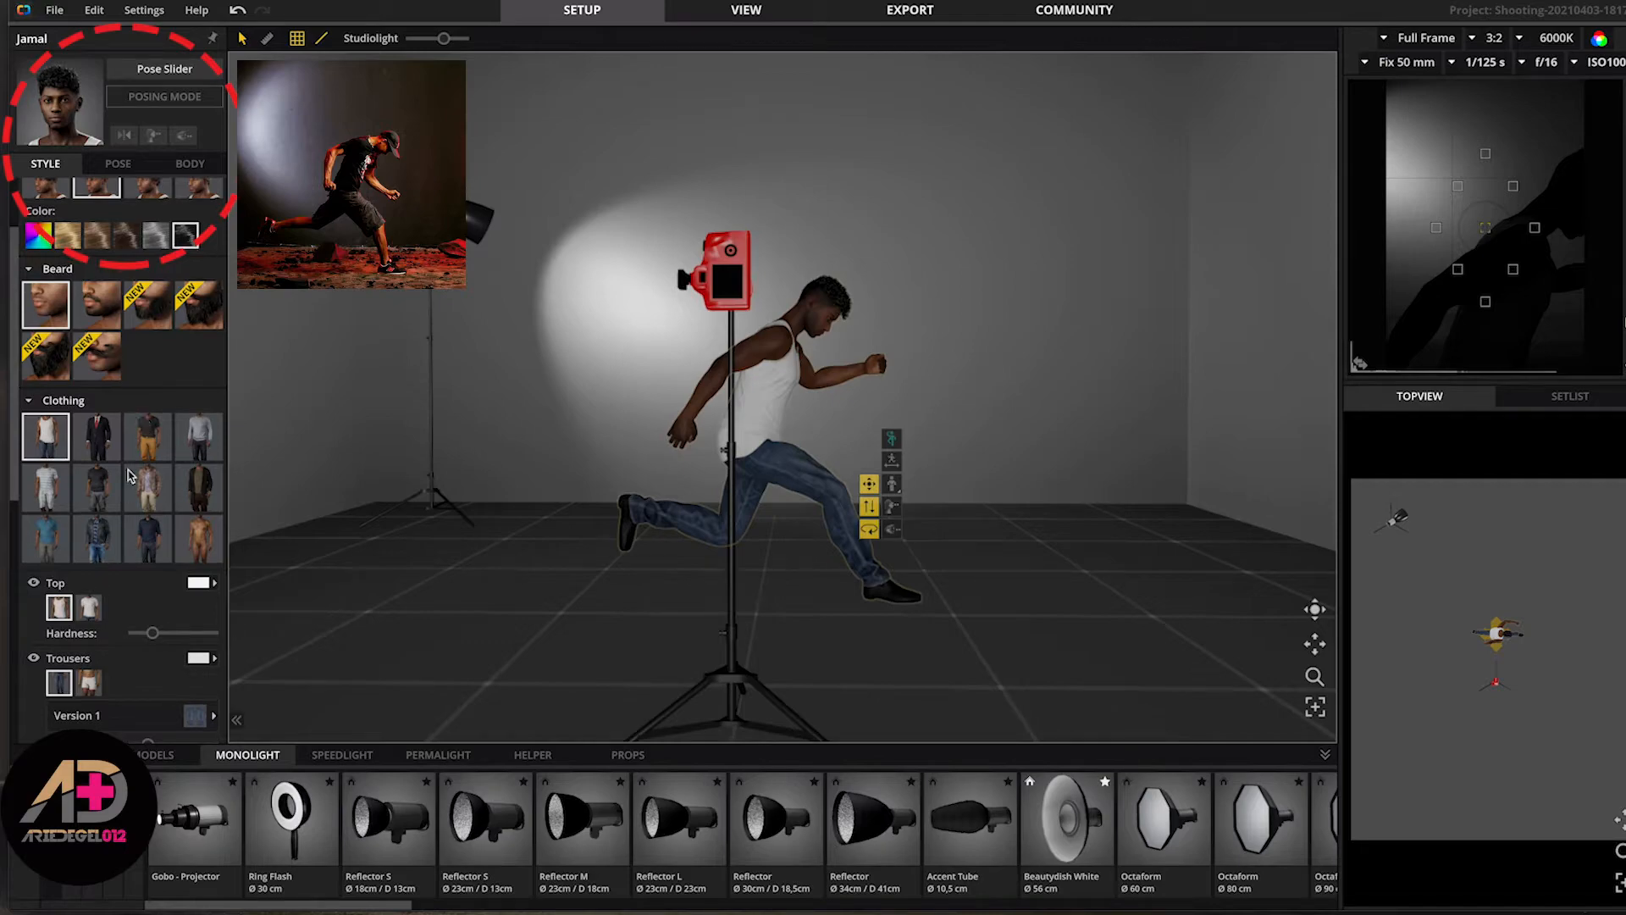
pyautogui.click(100, 484)
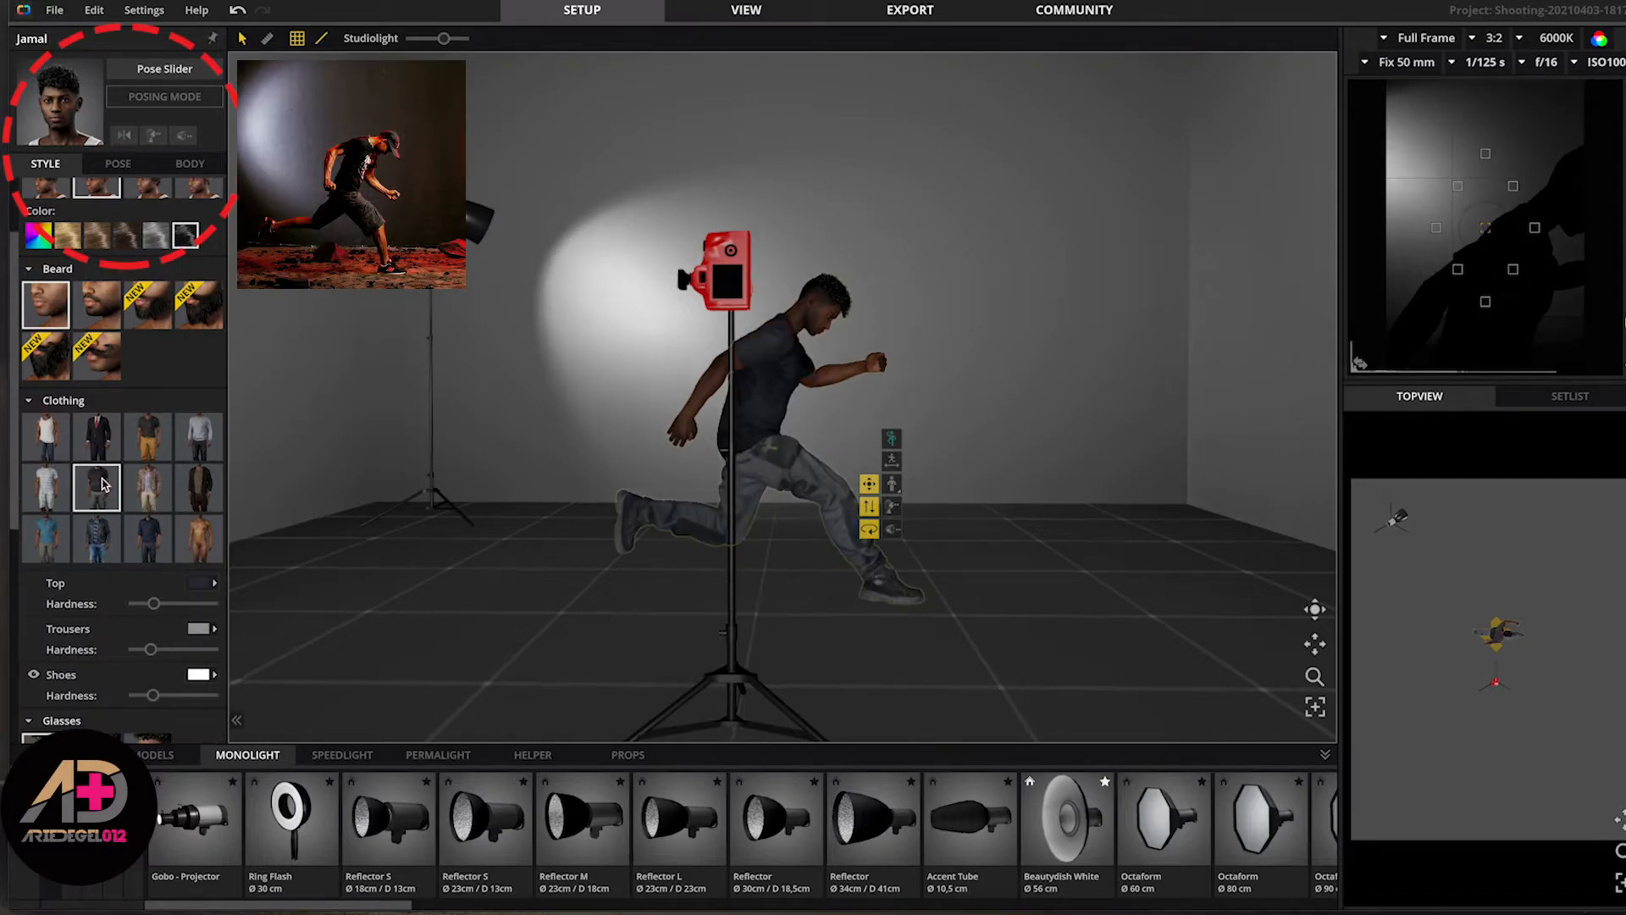
pyautogui.scroll(-1, 129, 512)
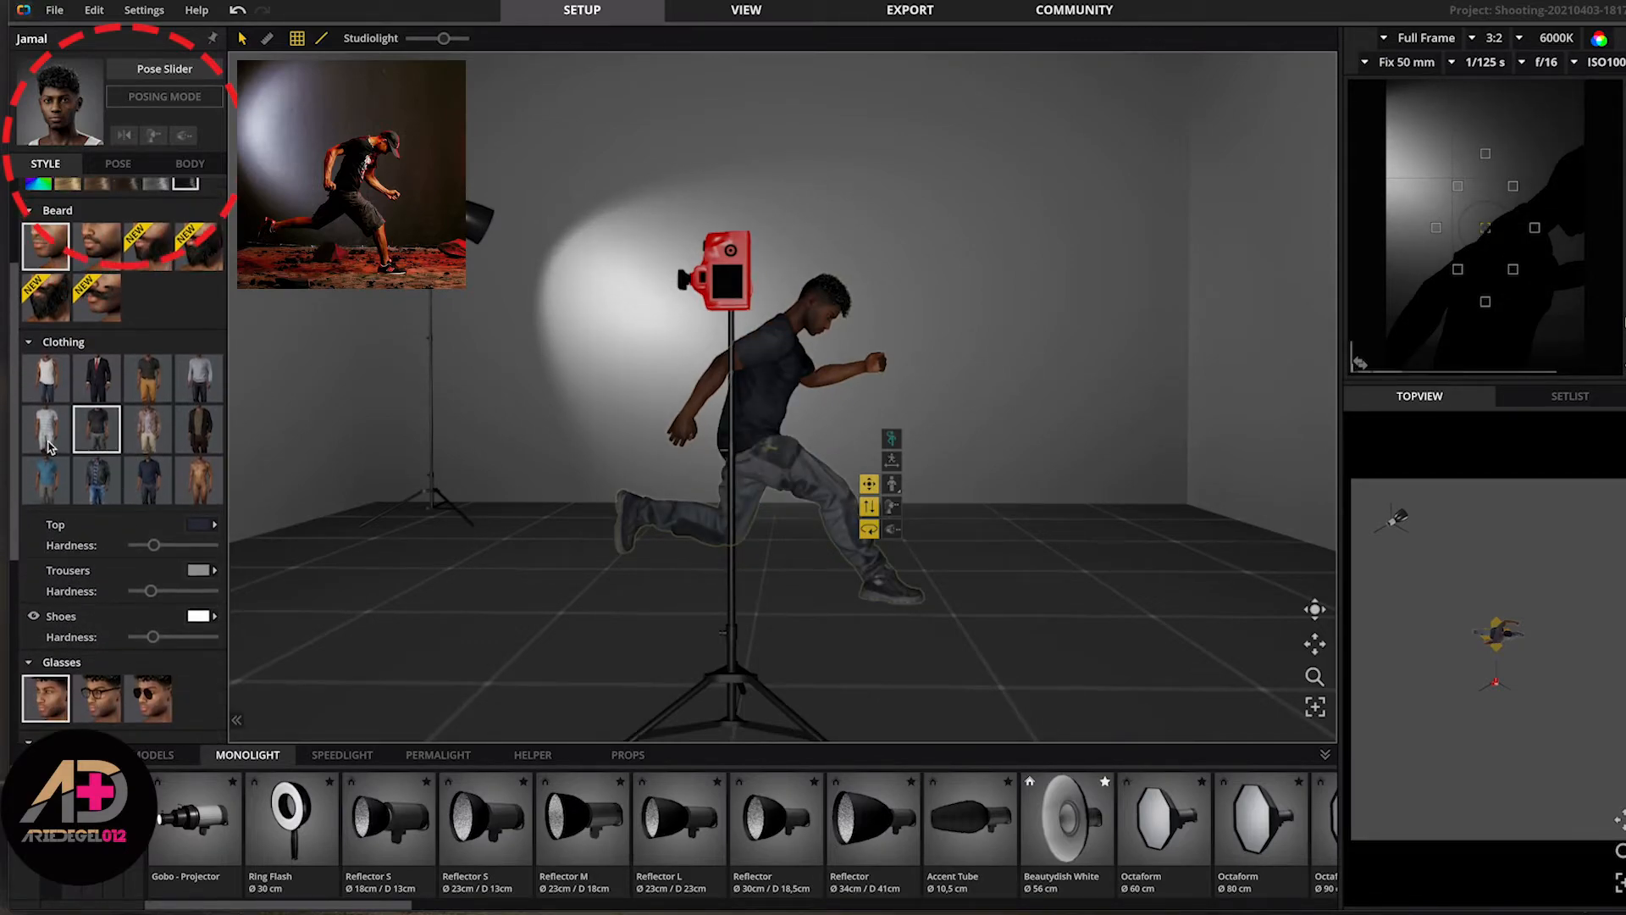
pyautogui.click(46, 429)
# - Recolour the model's shorts to a very dark red
pyautogui.click(200, 570)
pyautogui.click(341, 730)
pyautogui.click(199, 570)
pyautogui.click(341, 730)
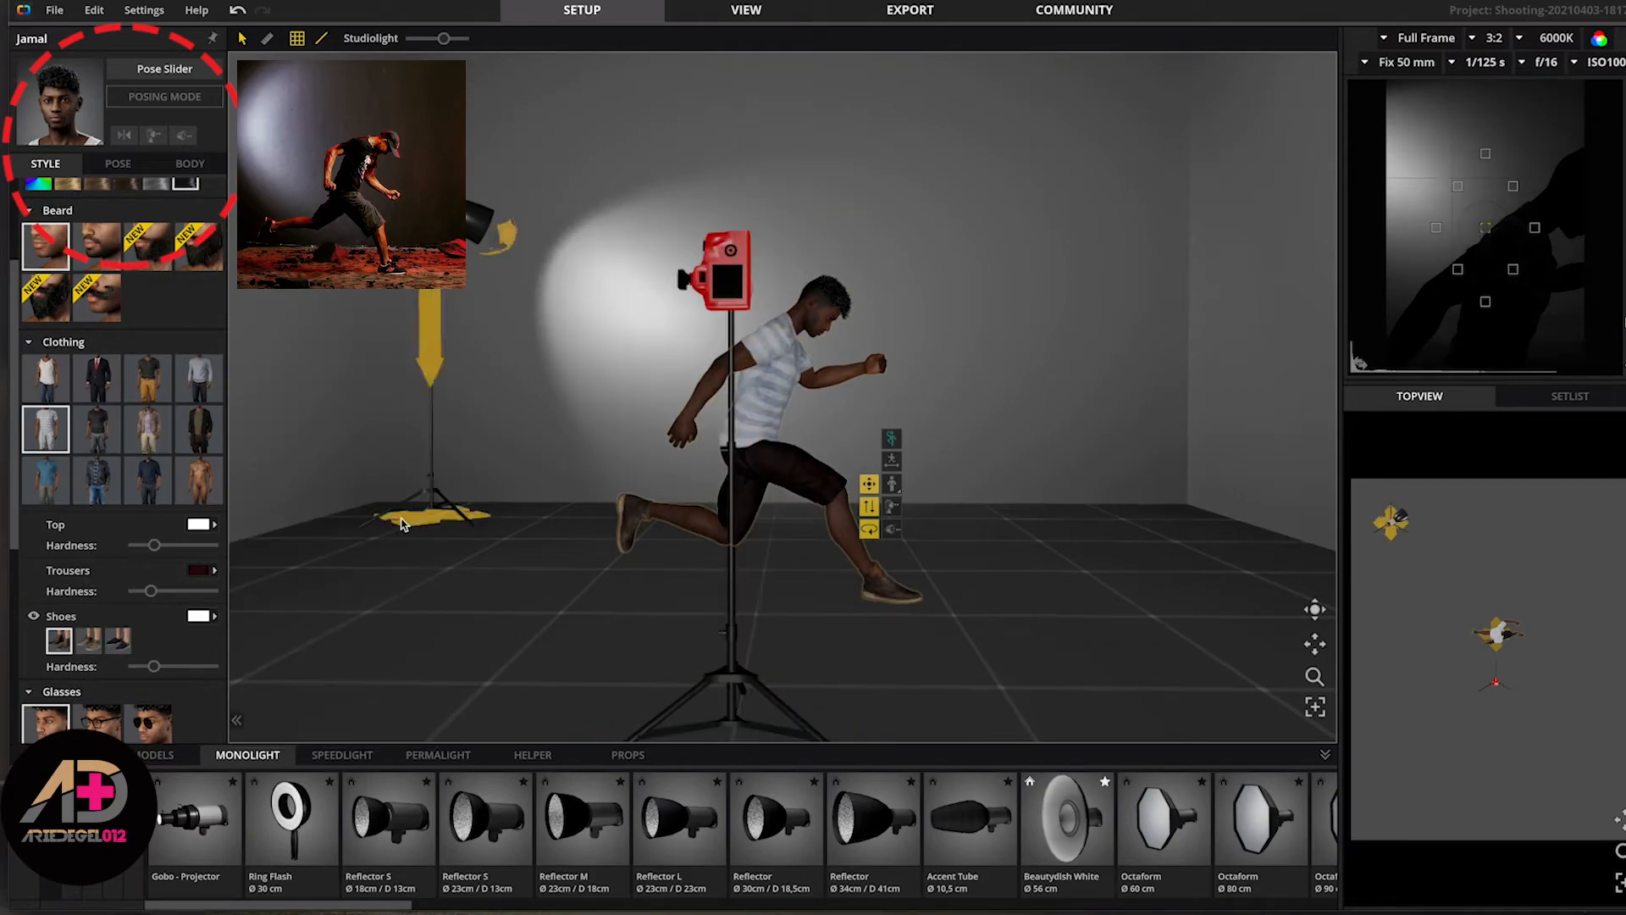
# - Recolour the model's top and shoes to black
pyautogui.click(199, 525)
pyautogui.click(329, 515)
pyautogui.click(341, 684)
pyautogui.click(199, 616)
pyautogui.click(289, 611)
pyautogui.click(341, 776)
# - Move the model back toward the rear wall so the whole body fits in the camera frame
pyautogui.moveTo(1315, 611); pyautogui.dragTo(1325, 619)
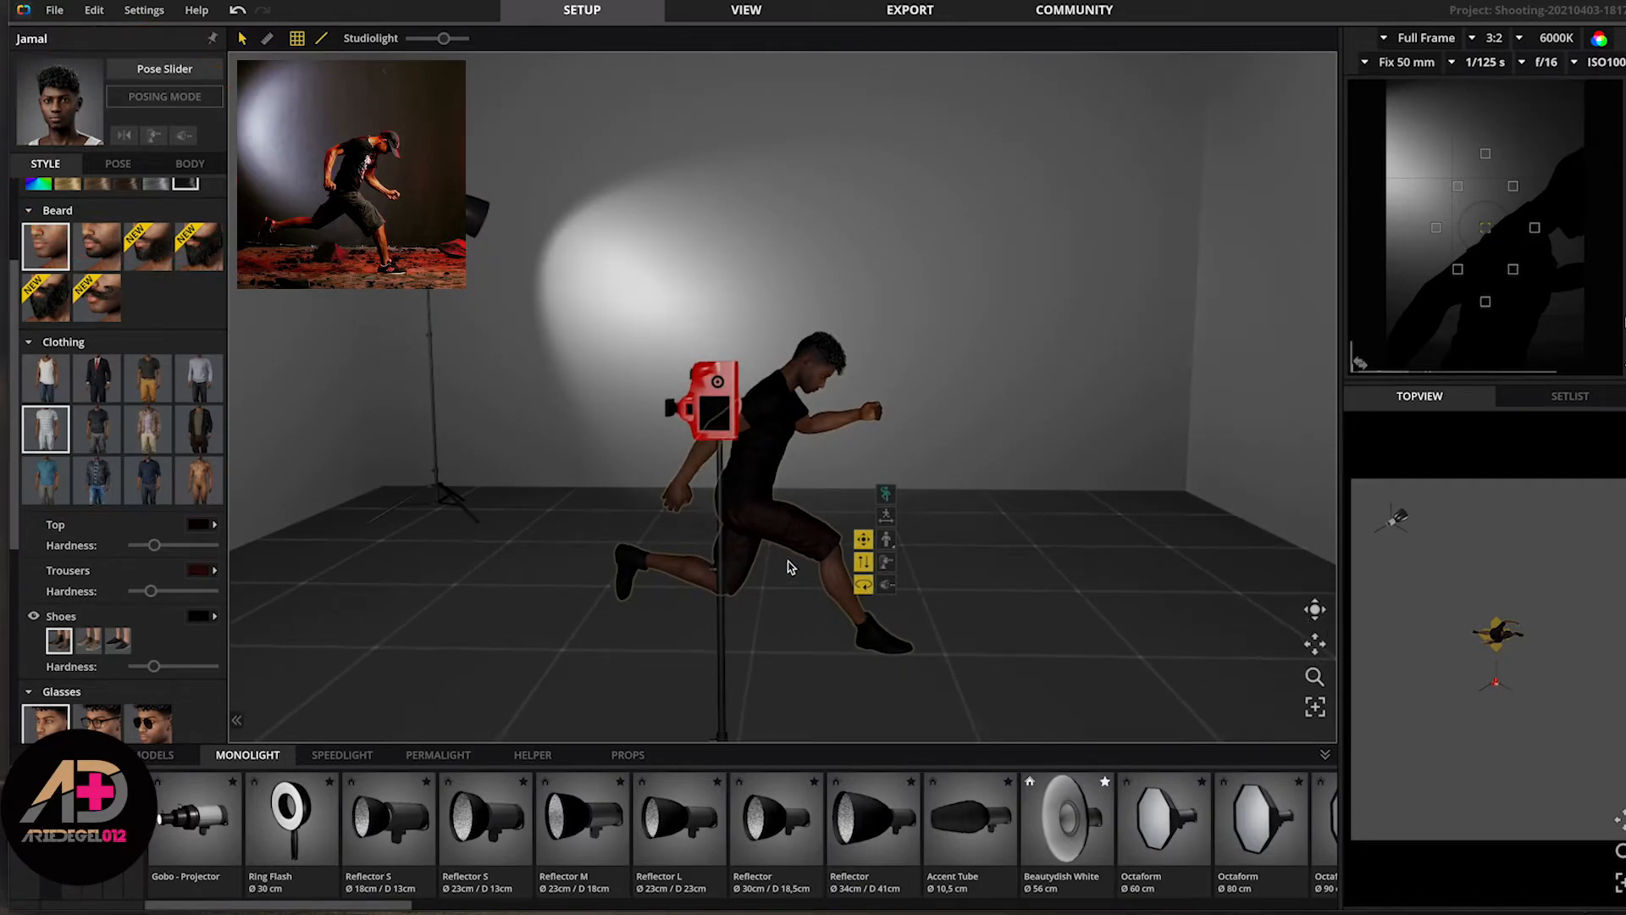
pyautogui.click(761, 537)
pyautogui.click(762, 537)
pyautogui.click(774, 495)
pyautogui.click(773, 505)
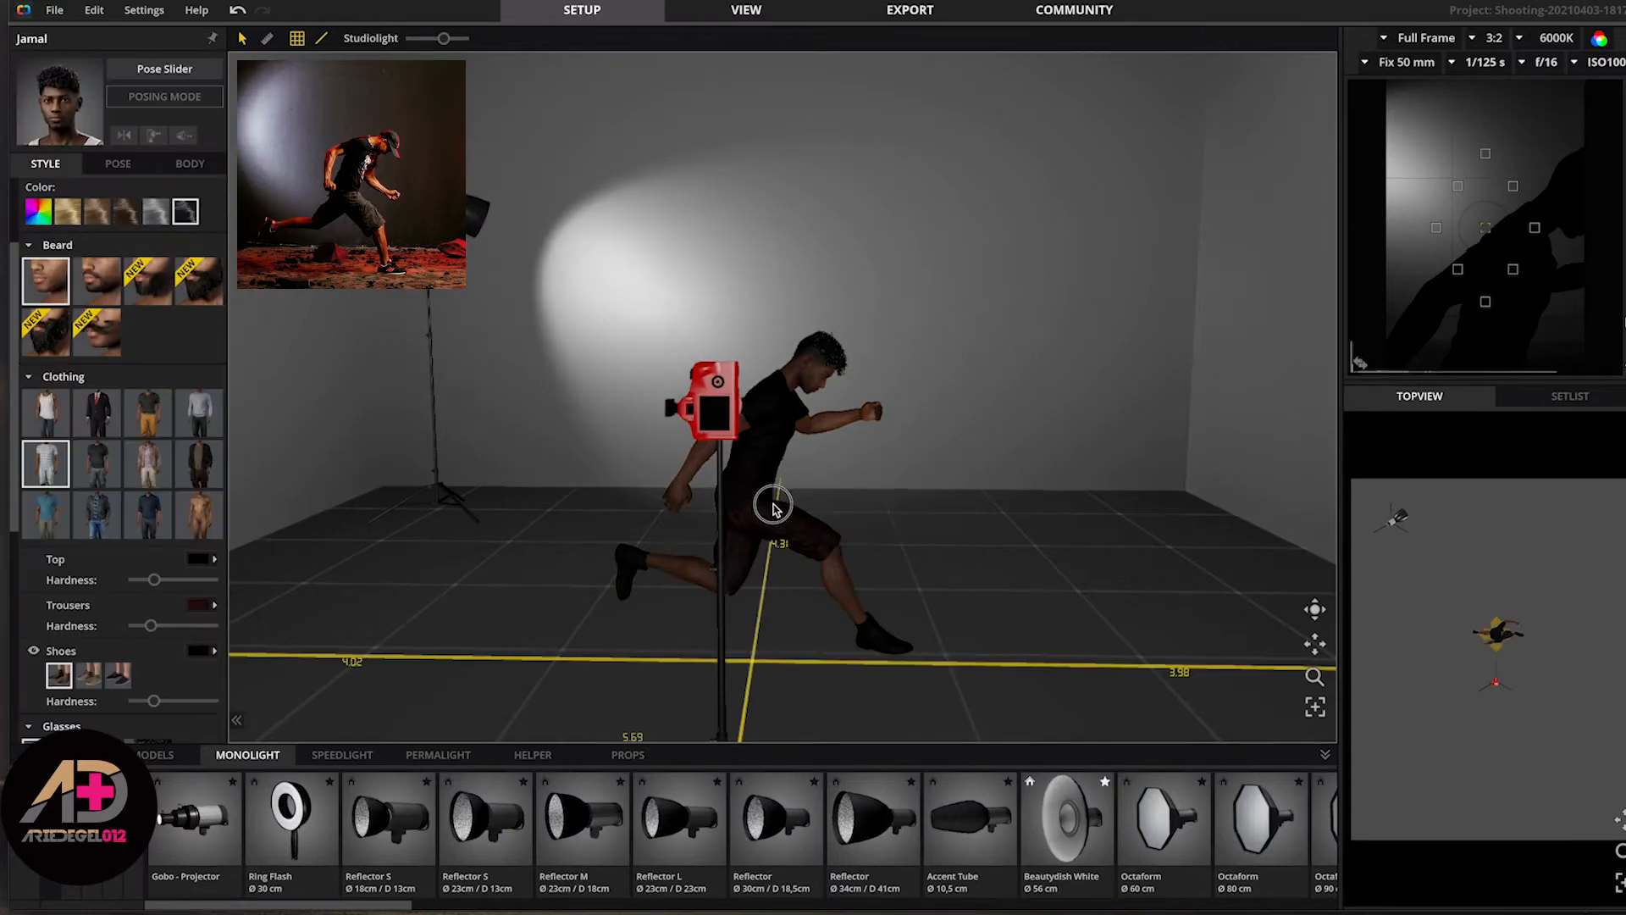
pyautogui.moveTo(774, 506); pyautogui.dragTo(779, 444)
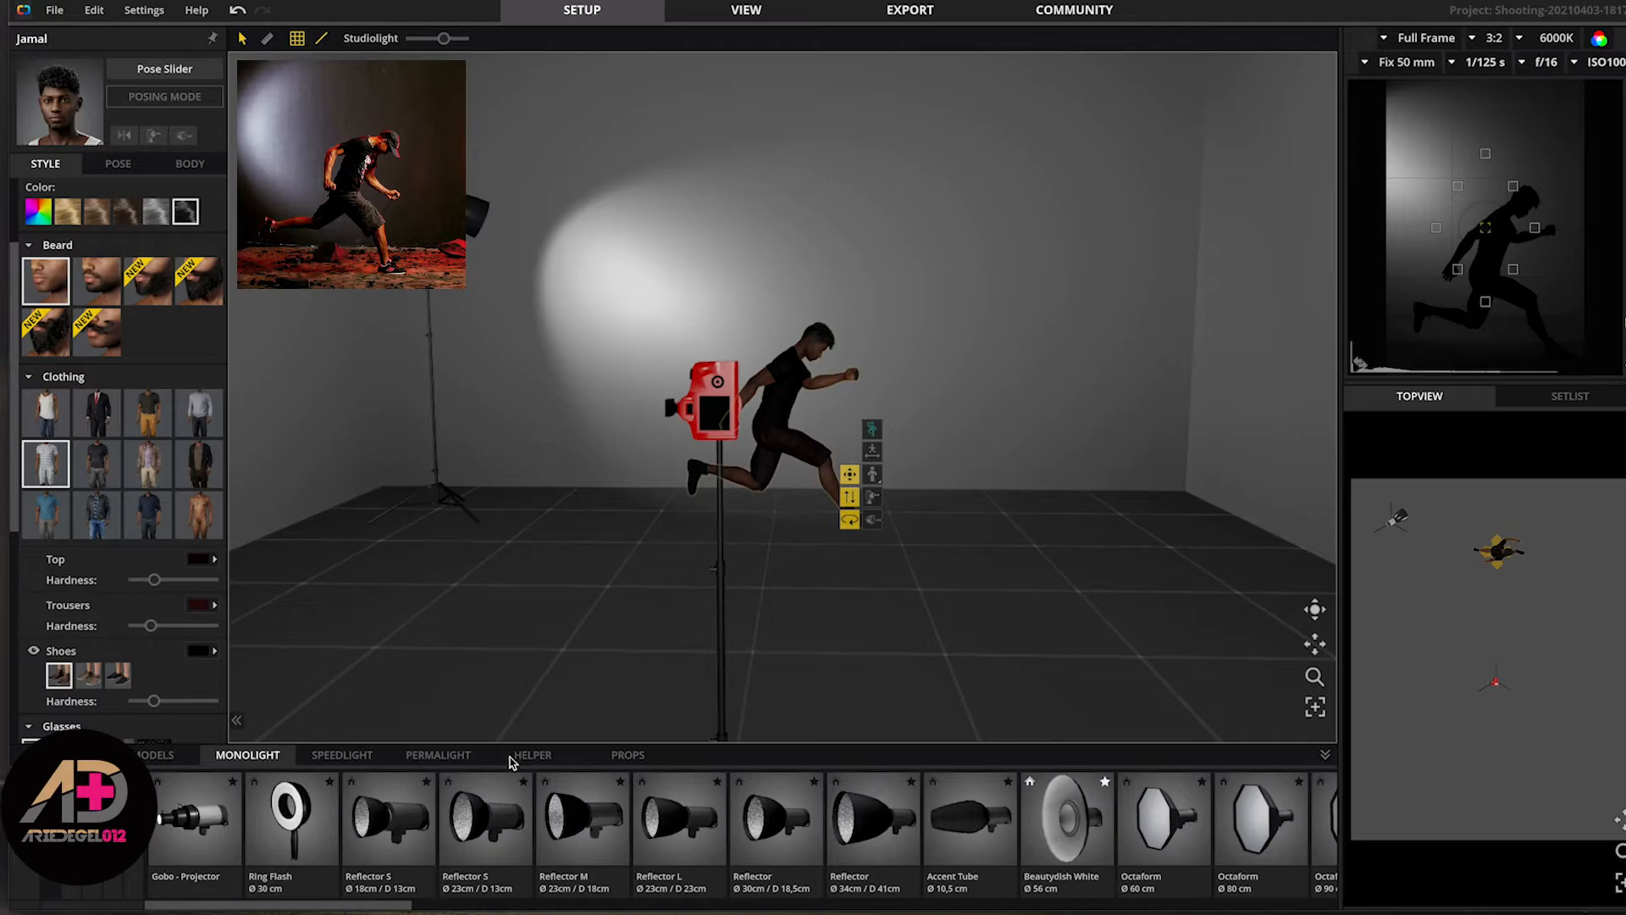
# - Add a 30 x 120 cm Striplight to the set behind the running model's back, facing him
pyautogui.click(265, 756)
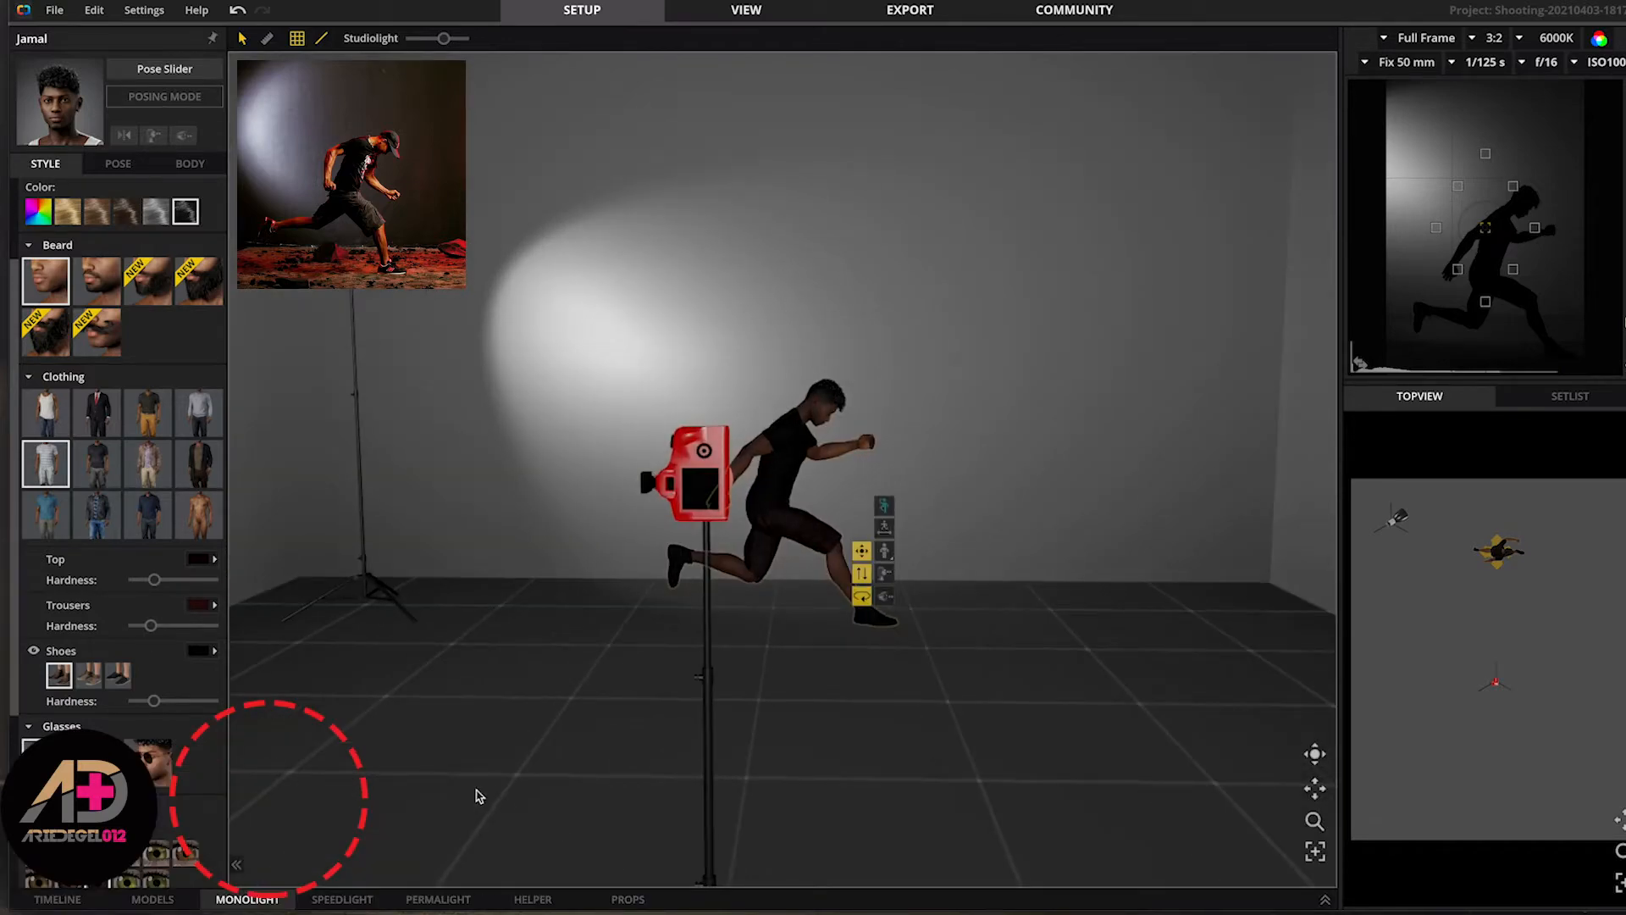
pyautogui.click(269, 899)
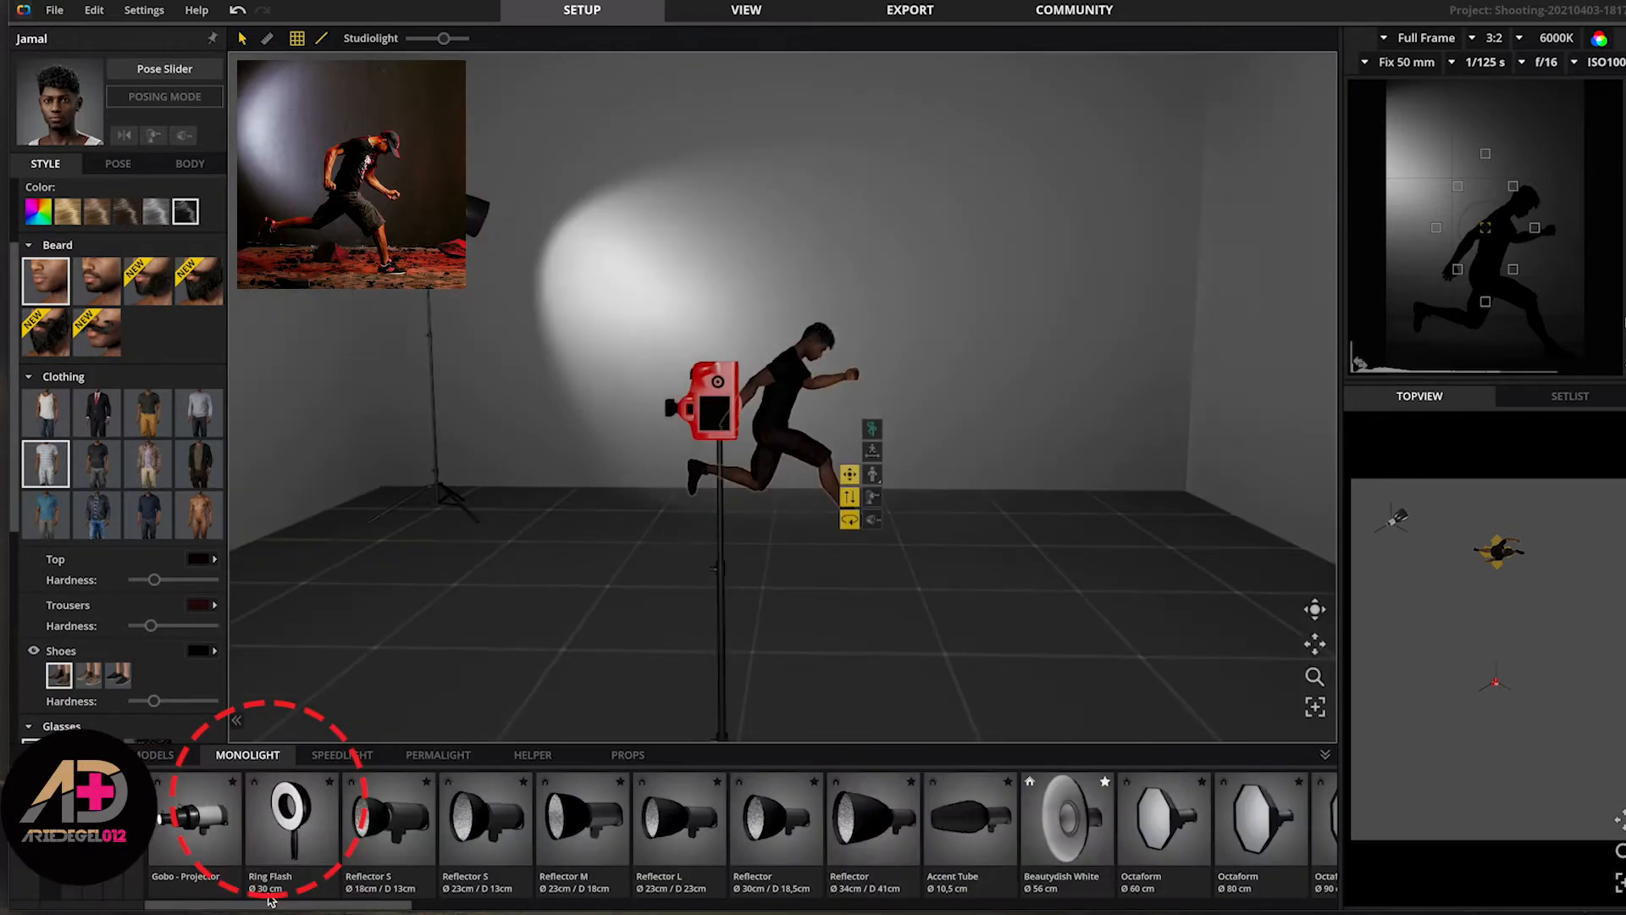
pyautogui.hscroll(3, 606, 842)
pyautogui.hscroll(10, 606, 841)
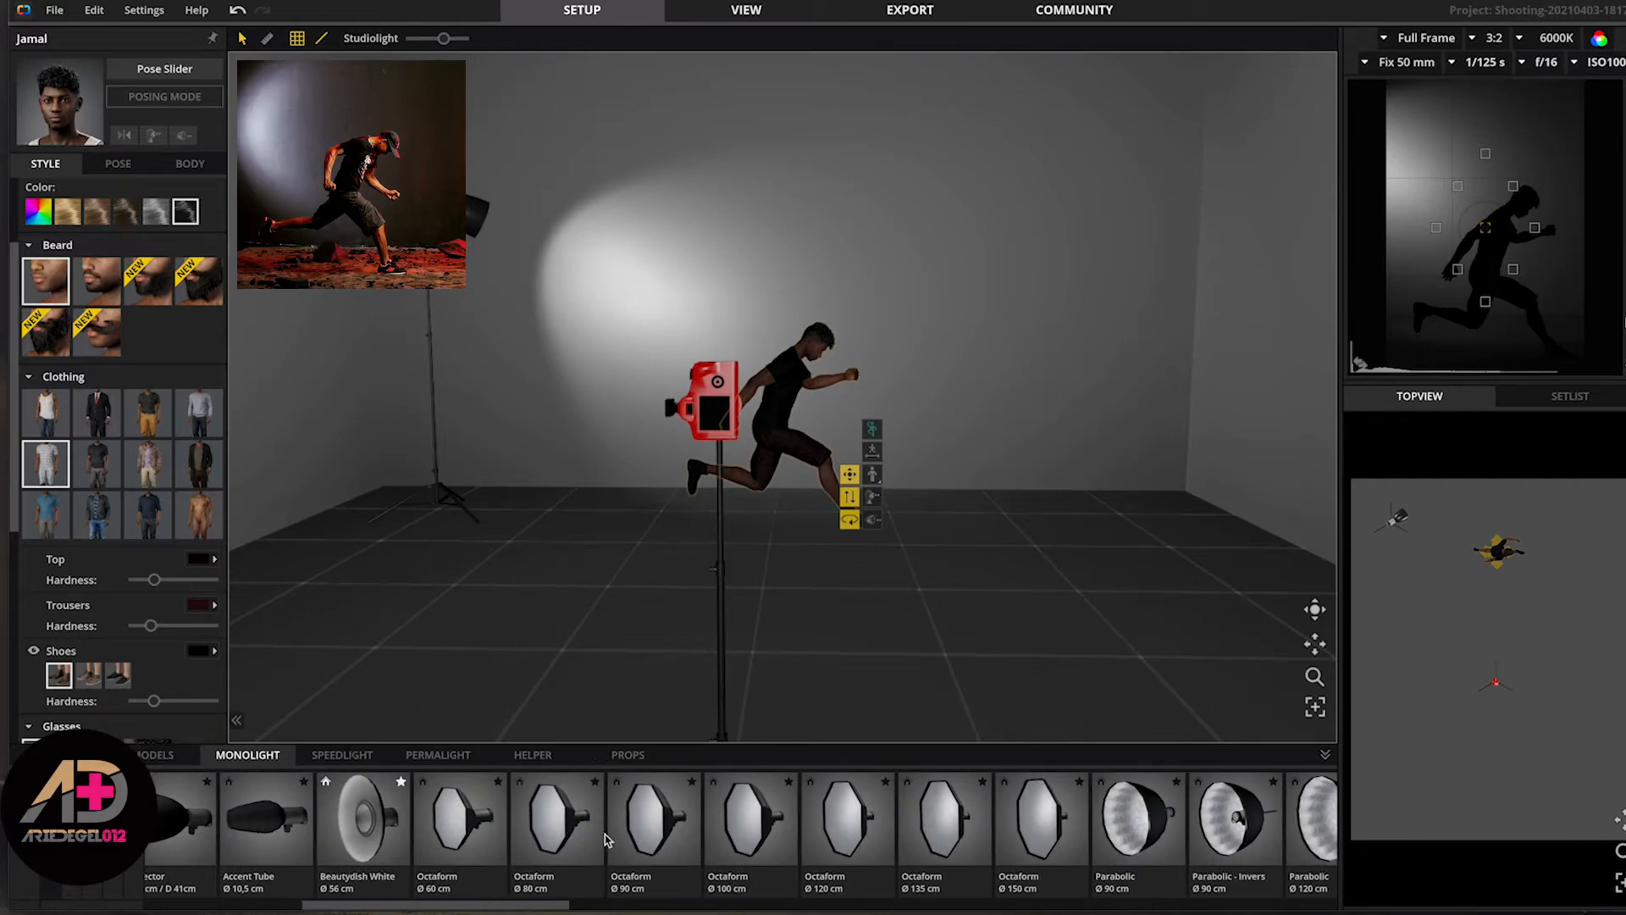
pyautogui.hscroll(5, 605, 841)
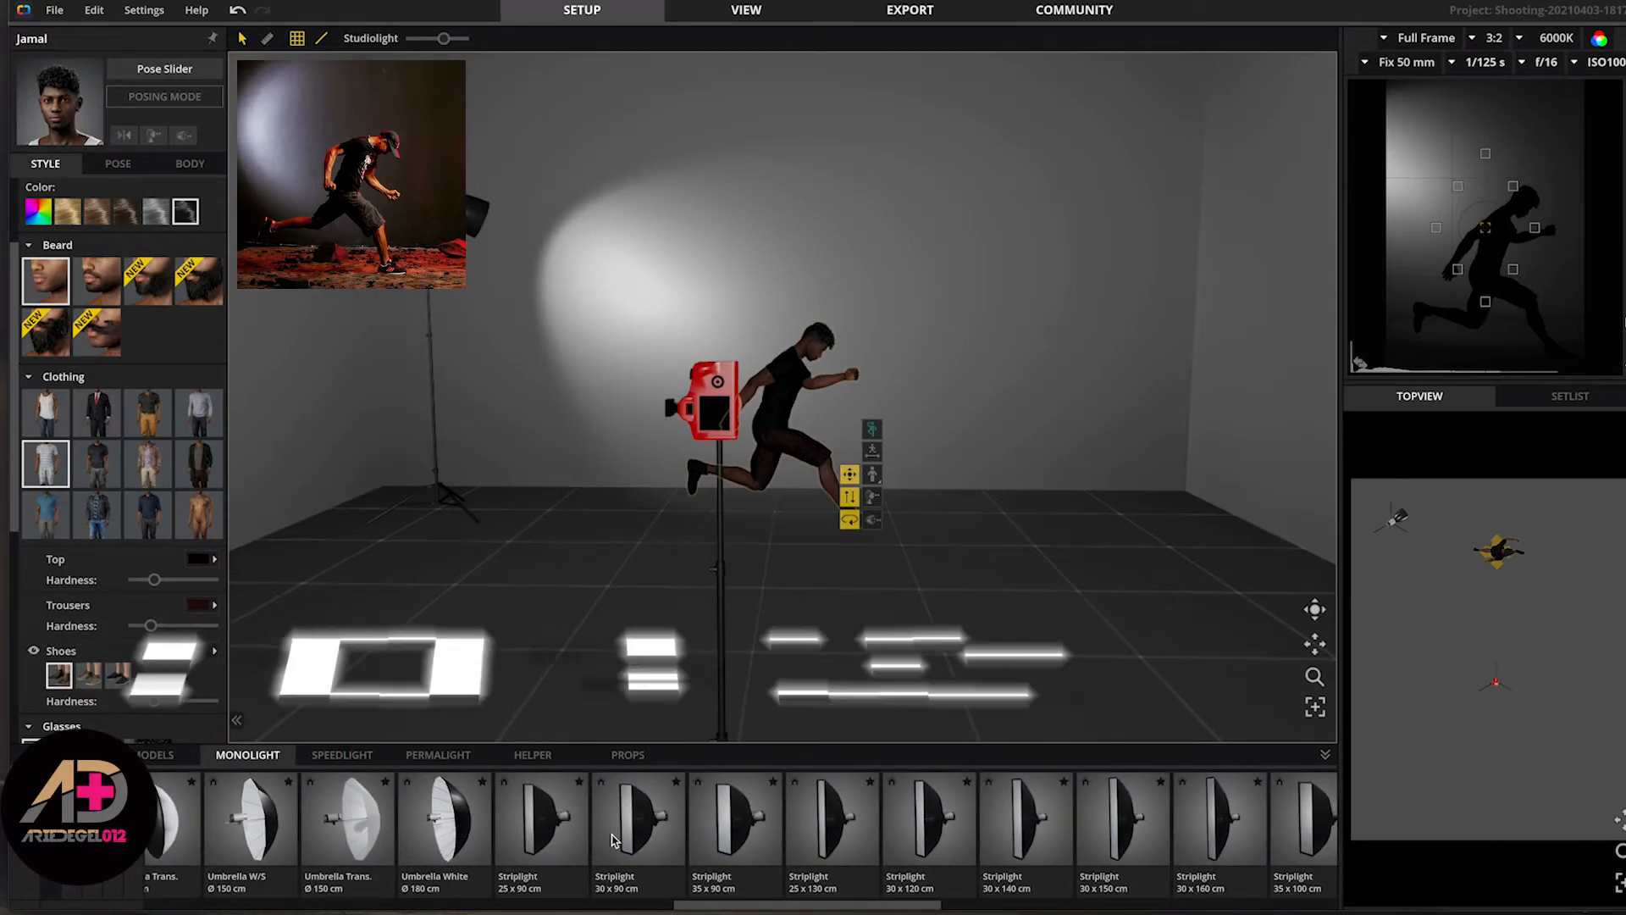
pyautogui.click(925, 847)
pyautogui.moveTo(925, 847); pyautogui.dragTo(500, 543)
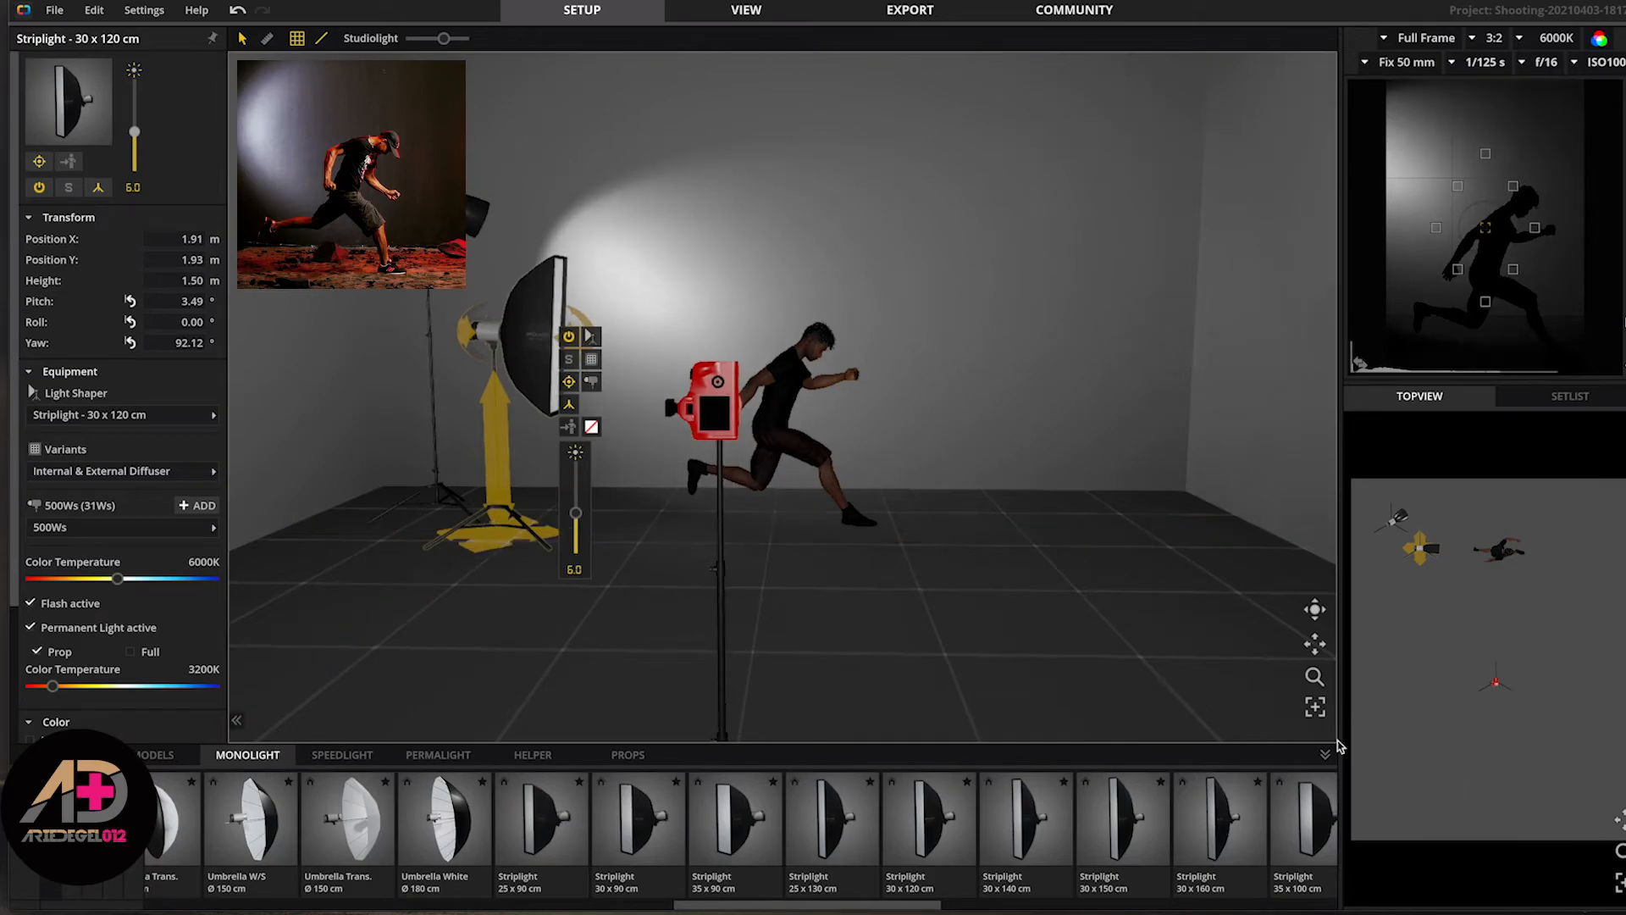
# - Raise the striplight to a height of 1.94 m and inspect its light on the model's arm up close
pyautogui.moveTo(1315, 608); pyautogui.dragTo(1367, 612)
pyautogui.moveTo(496, 471); pyautogui.dragTo(500, 407)
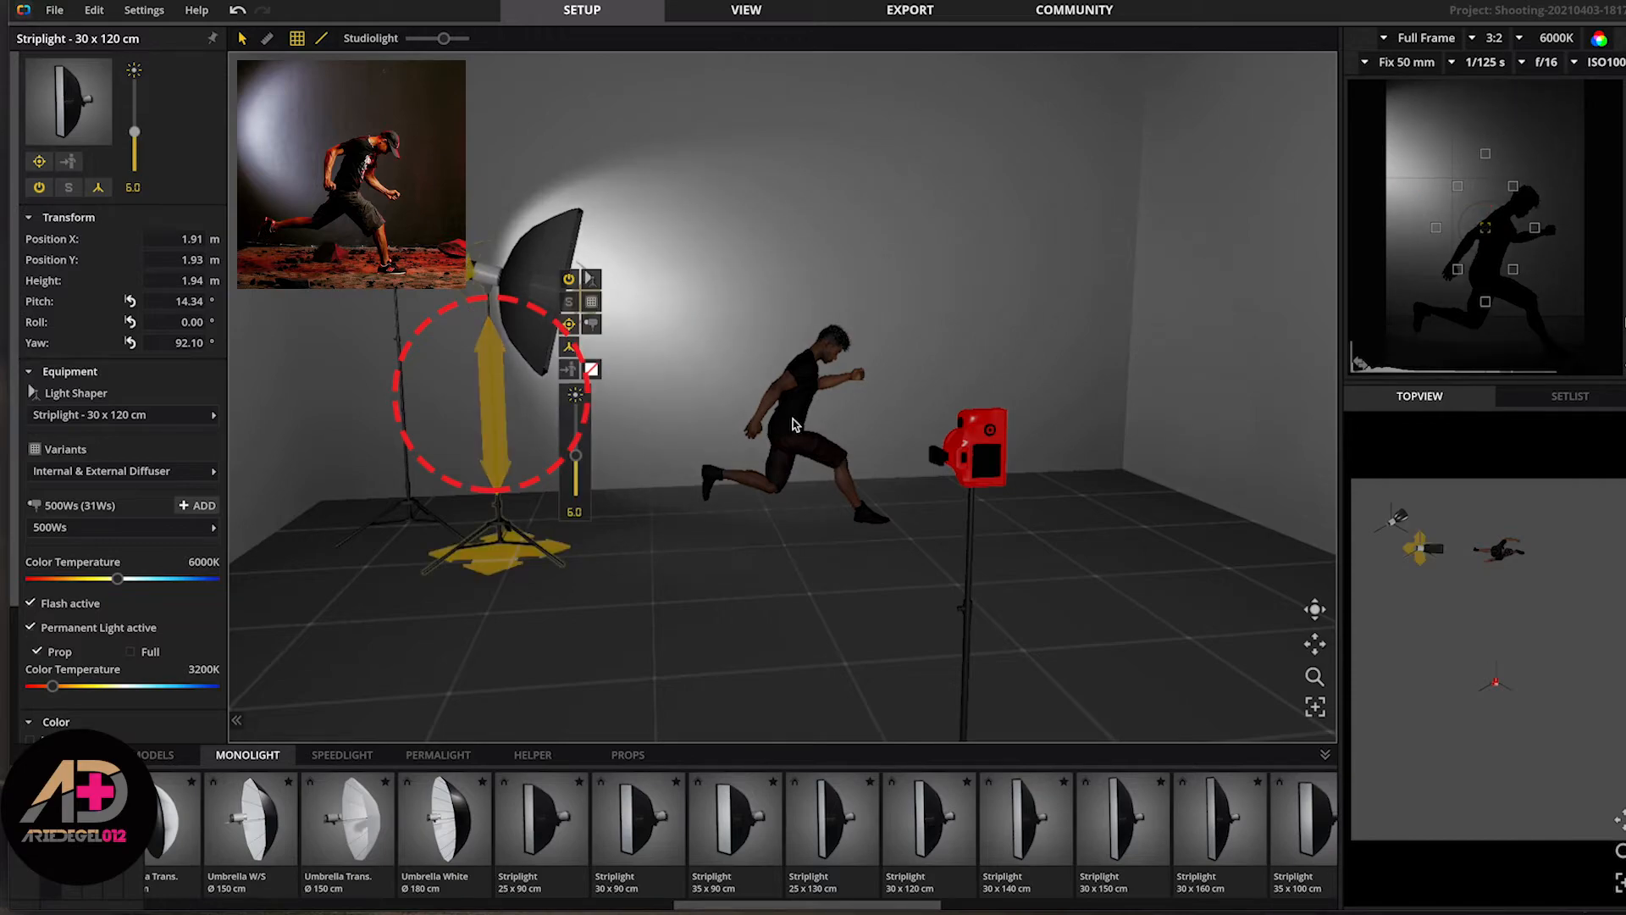
pyautogui.scroll(5, 825, 550)
pyautogui.scroll(-2, 822, 545)
pyautogui.scroll(-3, 822, 546)
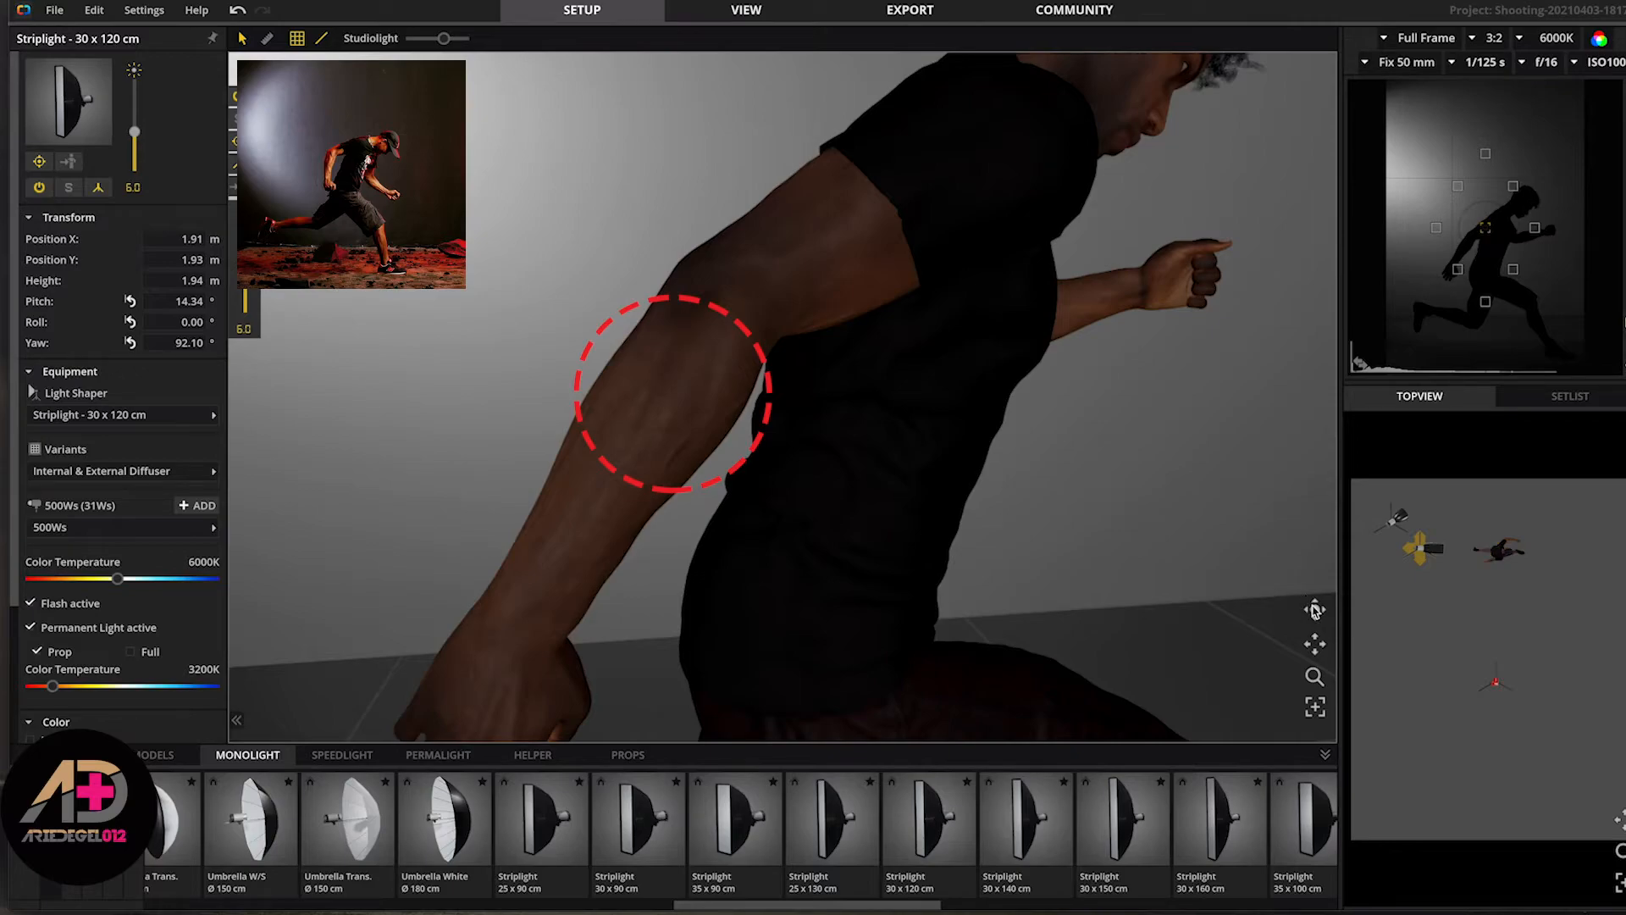
pyautogui.moveTo(1313, 604); pyautogui.dragTo(1313, 591)
pyautogui.scroll(-4, 1152, 550)
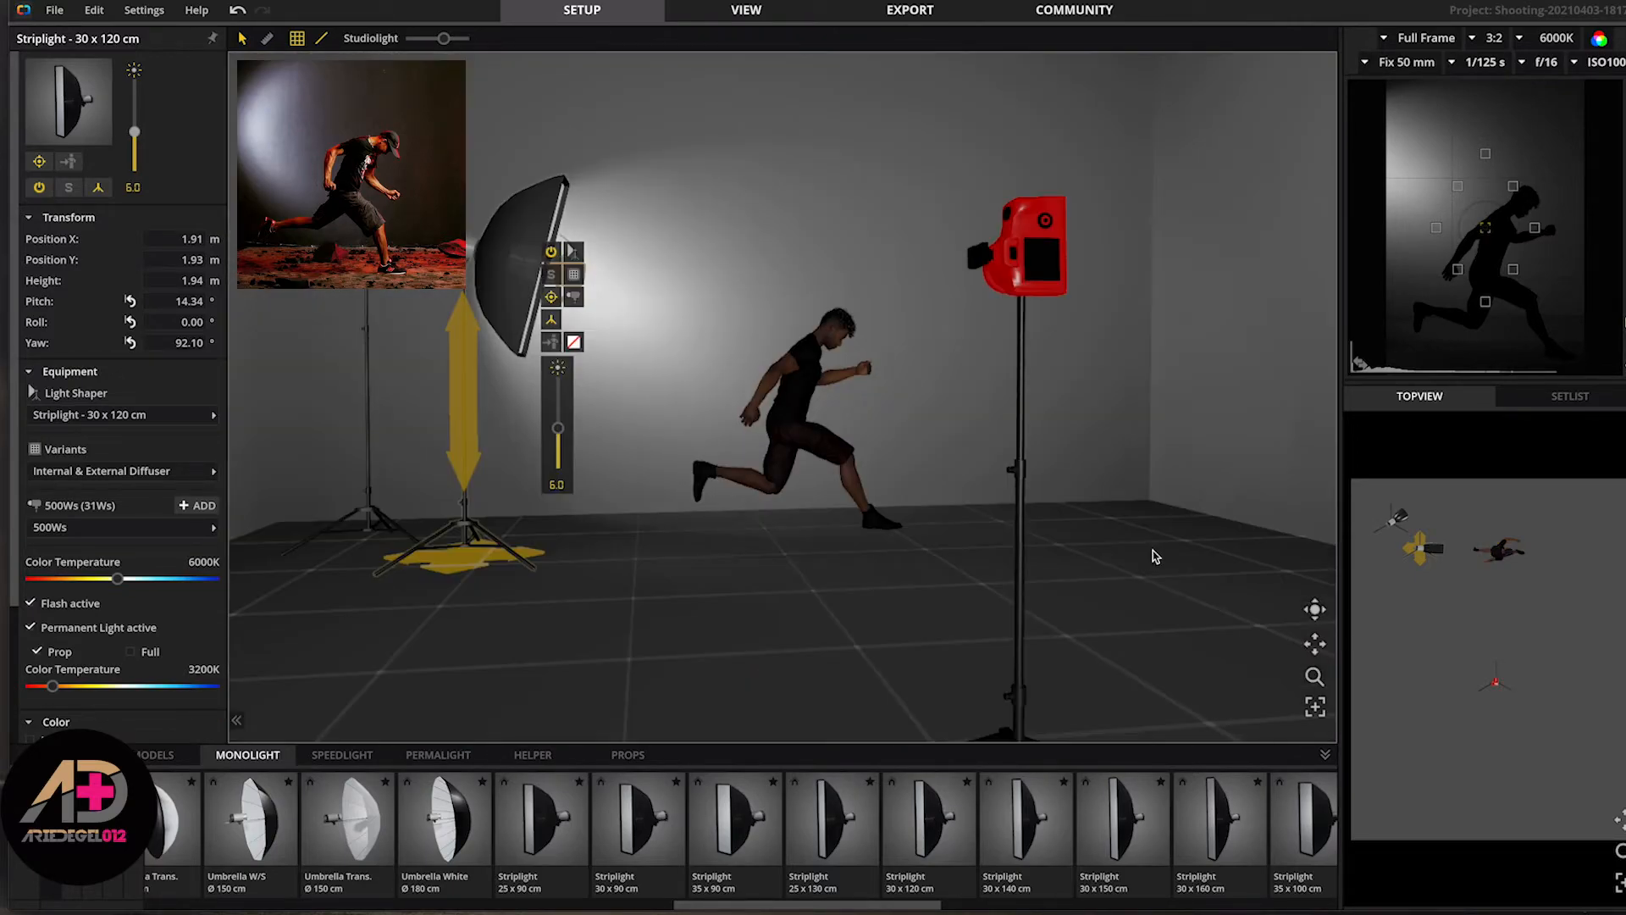
# - Apply the 164 Flame Red colour filter to the striplight
pyautogui.click(574, 342)
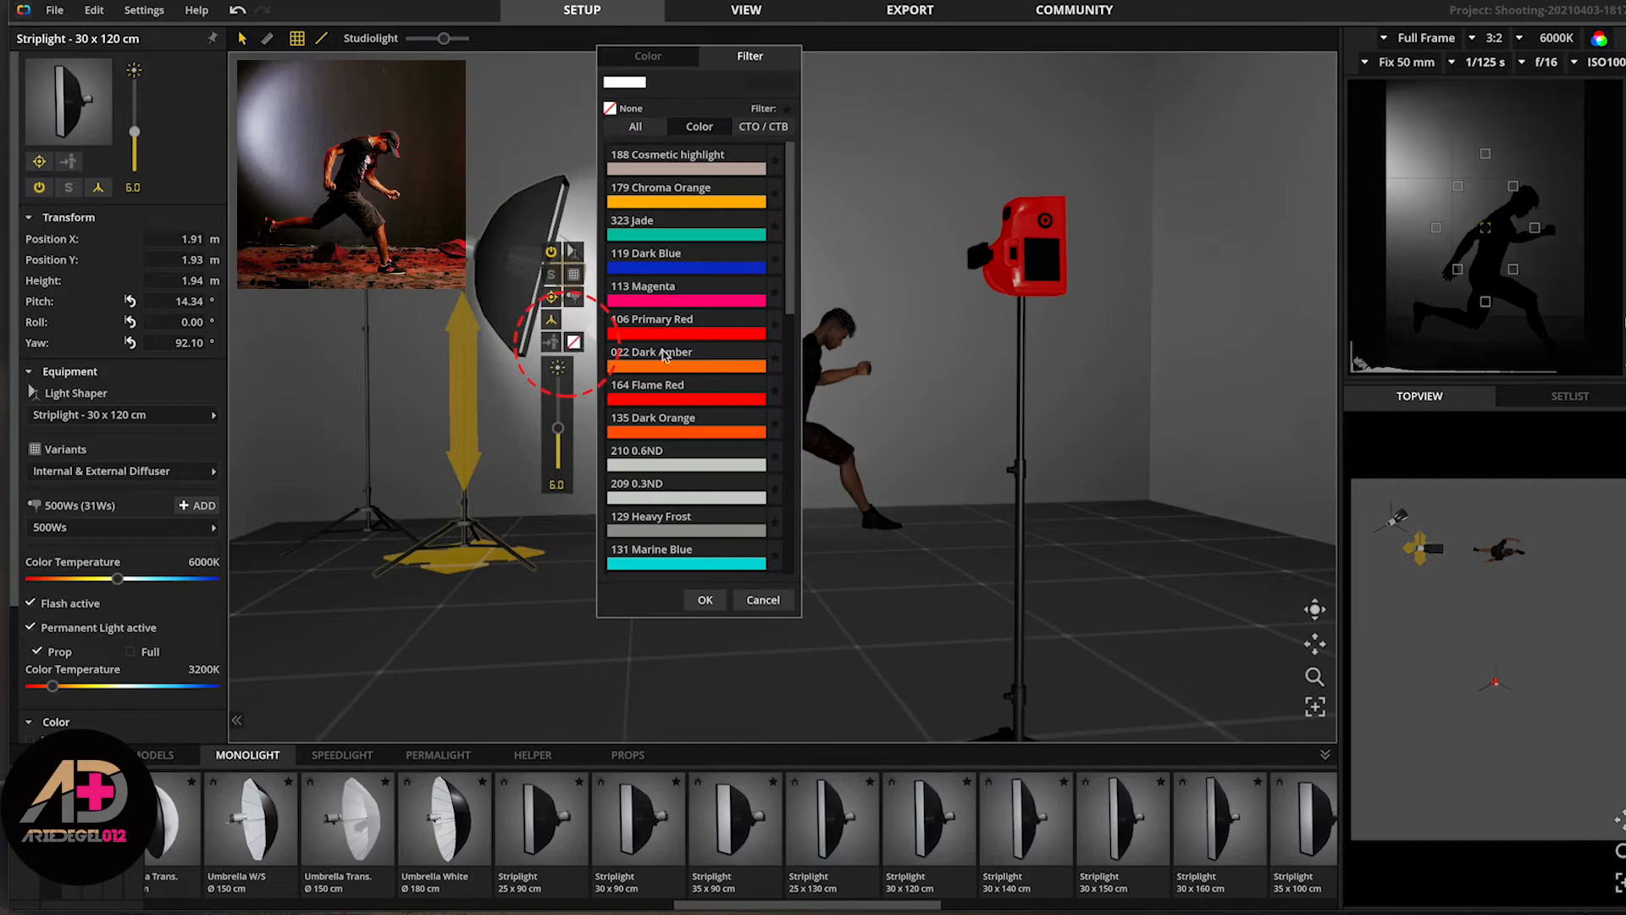
pyautogui.click(672, 401)
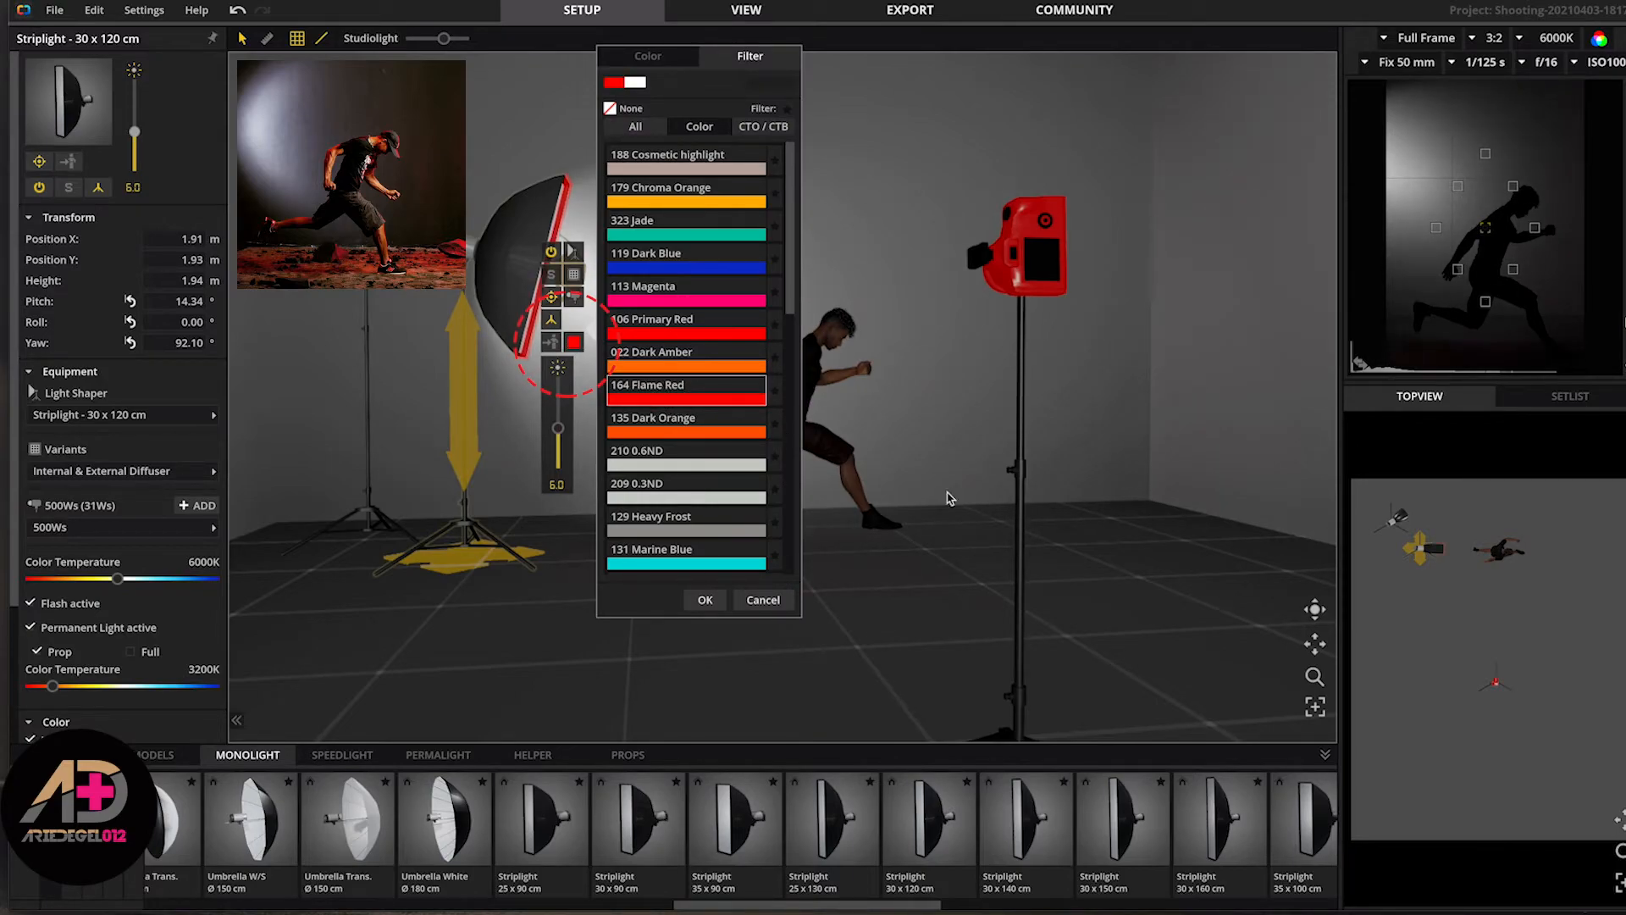
pyautogui.click(1103, 530)
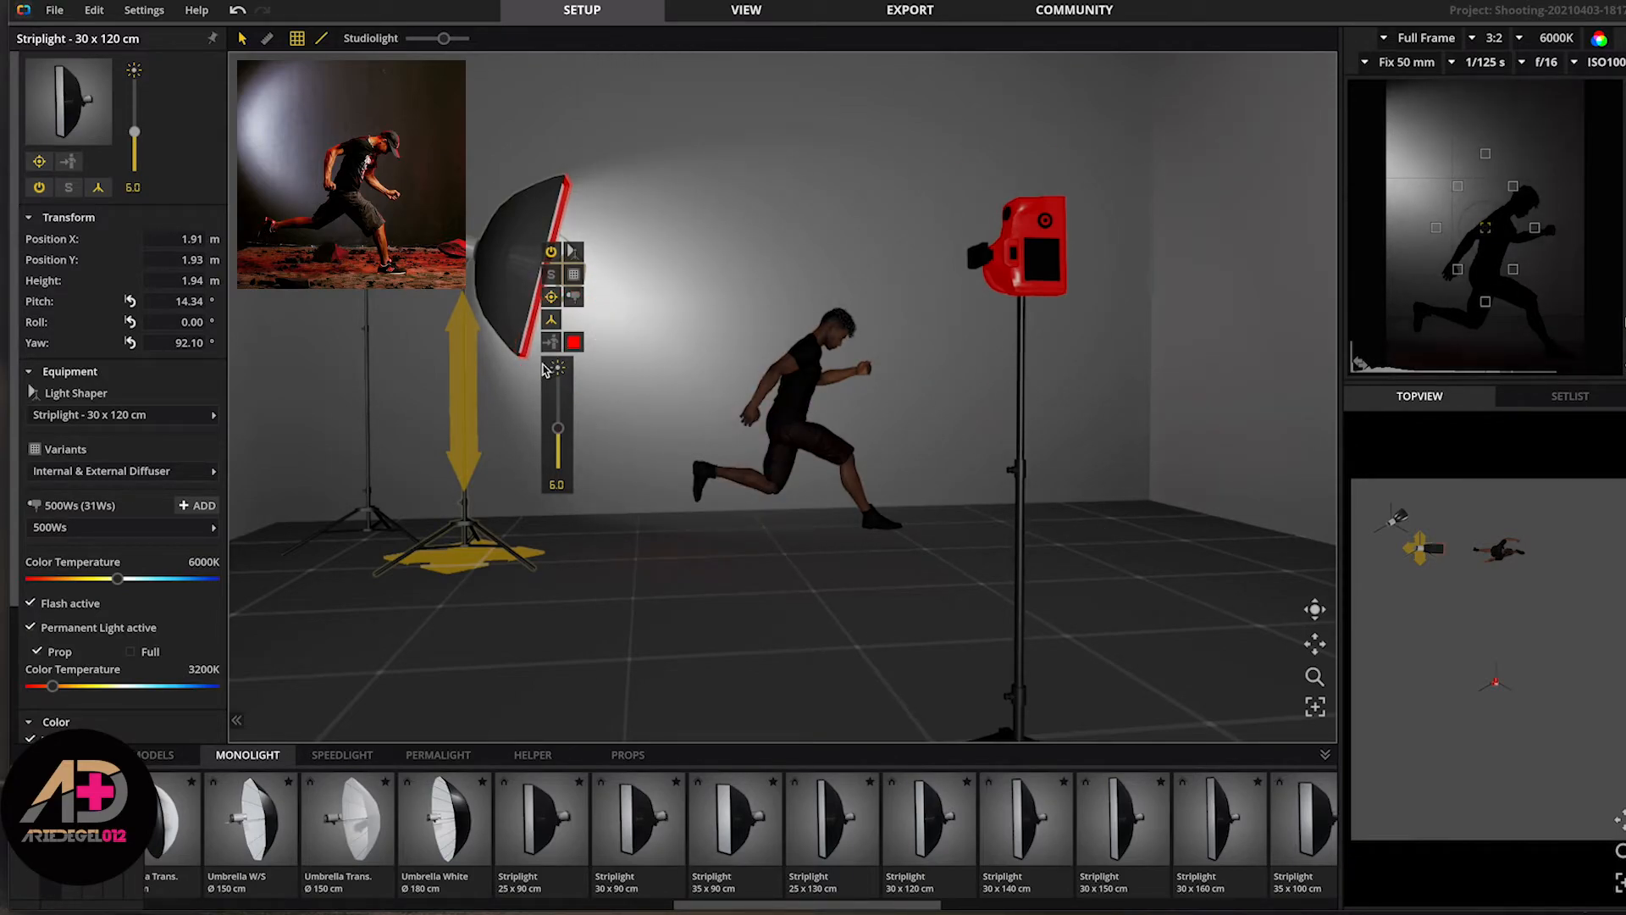
# - Fit the striplight with a 3200 WS flash head and set its power to 7.6
pyautogui.moveTo(559, 432); pyautogui.dragTo(561, 384)
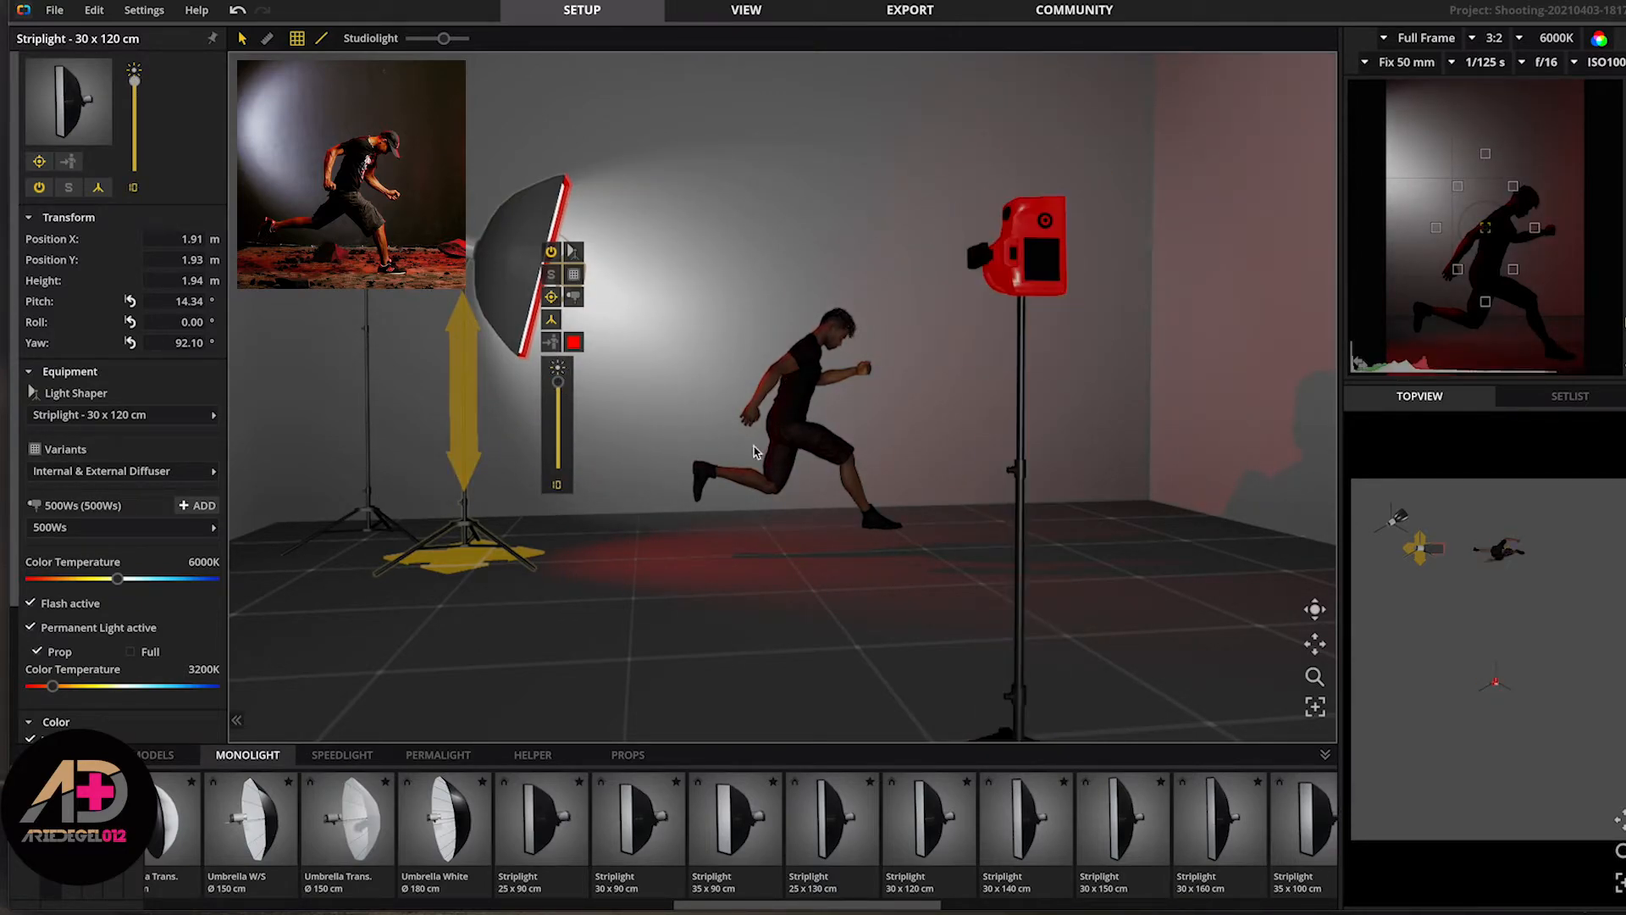
pyautogui.moveTo(753, 467); pyautogui.dragTo(725, 483)
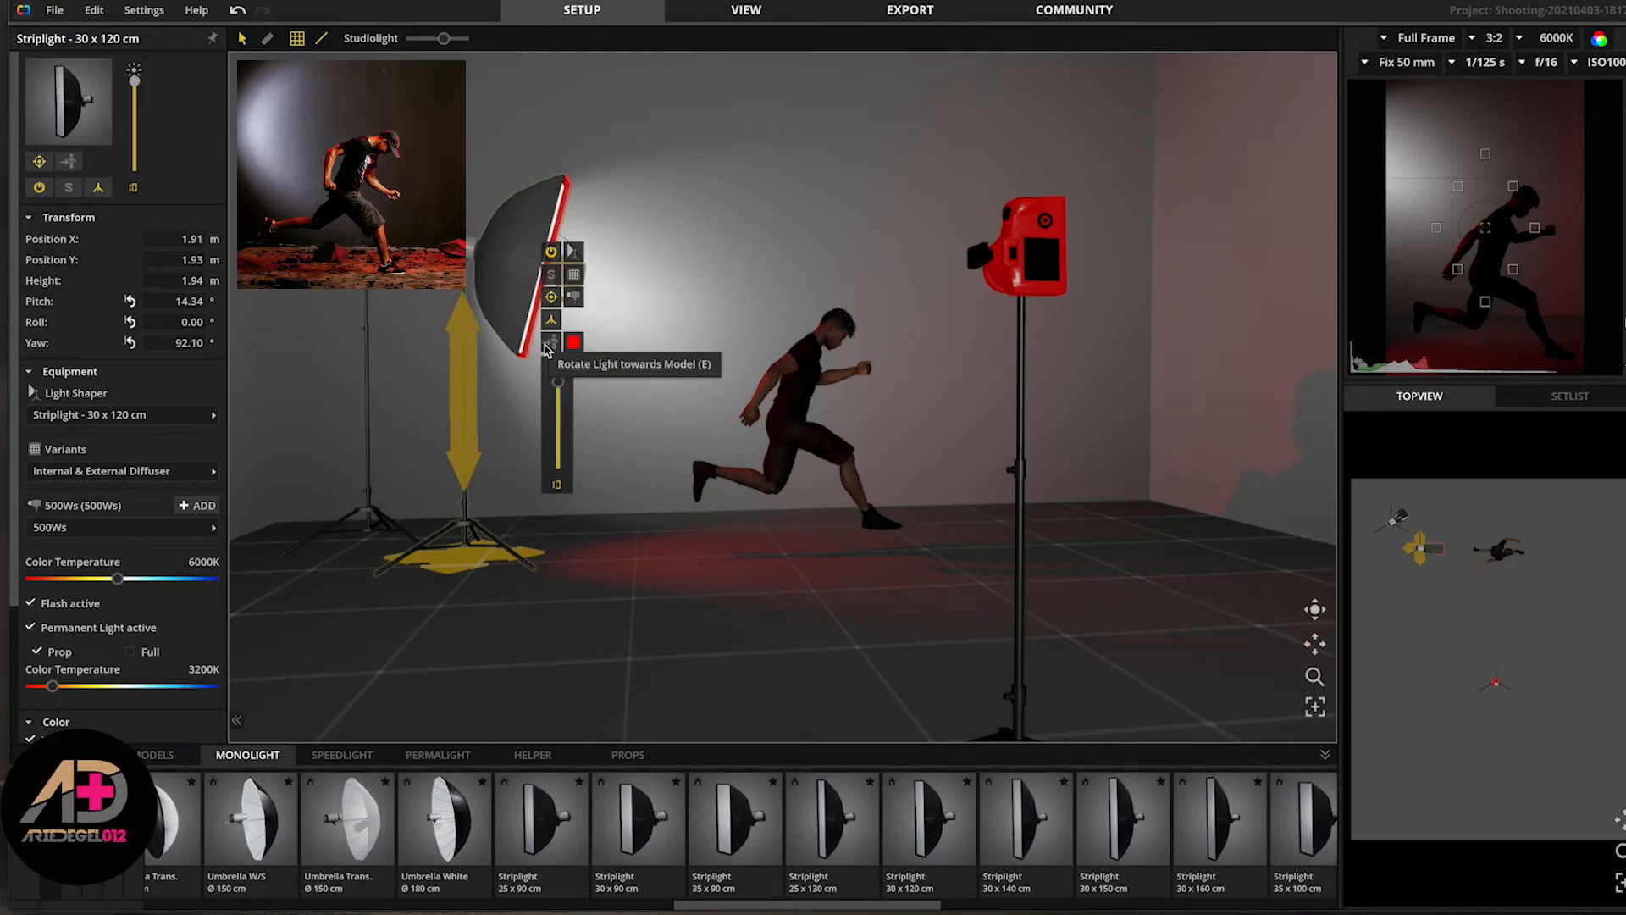
pyautogui.click(574, 298)
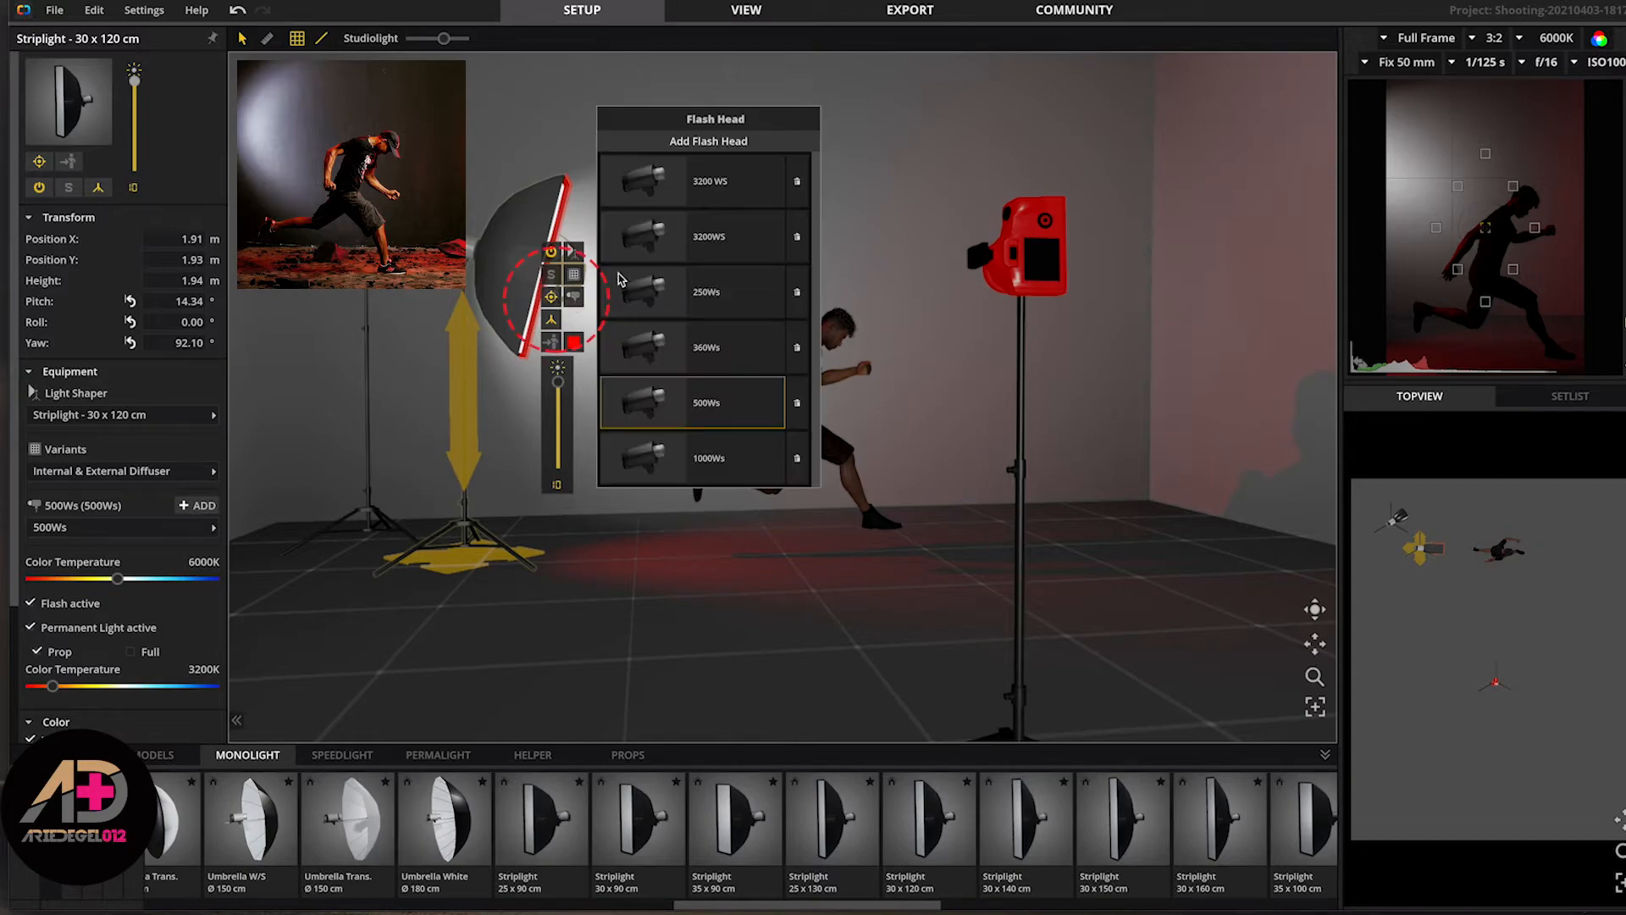
pyautogui.click(711, 183)
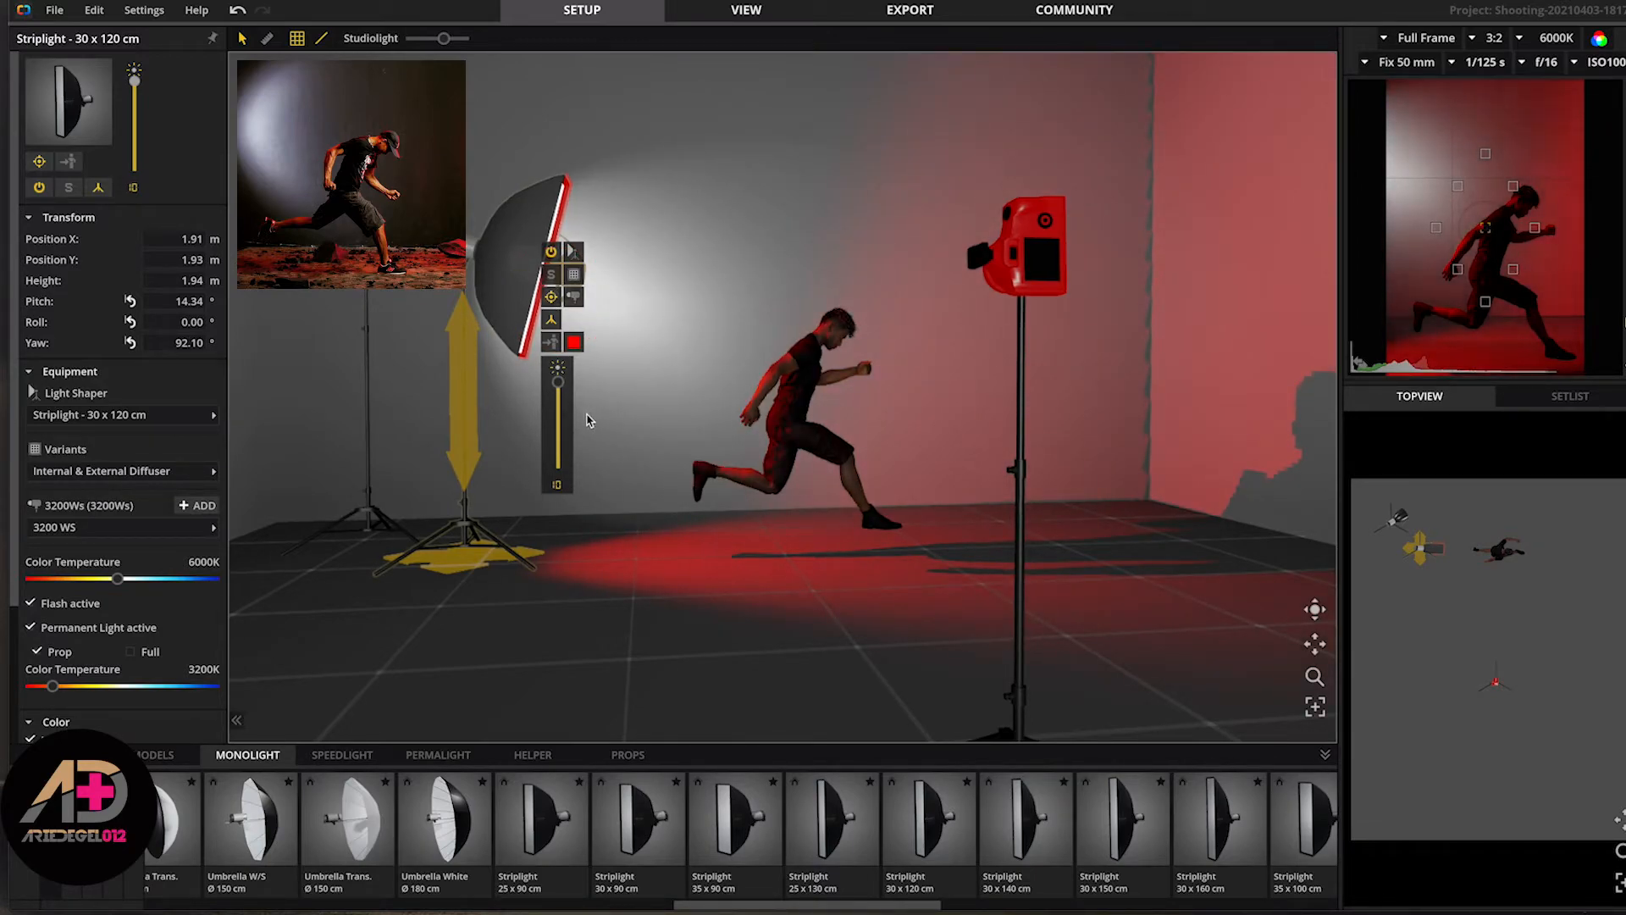
pyautogui.moveTo(557, 382); pyautogui.dragTo(557, 450)
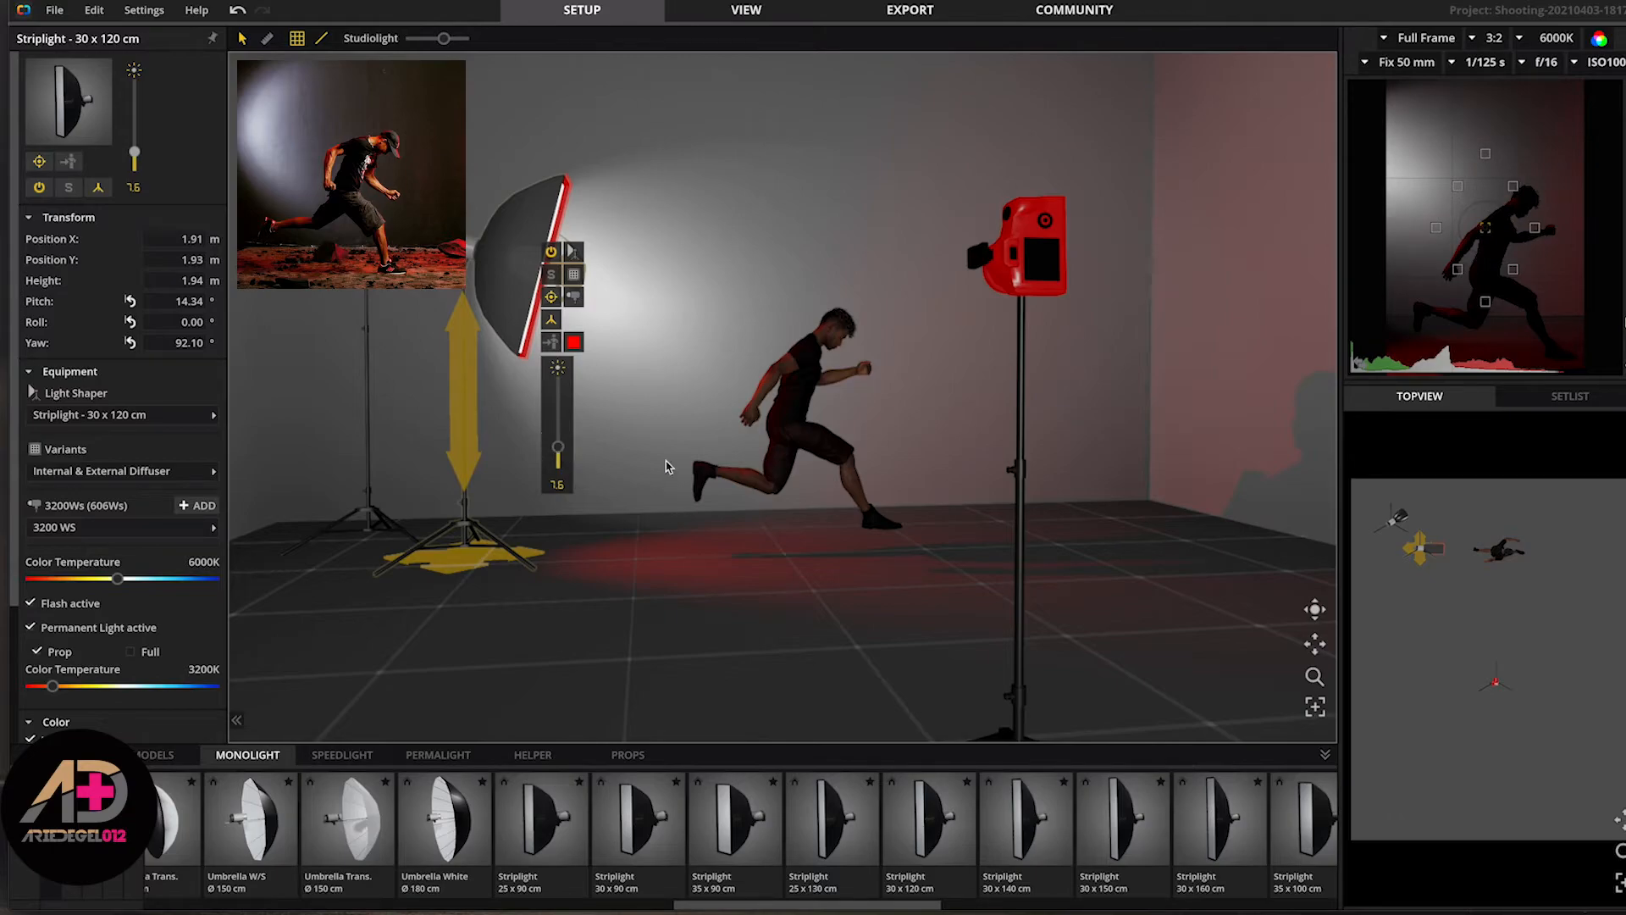
pyautogui.moveTo(1316, 614); pyautogui.dragTo(1254, 610)
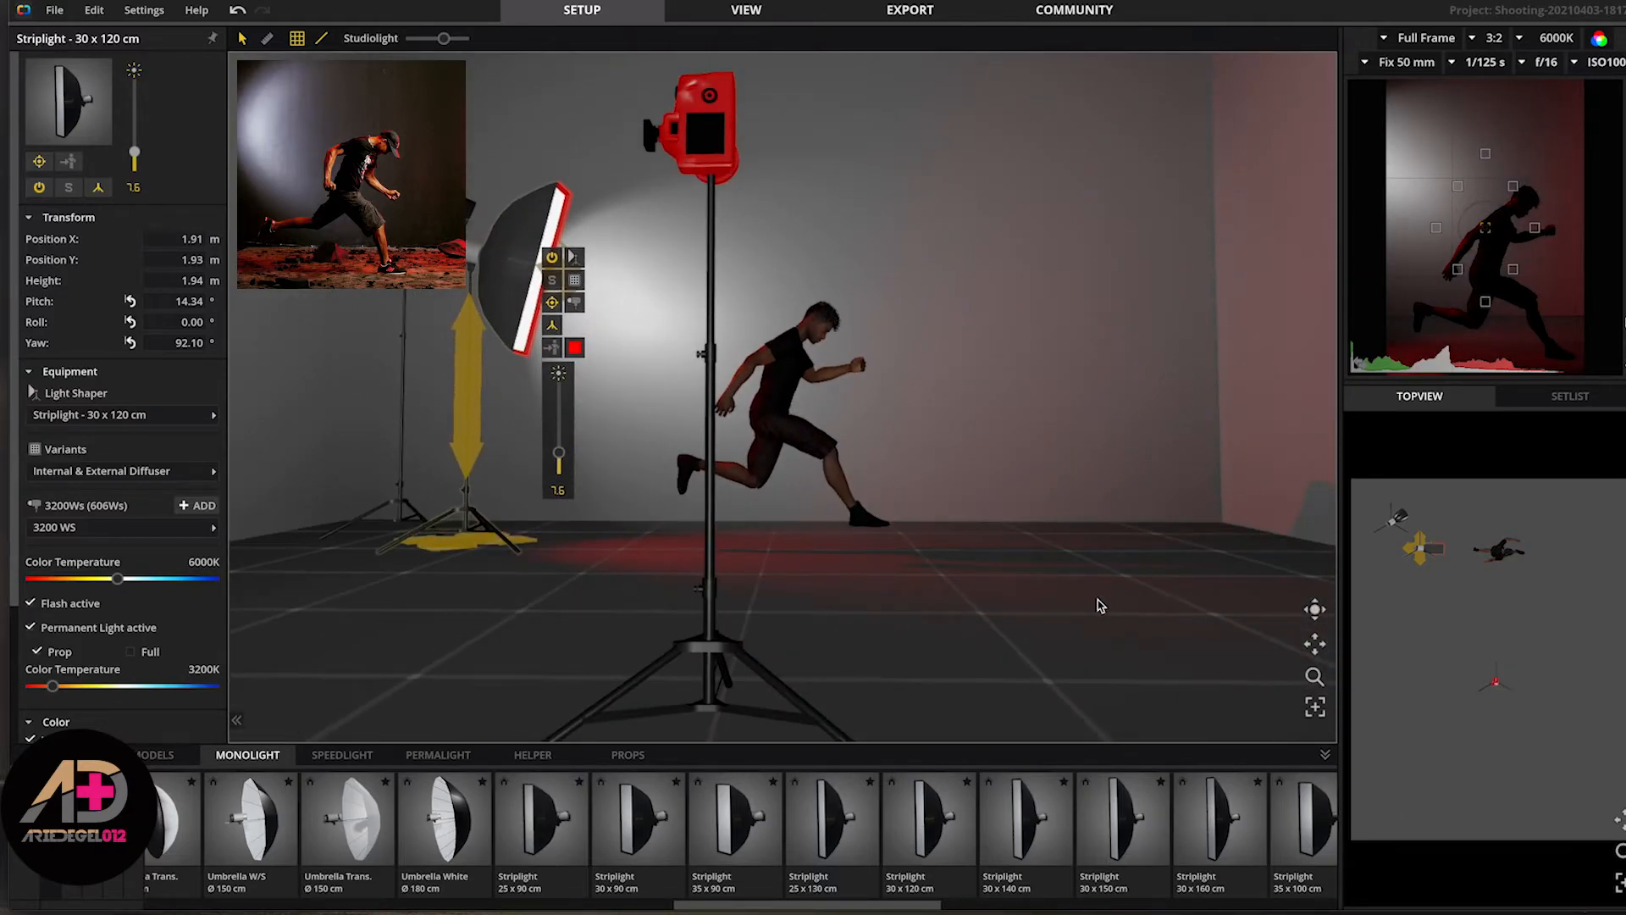
pyautogui.scroll(-5, 1100, 604)
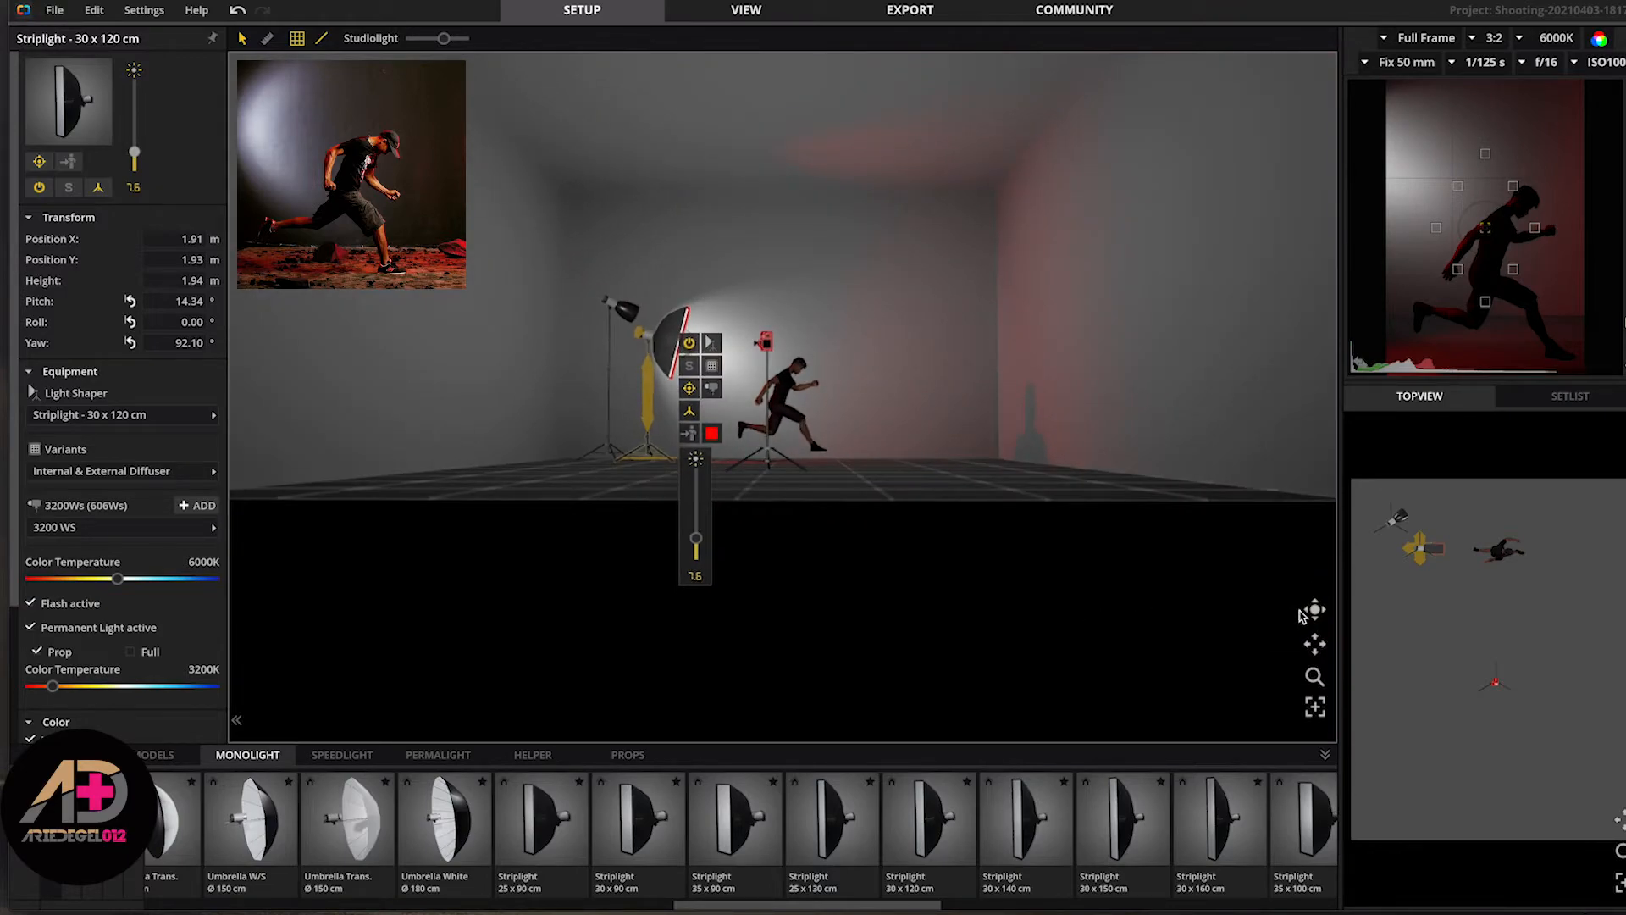
# - Add a second 30 x 120 cm Striplight in front of the running model, facing him, and raise it to 1.90 m
pyautogui.scroll(3, 1089, 559)
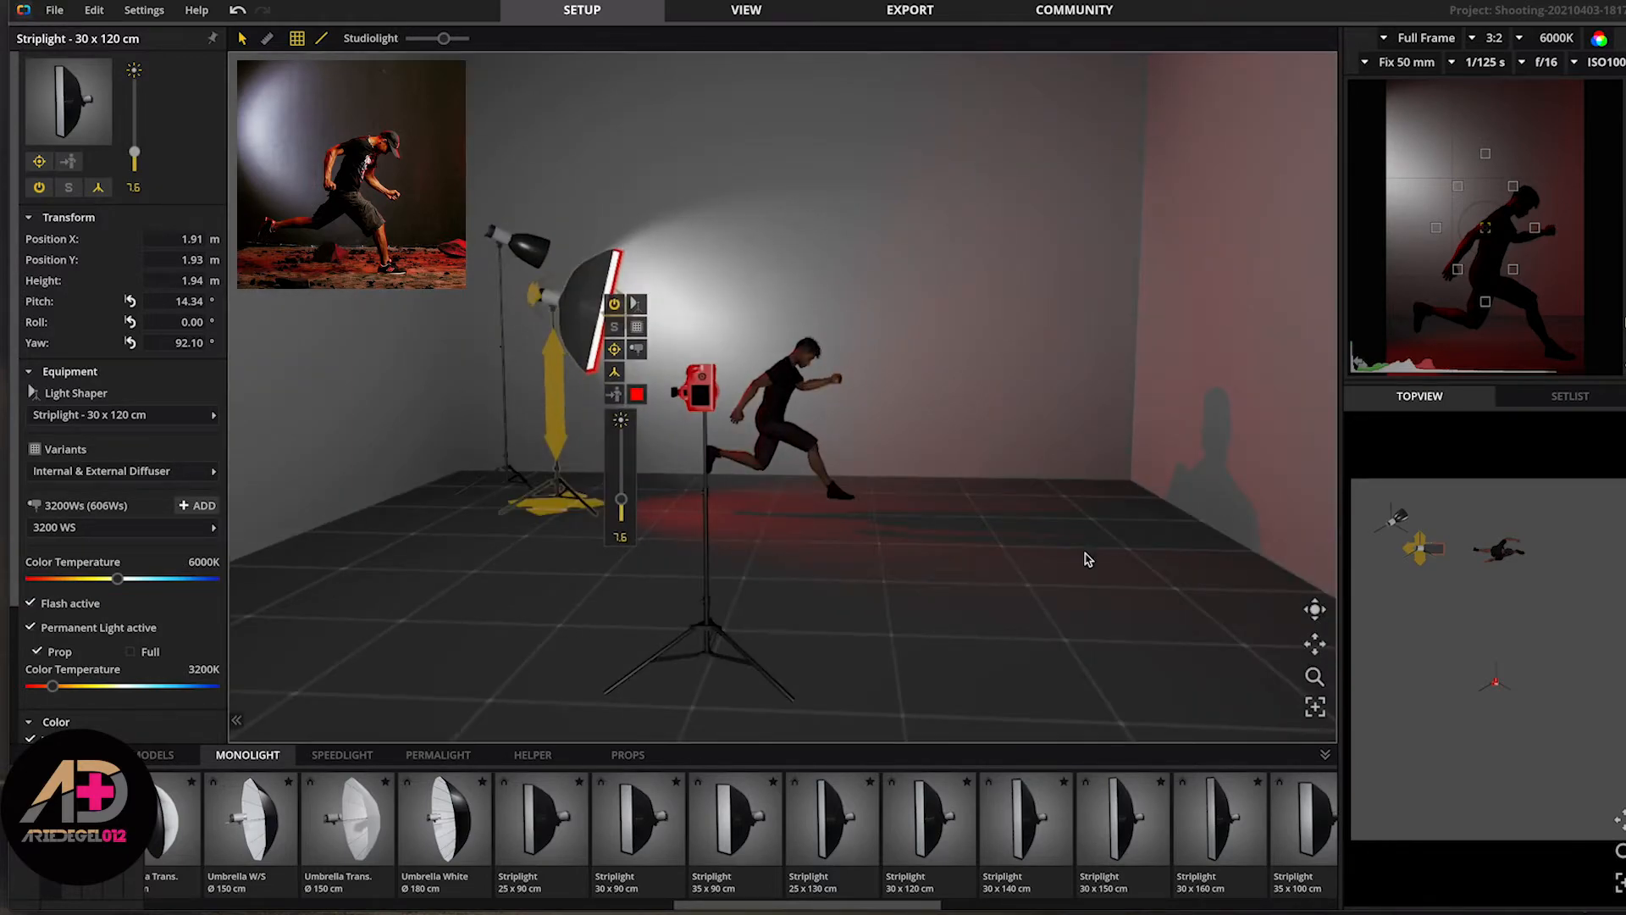
pyautogui.scroll(2, 1088, 559)
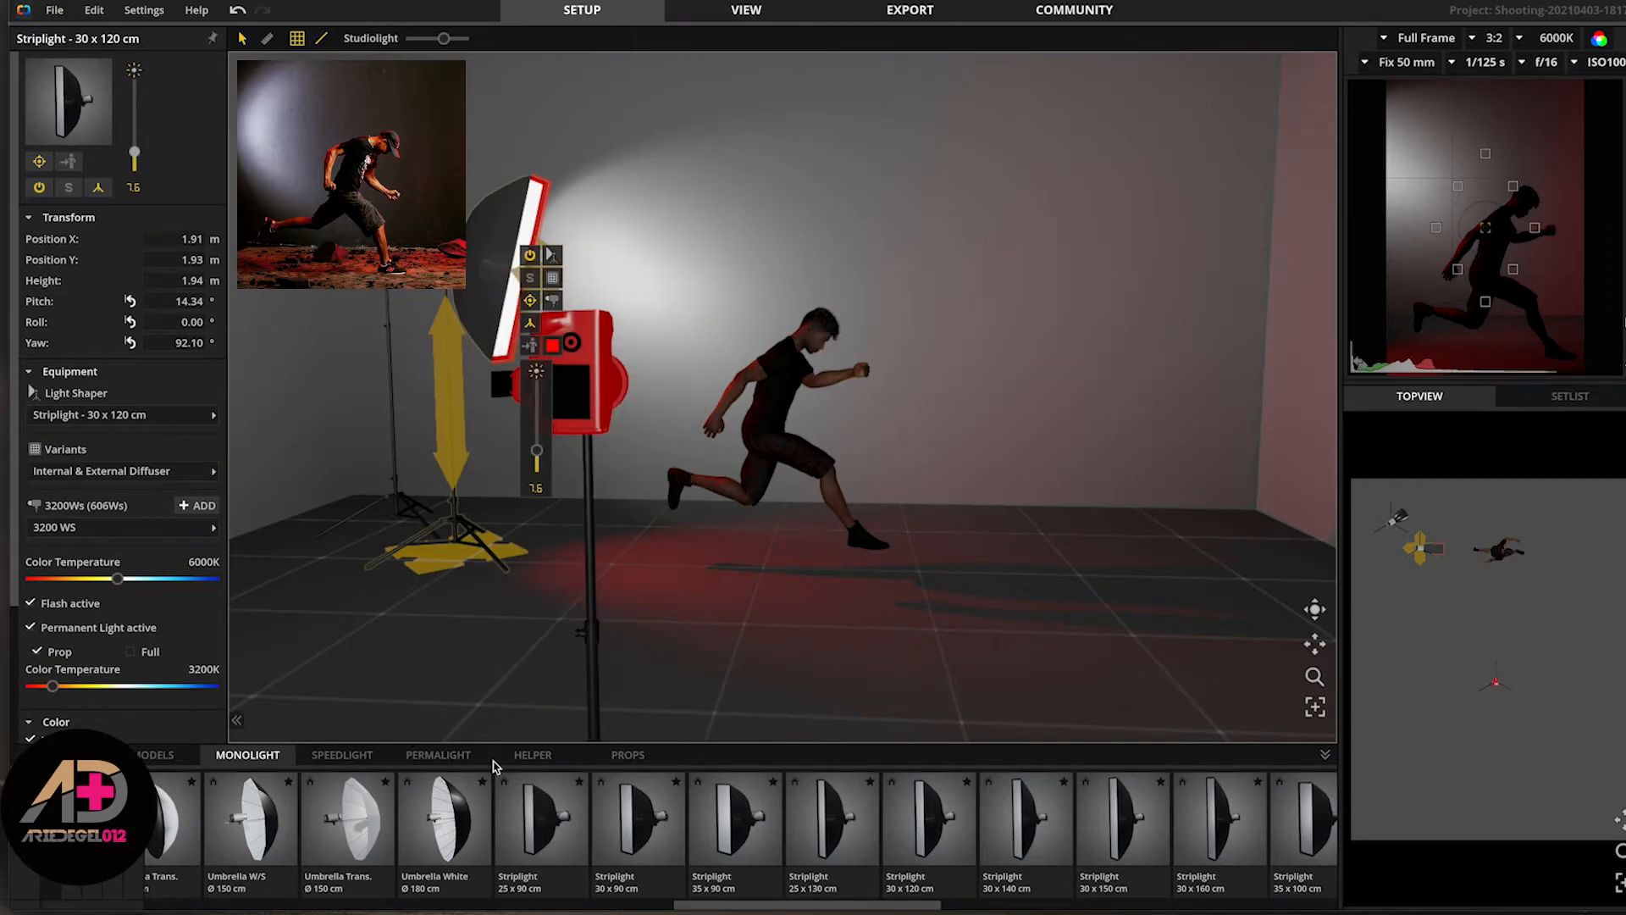
pyautogui.click(920, 850)
pyautogui.moveTo(920, 851); pyautogui.dragTo(1209, 584)
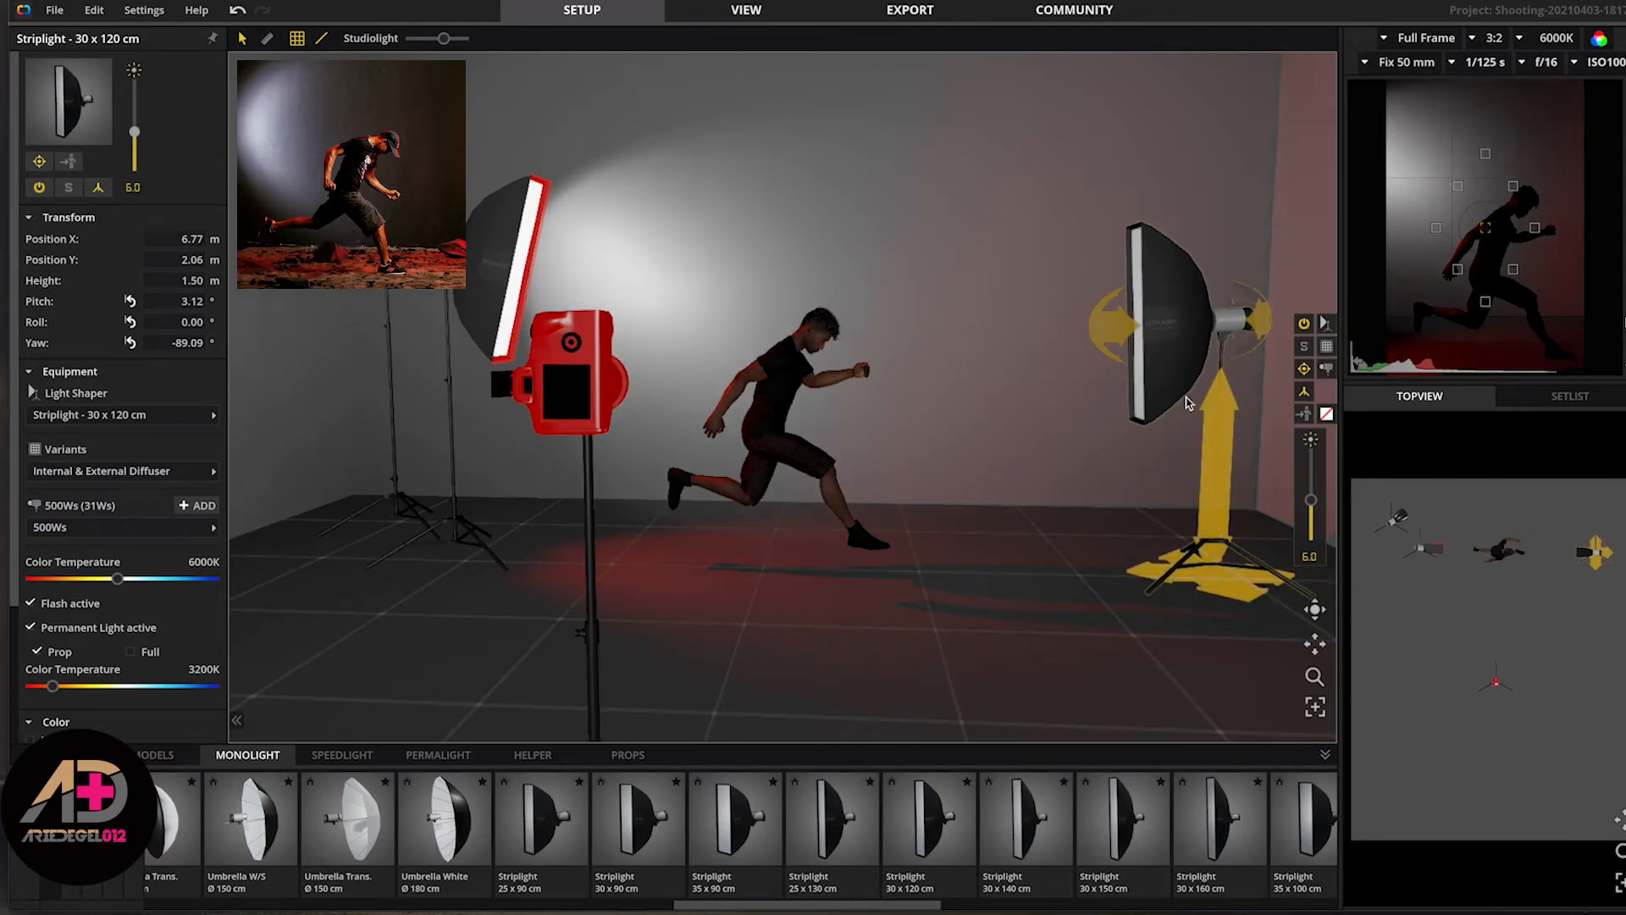
pyautogui.moveTo(1216, 478); pyautogui.dragTo(1215, 404)
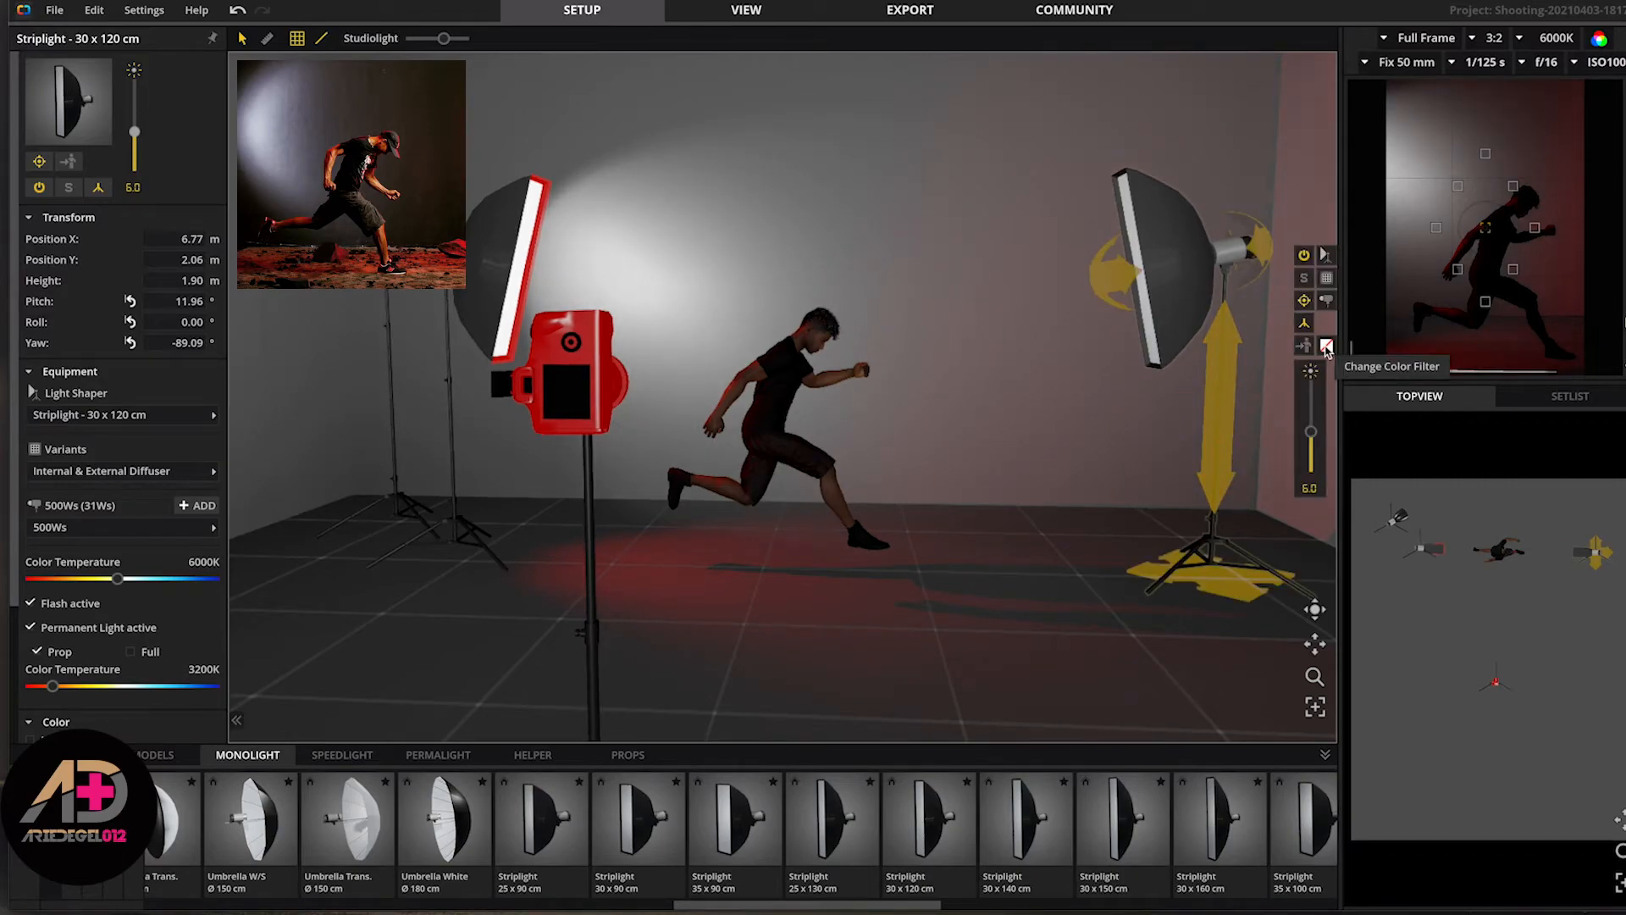
# - Apply the 106 Primary Red colour filter to the striplight in front of the model
pyautogui.click(1326, 347)
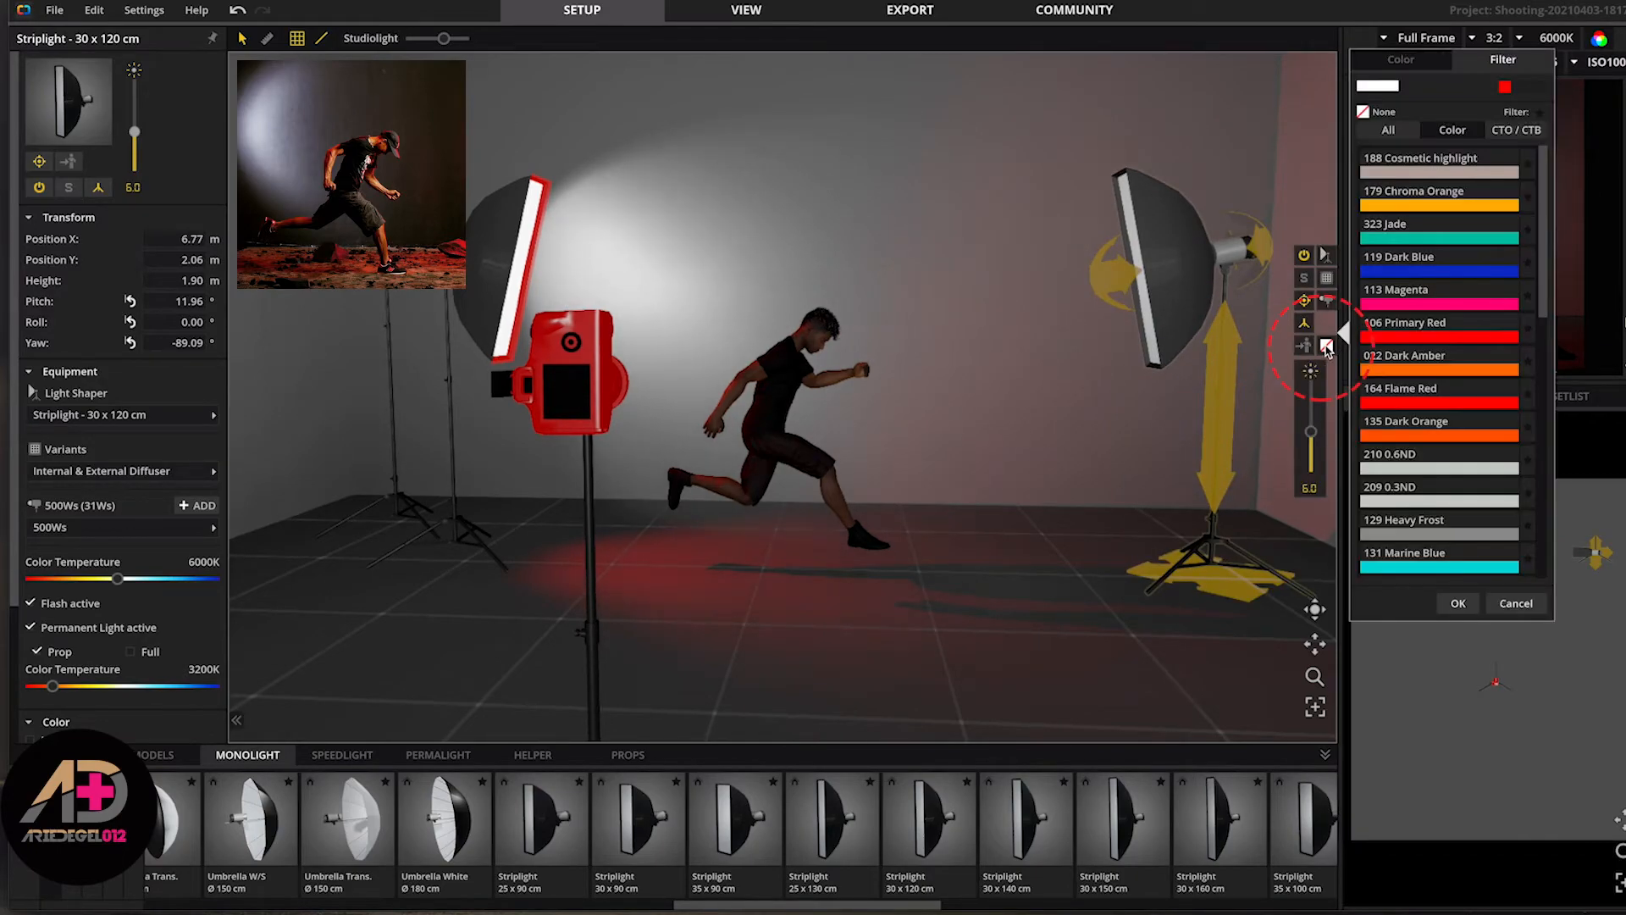
pyautogui.click(1446, 341)
pyautogui.click(1084, 521)
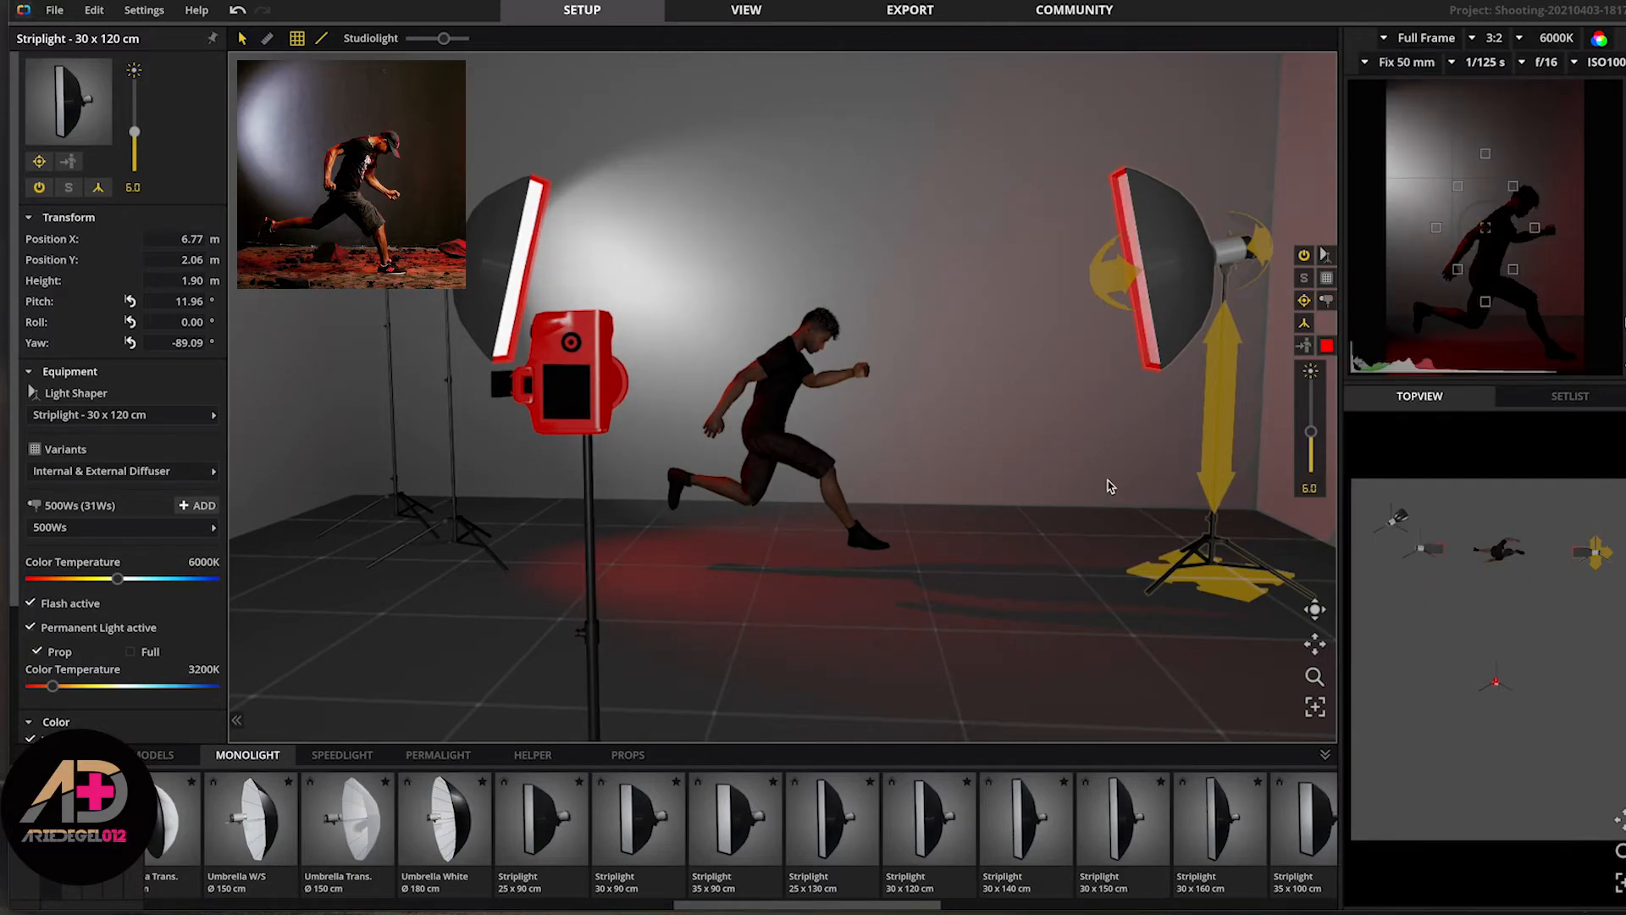
# - Fit the front striplight with the 3200WS flash head and set its power to 8.2
pyautogui.click(1326, 300)
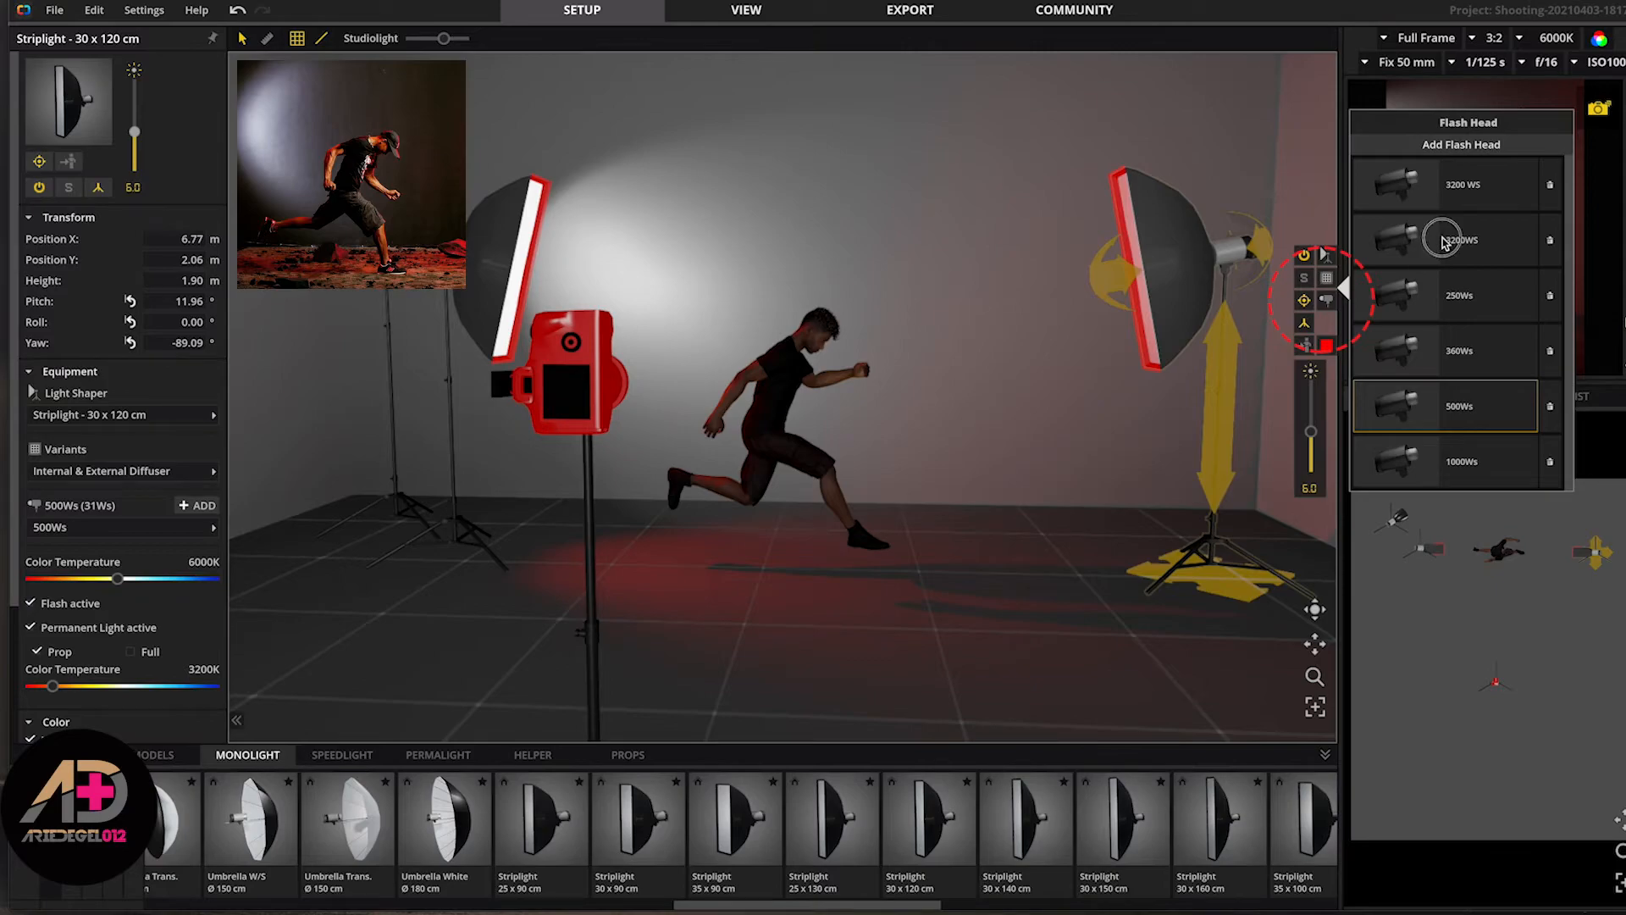
pyautogui.click(1276, 583)
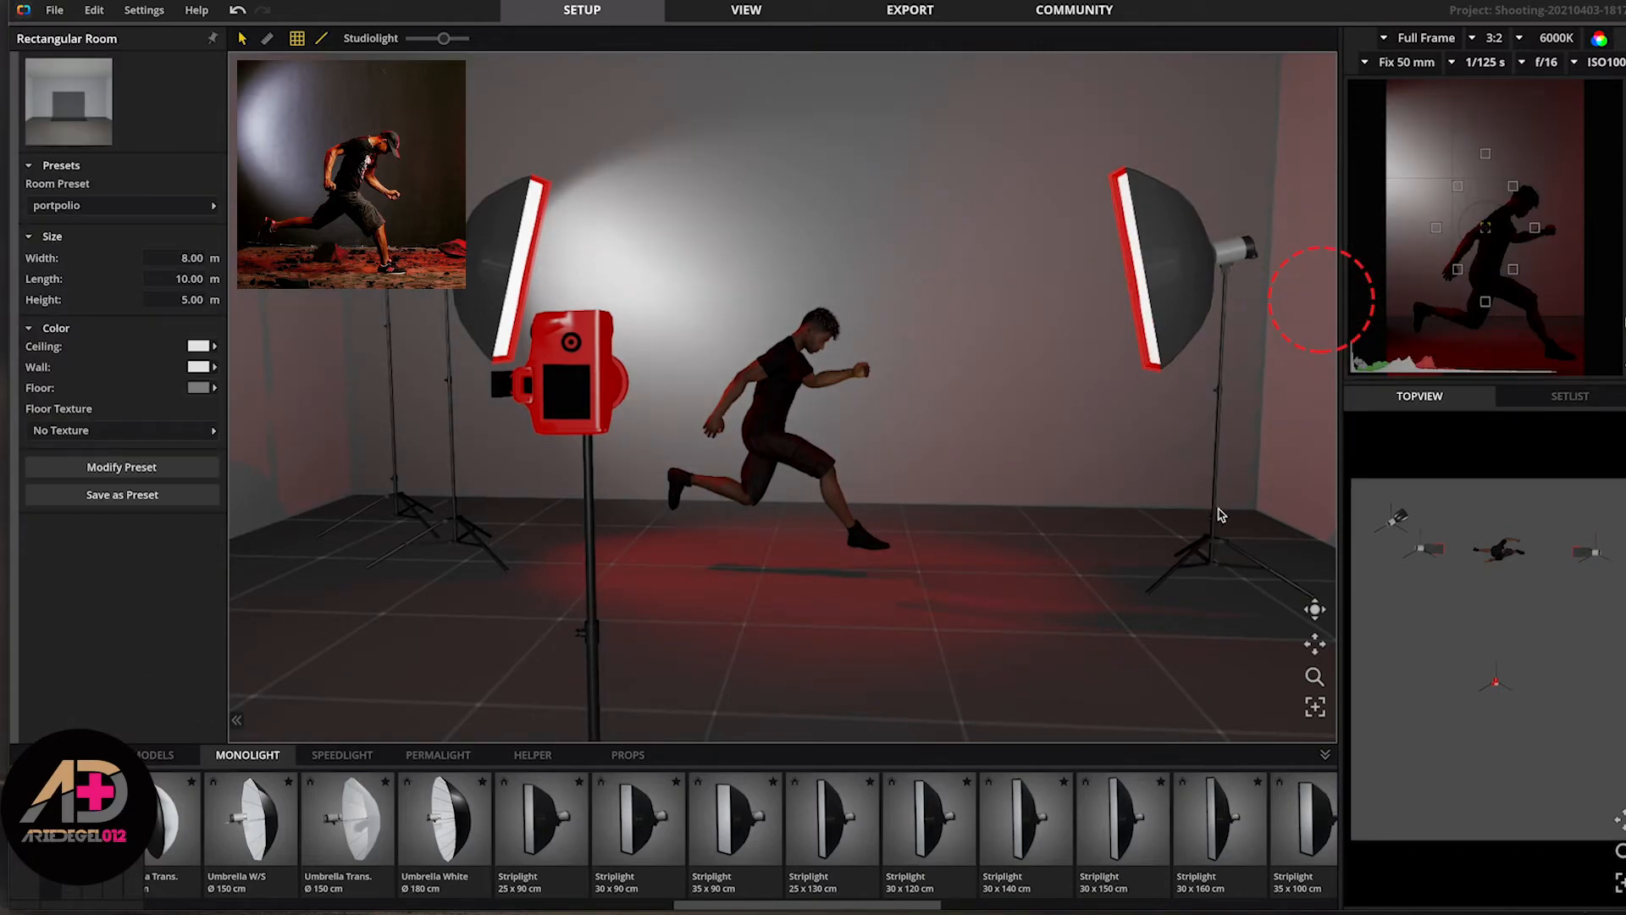
pyautogui.click(1276, 583)
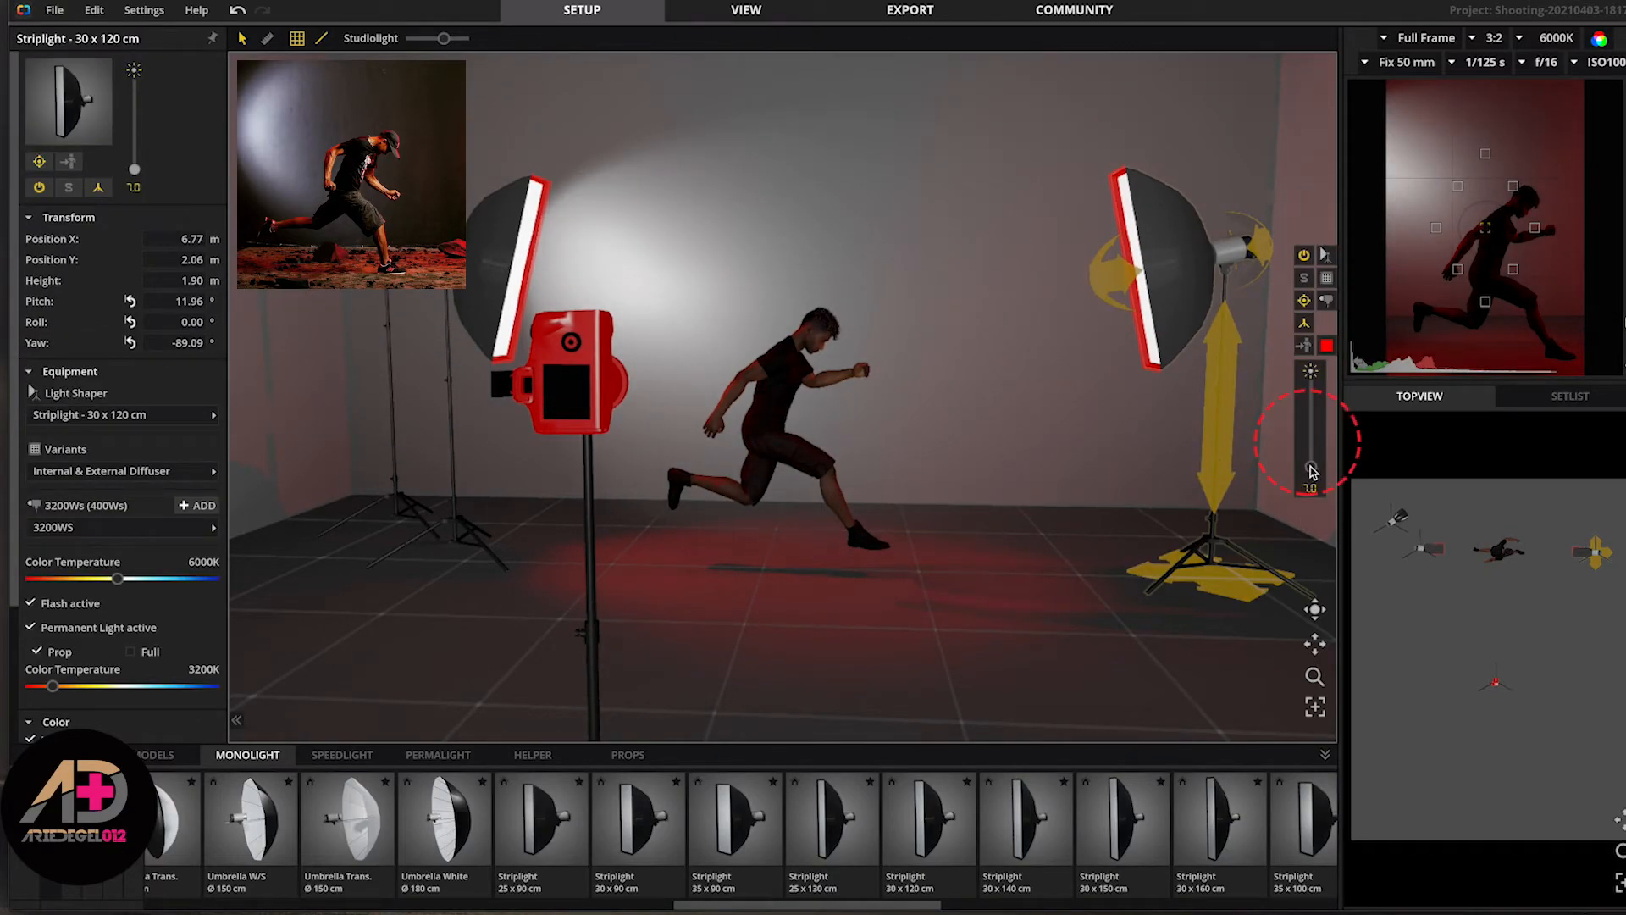
pyautogui.moveTo(1311, 472); pyautogui.dragTo(1309, 437)
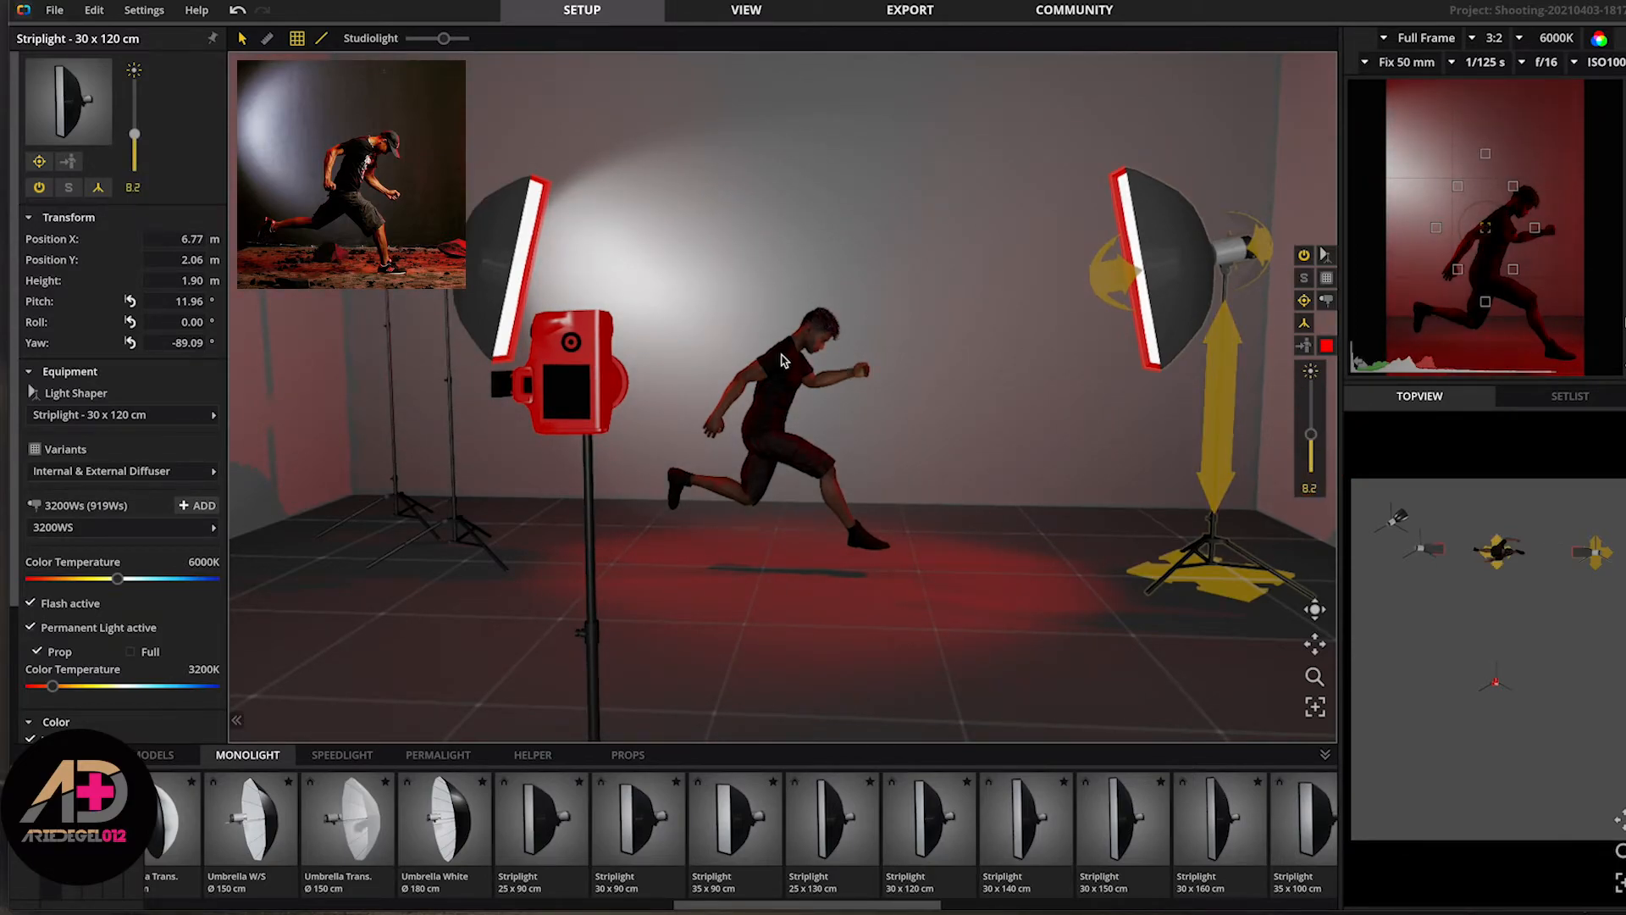
# - Examine the red rim light on the model up close and compare it with the reference photo
pyautogui.scroll(5, 780, 360)
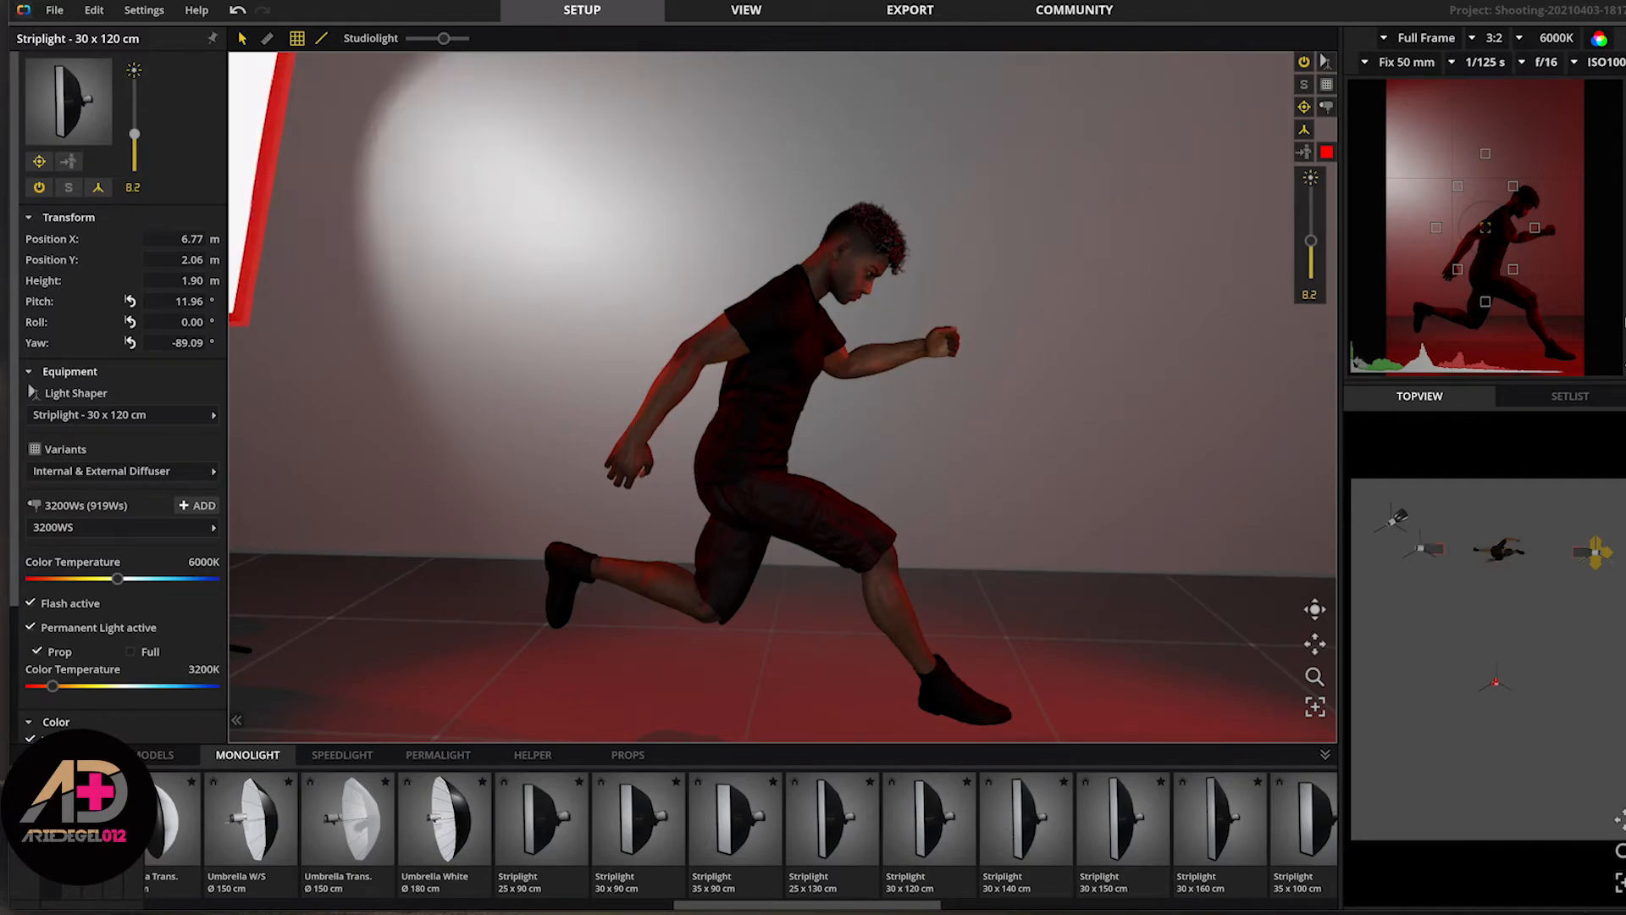
pyautogui.press('super+Tab')
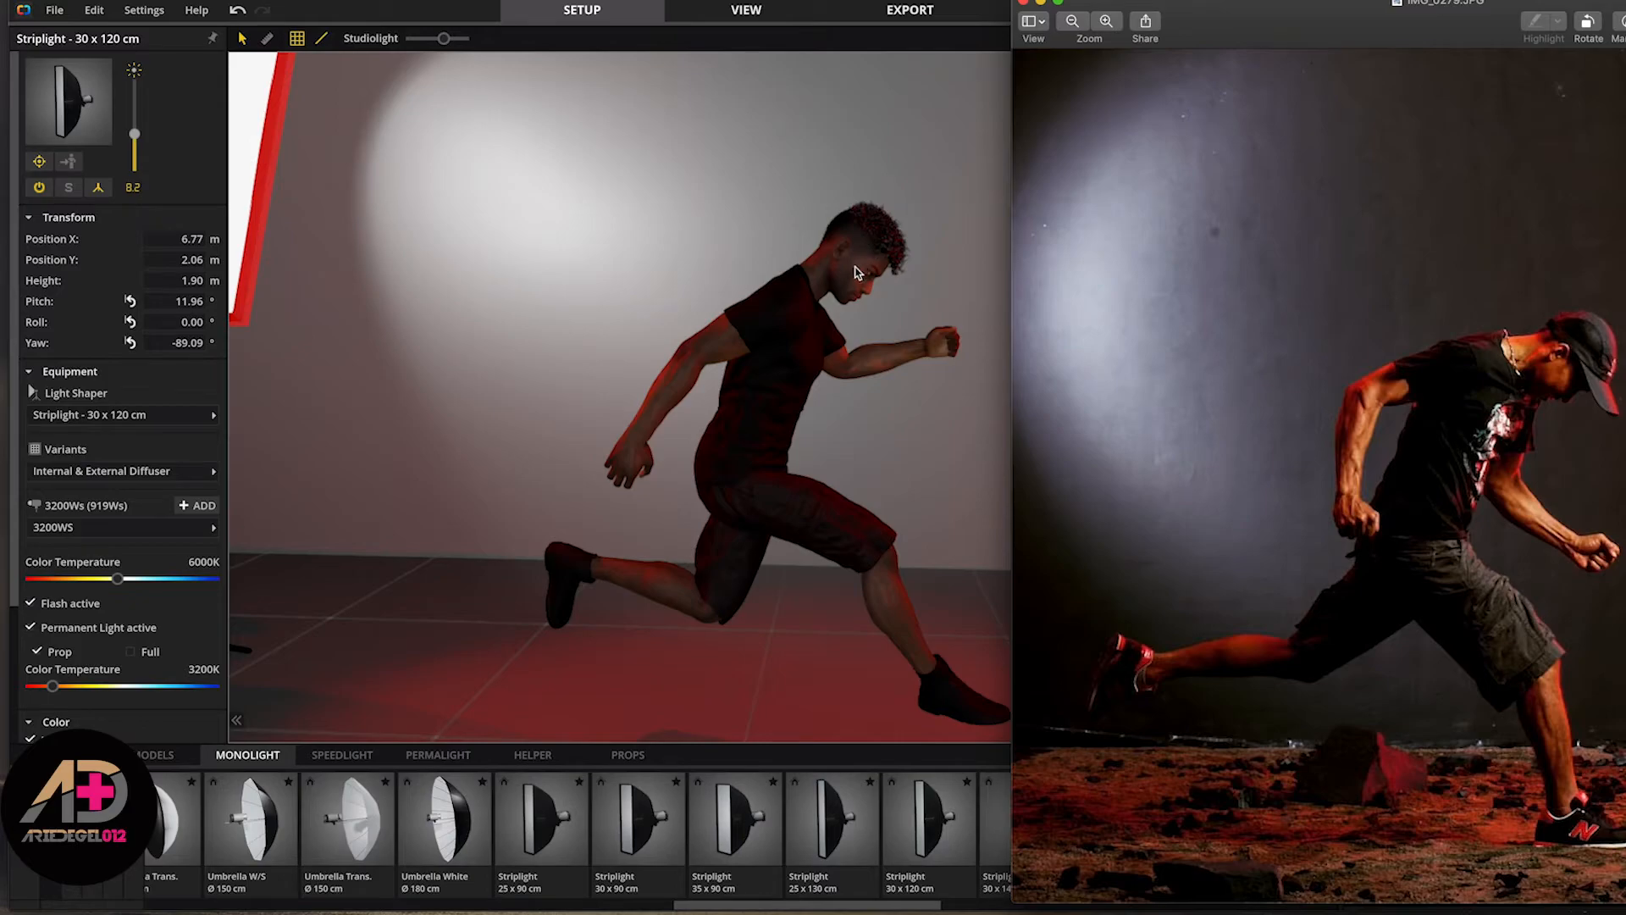
pyautogui.click(866, 364)
pyautogui.click(865, 365)
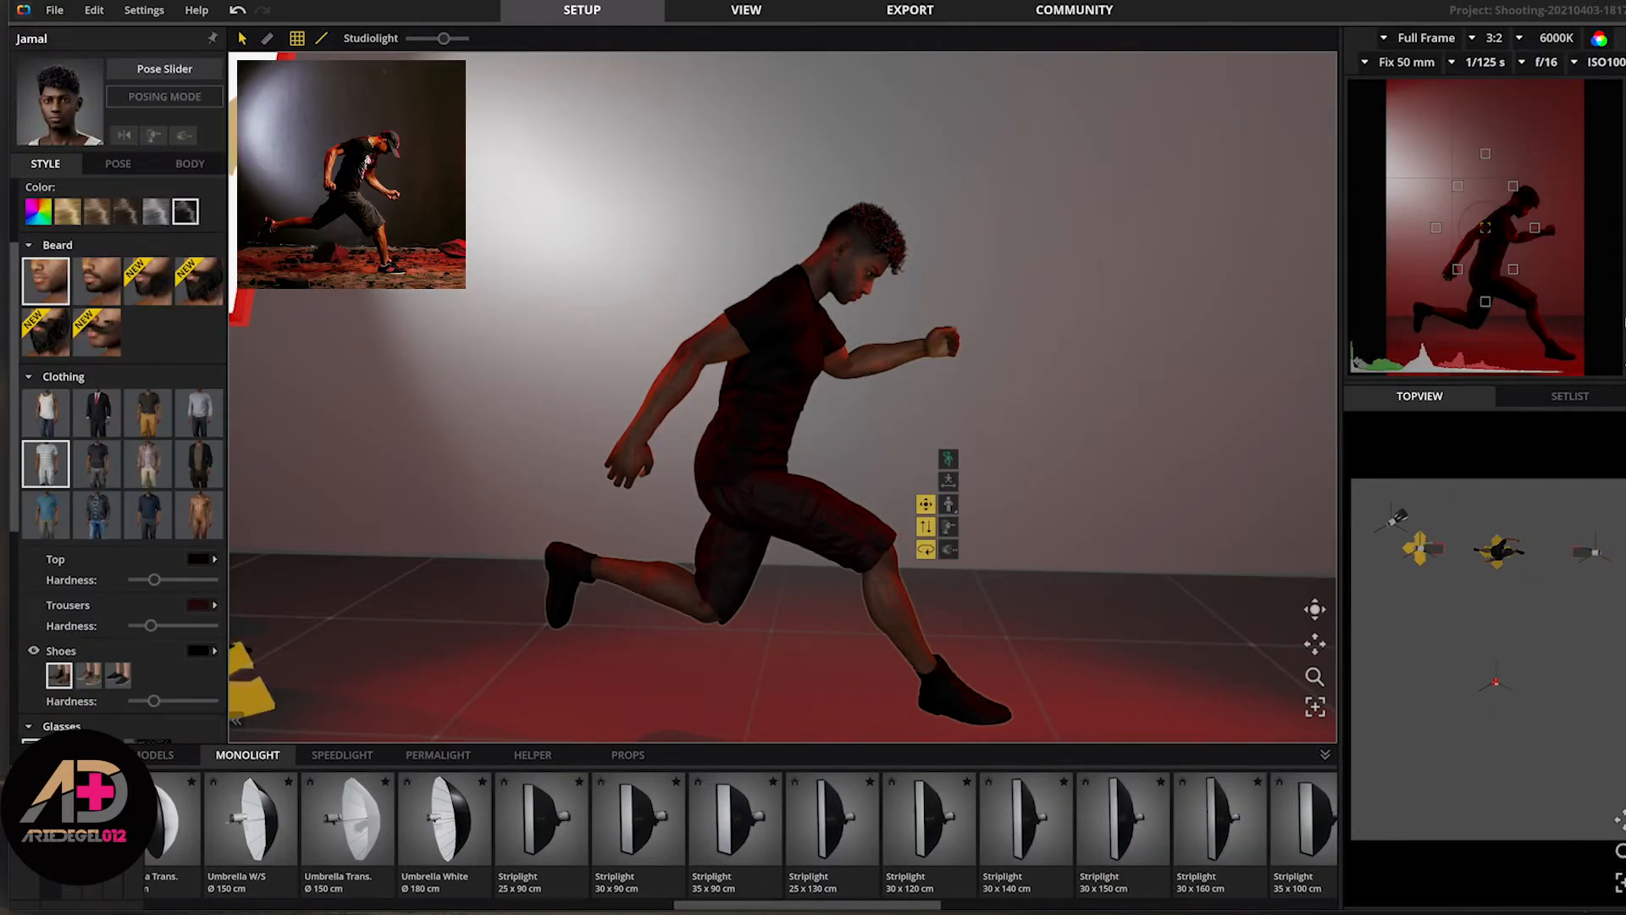
pyautogui.click(949, 459)
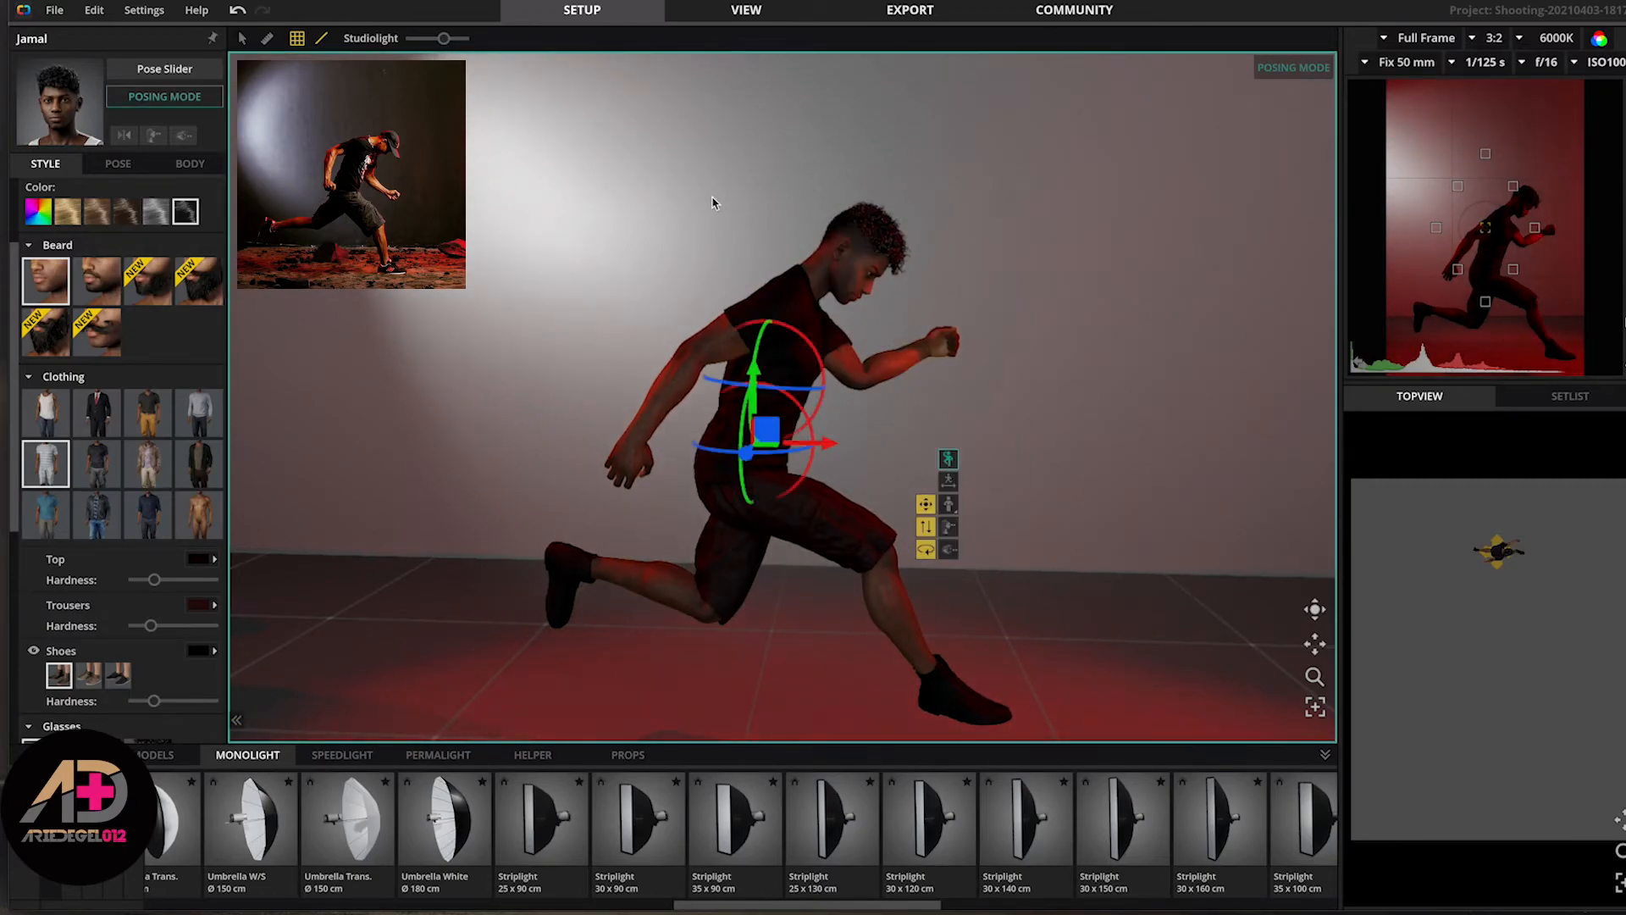
pyautogui.click(946, 458)
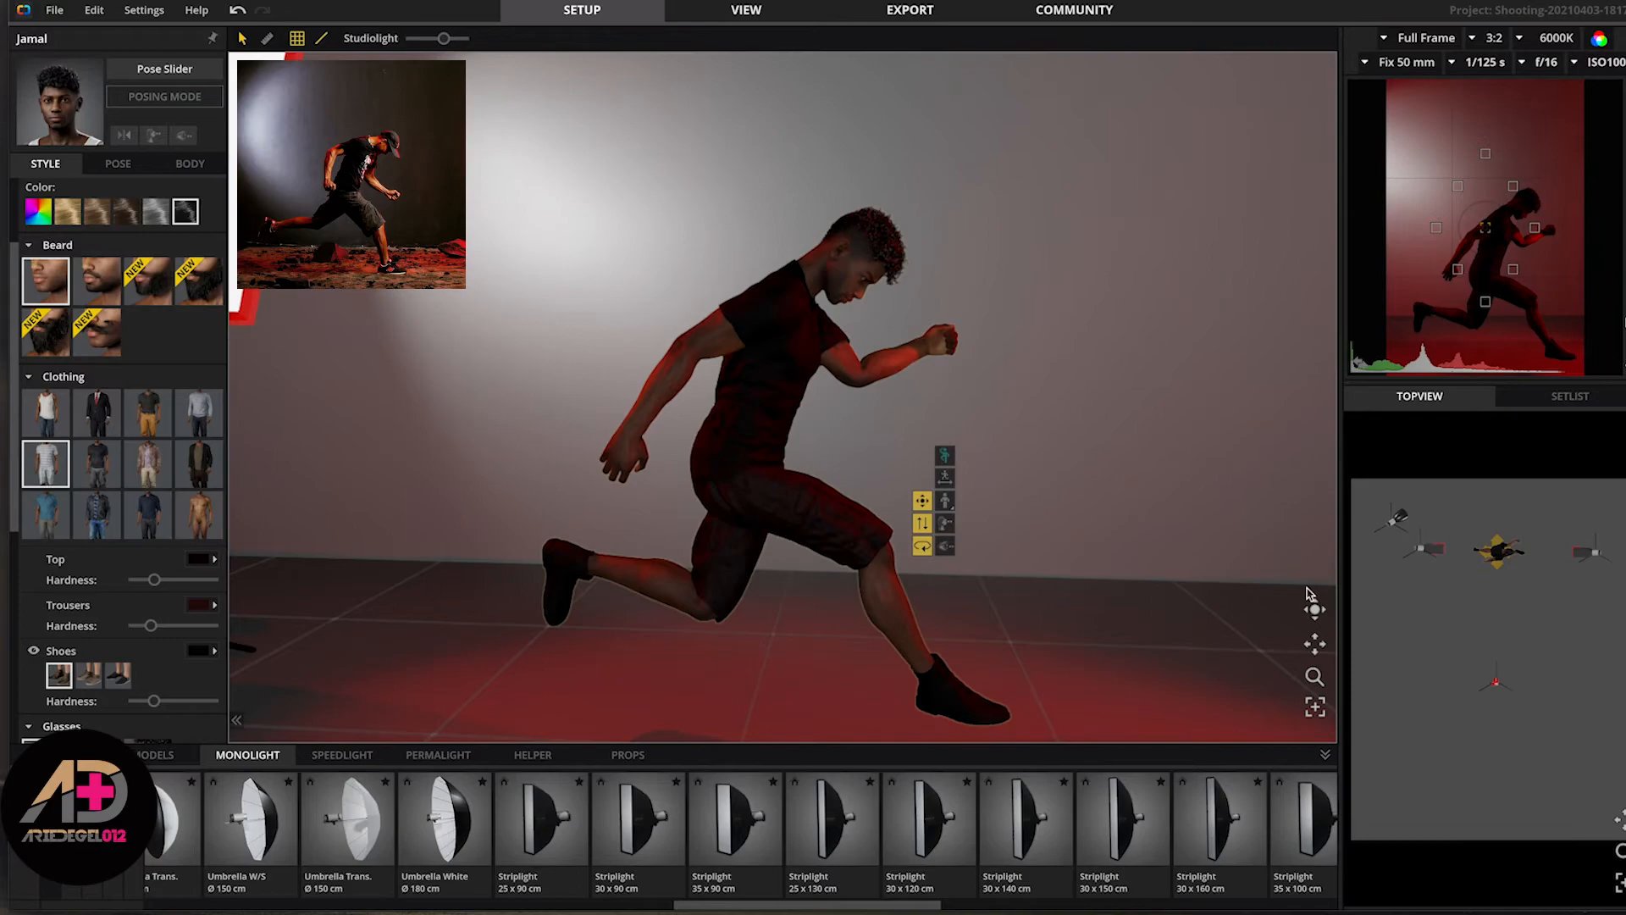
# - Examine the red light on the model and the arrangement of the lights from several angles
pyautogui.moveTo(1316, 612); pyautogui.dragTo(1115, 538)
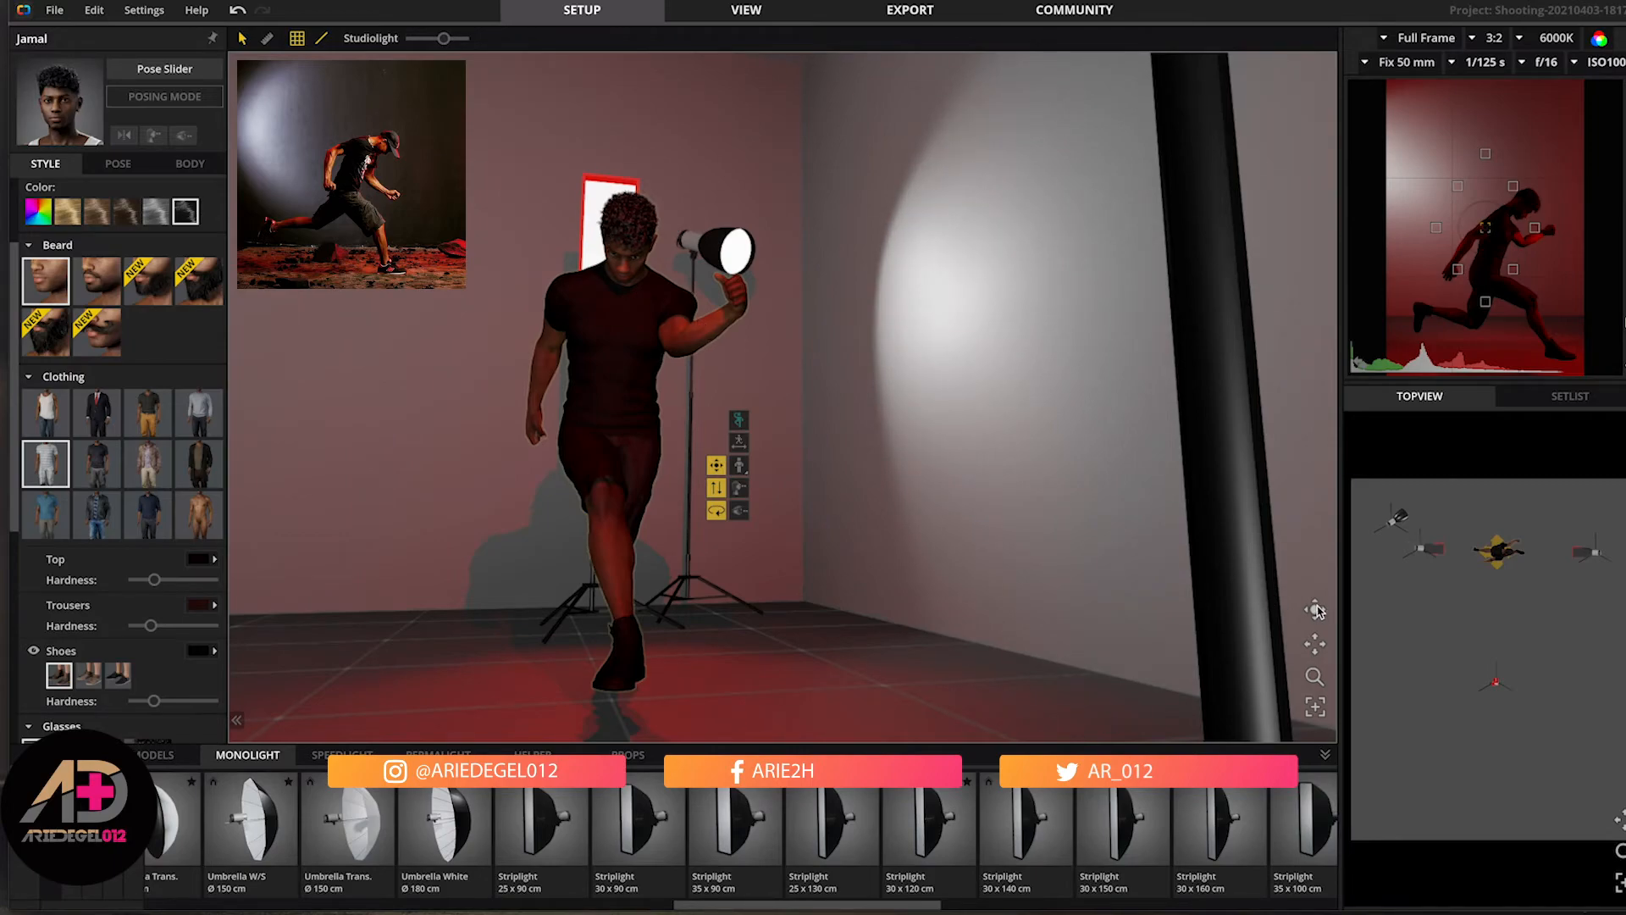
pyautogui.moveTo(1316, 608); pyautogui.dragTo(1245, 540)
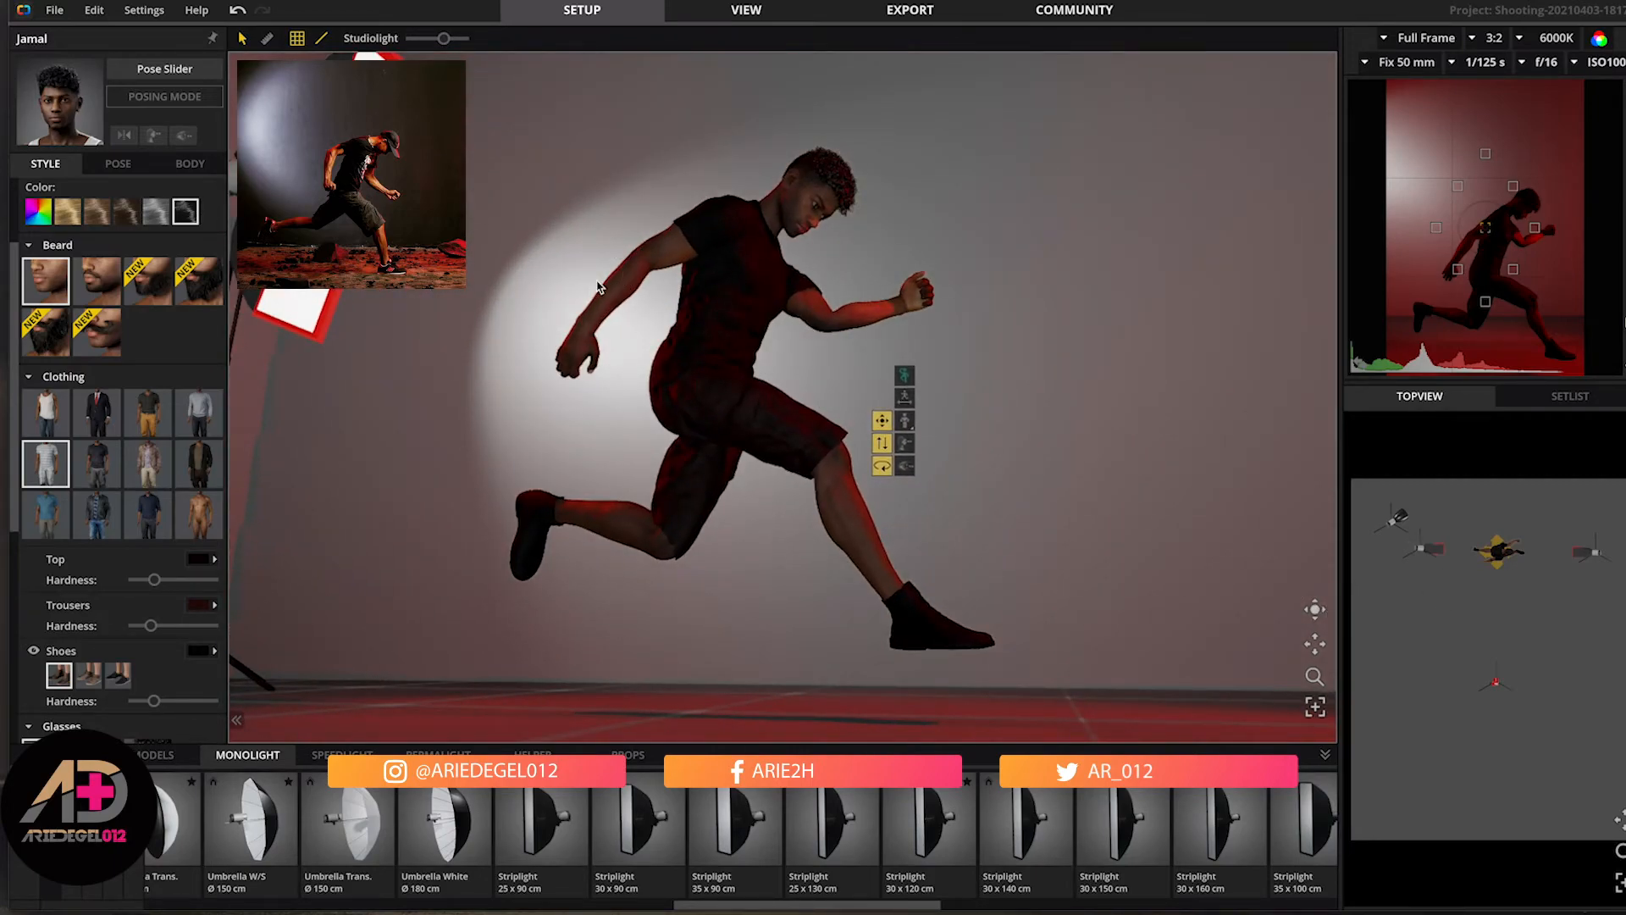
pyautogui.moveTo(1317, 610)
pyautogui.mouseDown()
pyautogui.moveTo(1217, 588)
pyautogui.moveTo(1293, 592)
pyautogui.mouseUp()
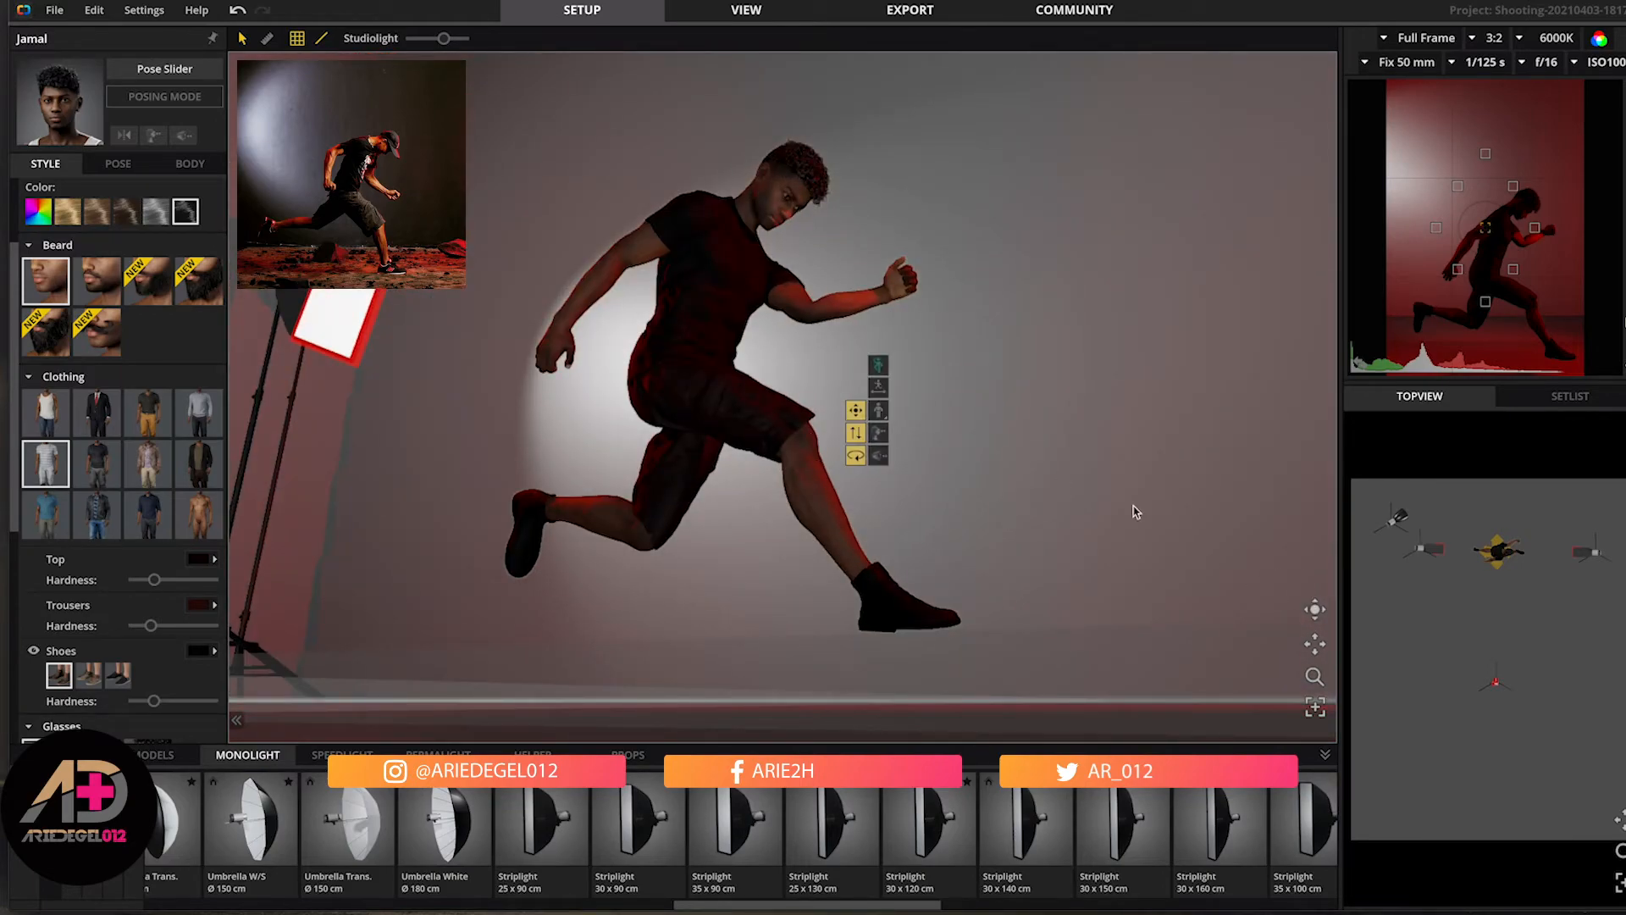
pyautogui.moveTo(1316, 616); pyautogui.dragTo(1092, 576)
pyautogui.scroll(-5, 1093, 576)
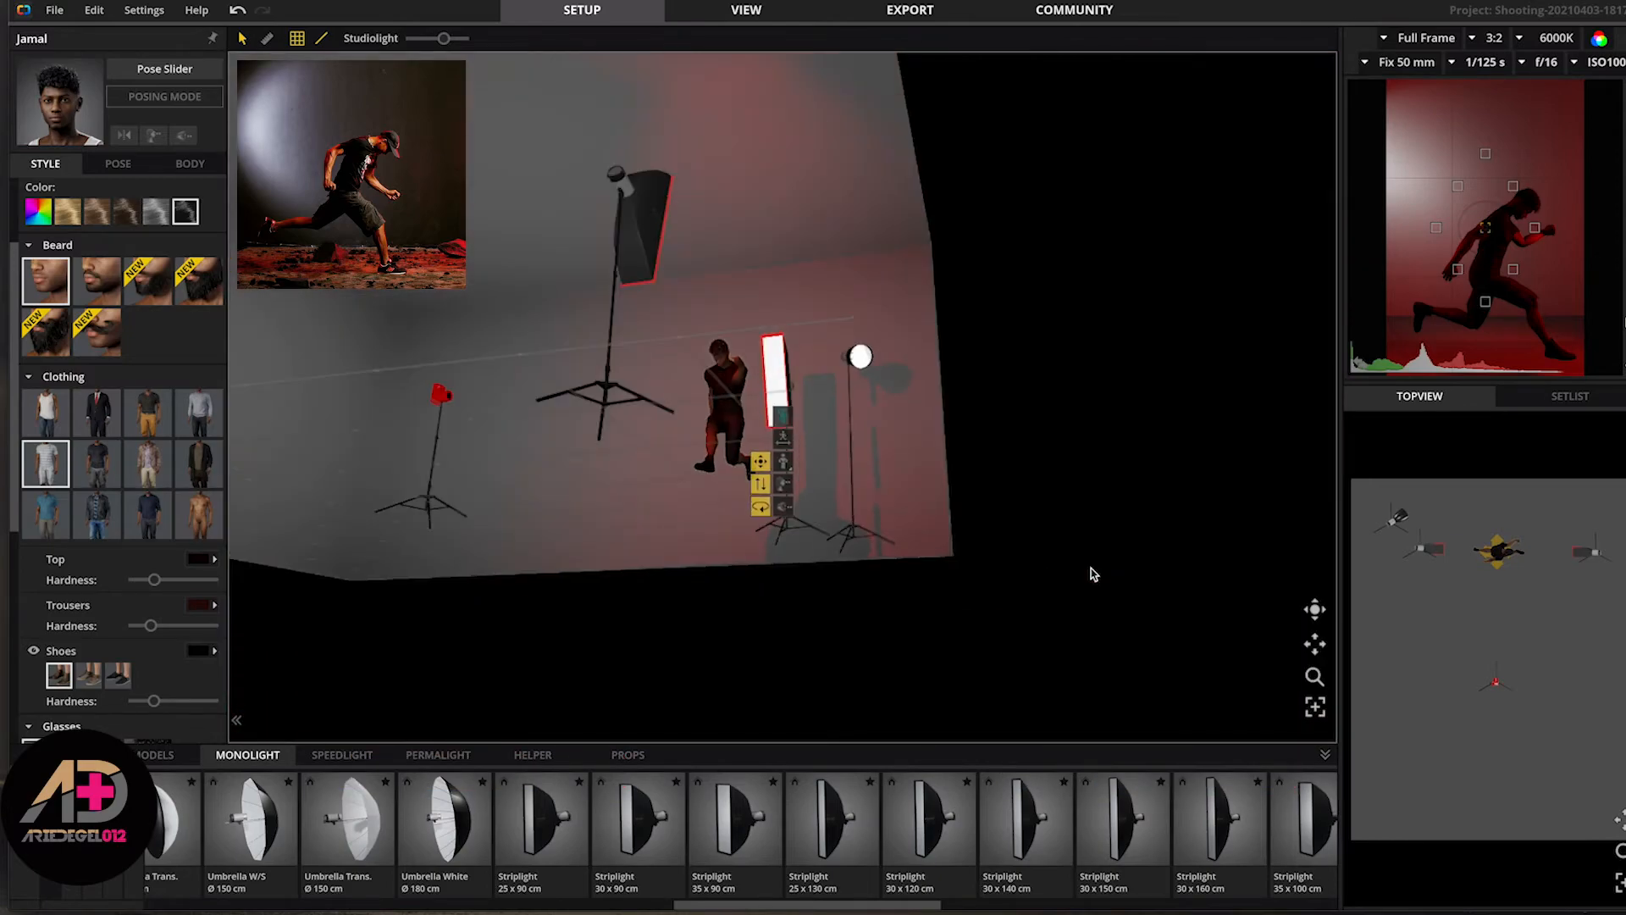
pyautogui.click(1314, 609)
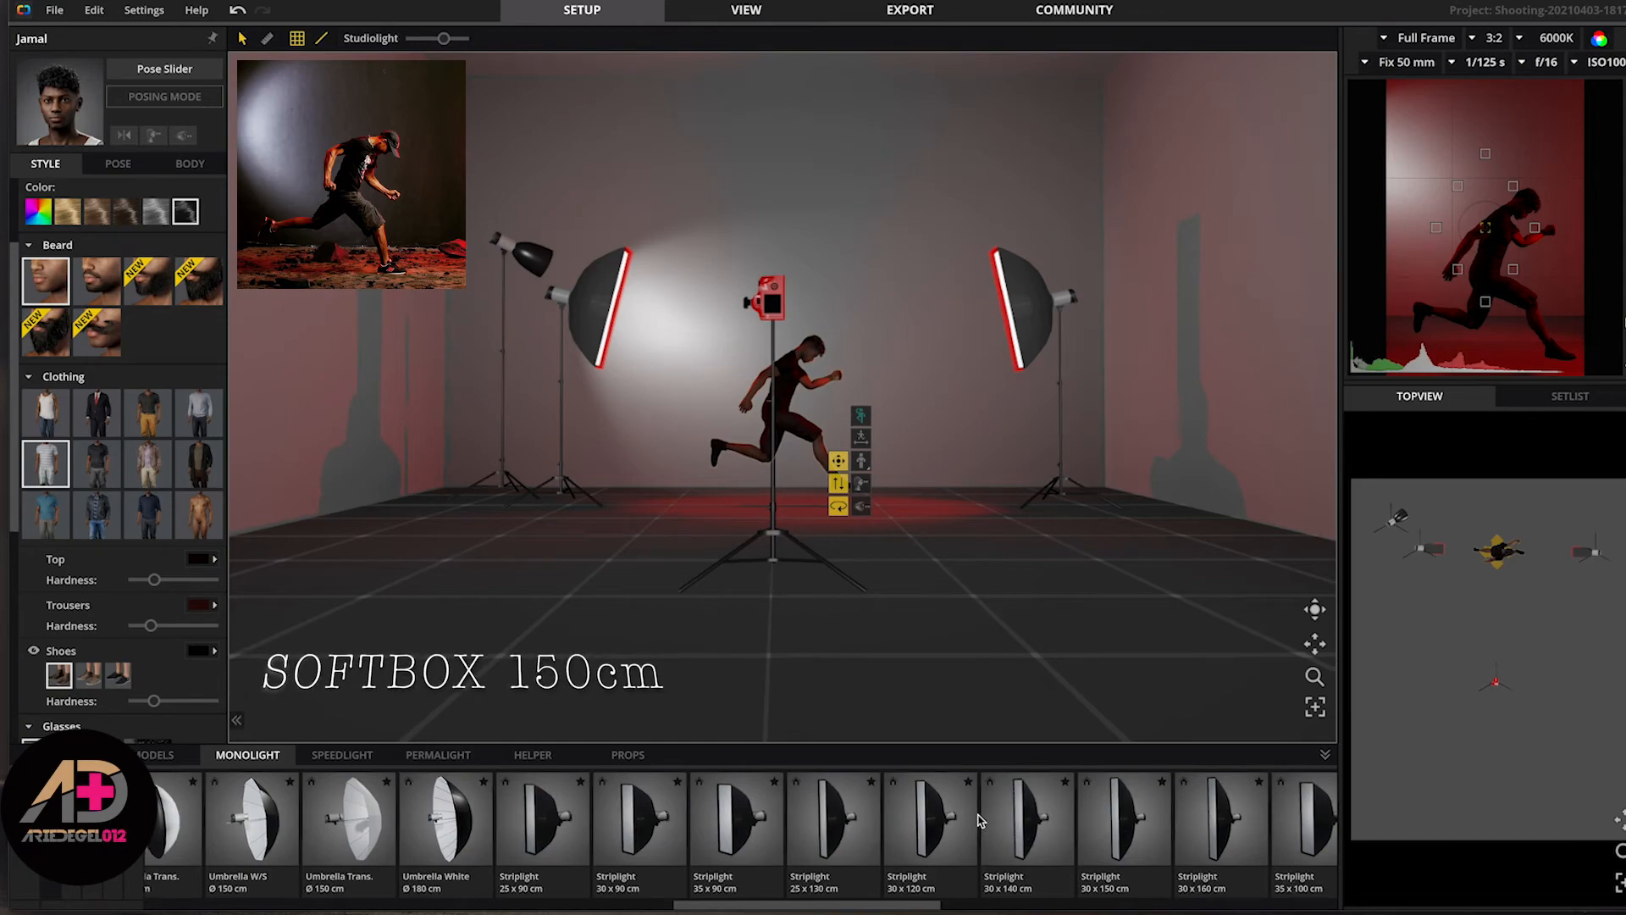
# - Add an Octaform Ø 150 cm between the camera and the front striplight, aimed at the model, and raise it to 2.24 m
pyautogui.scroll(5, 980, 820)
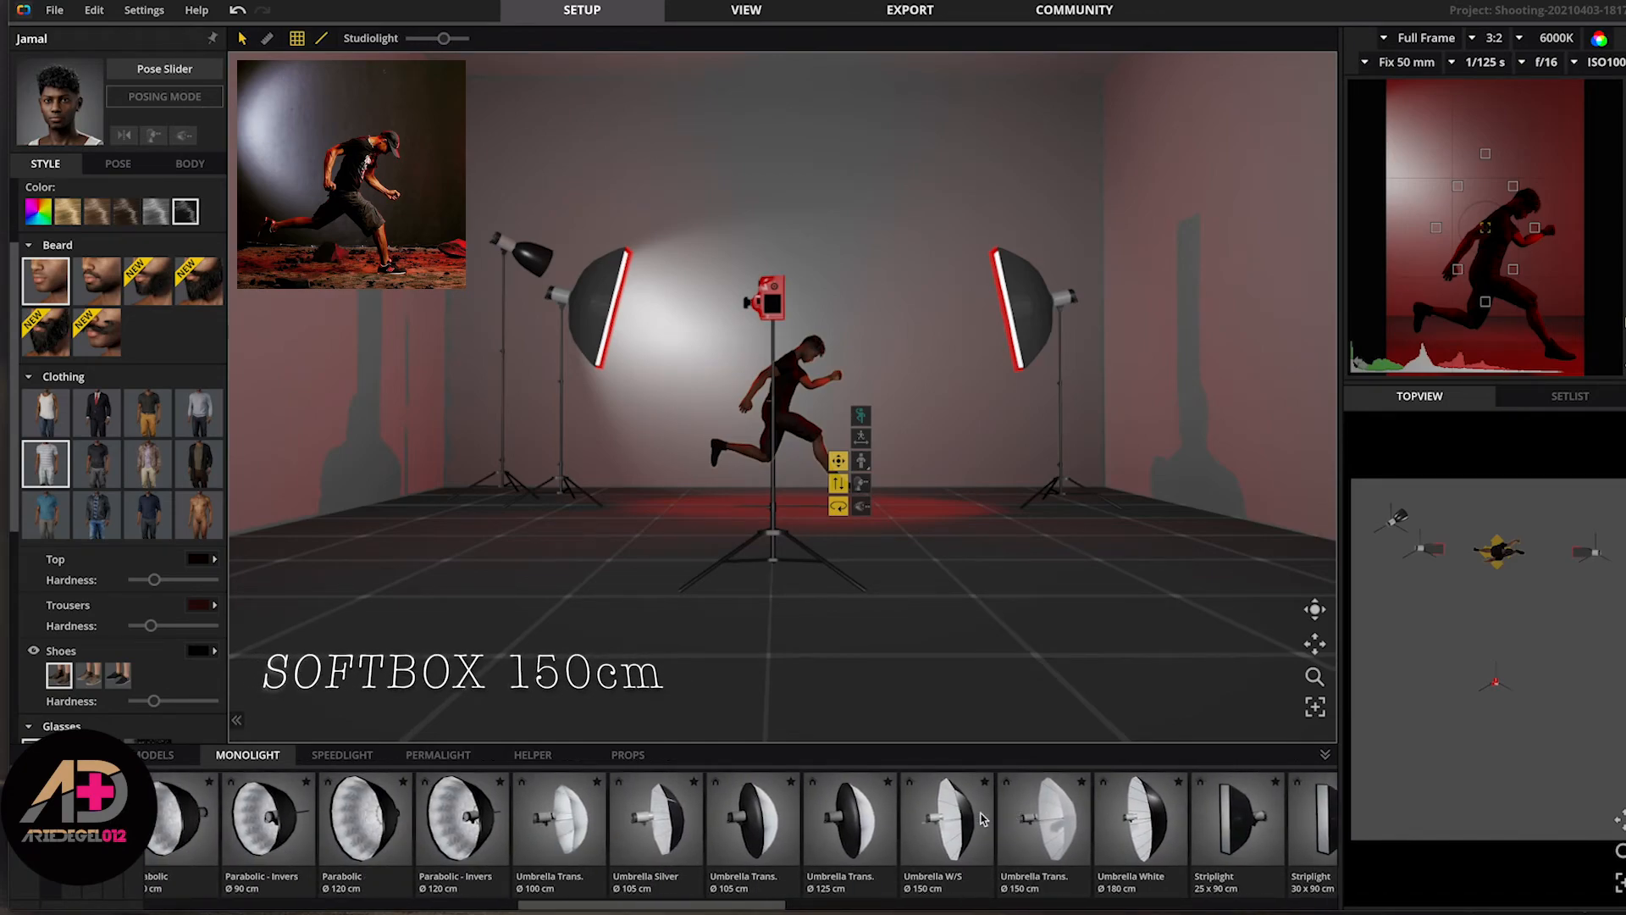
pyautogui.scroll(3, 980, 819)
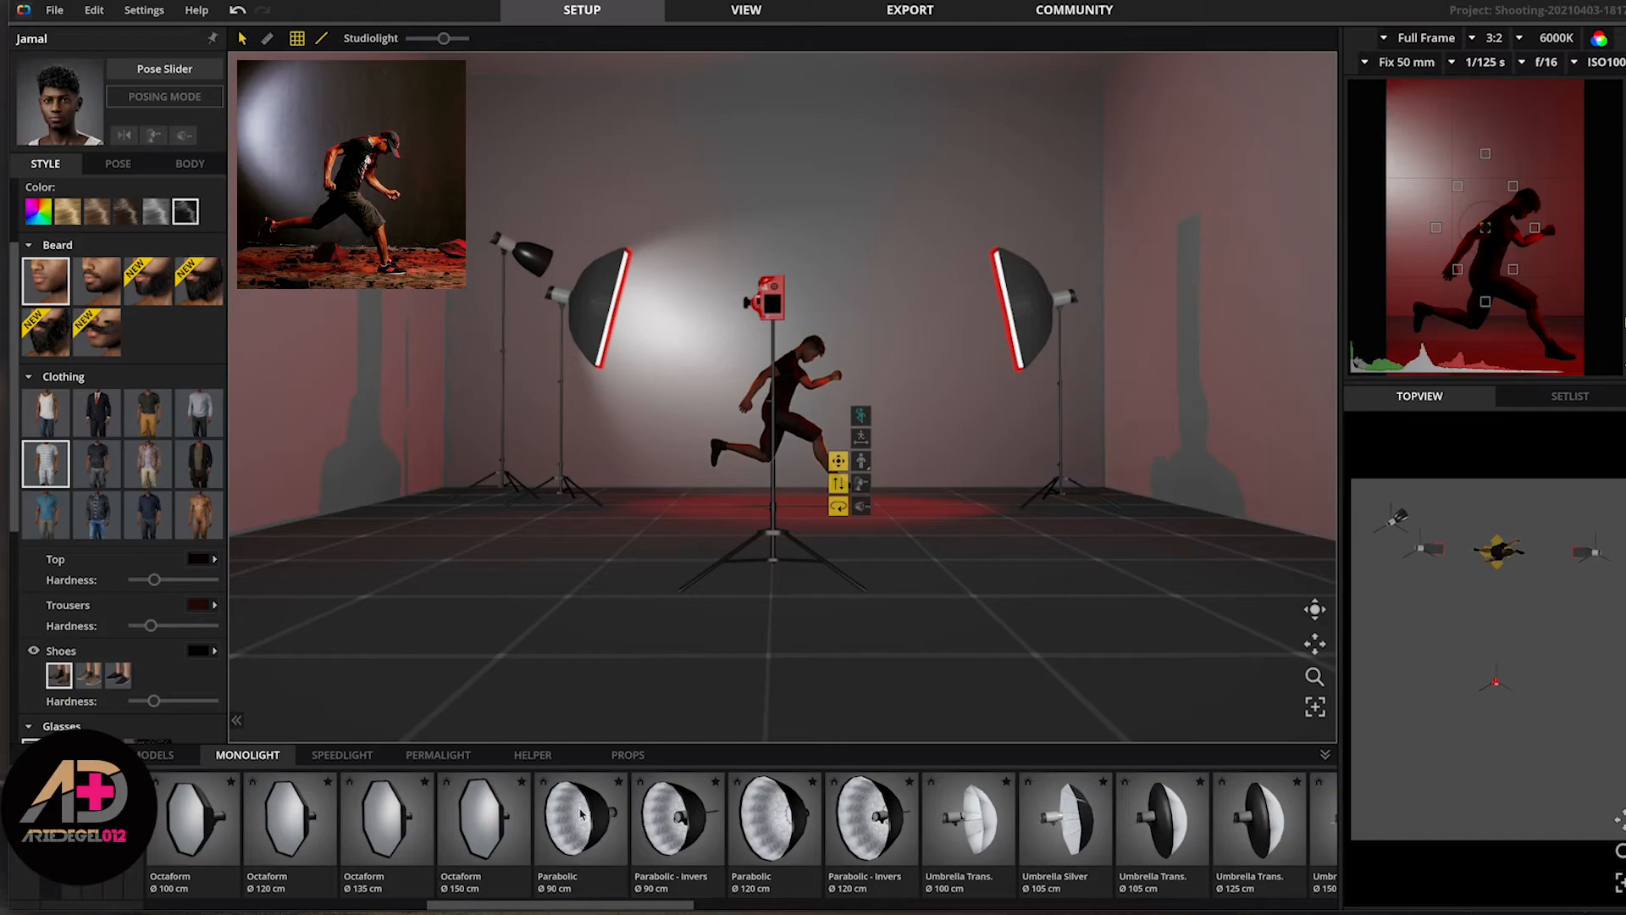
pyautogui.click(479, 830)
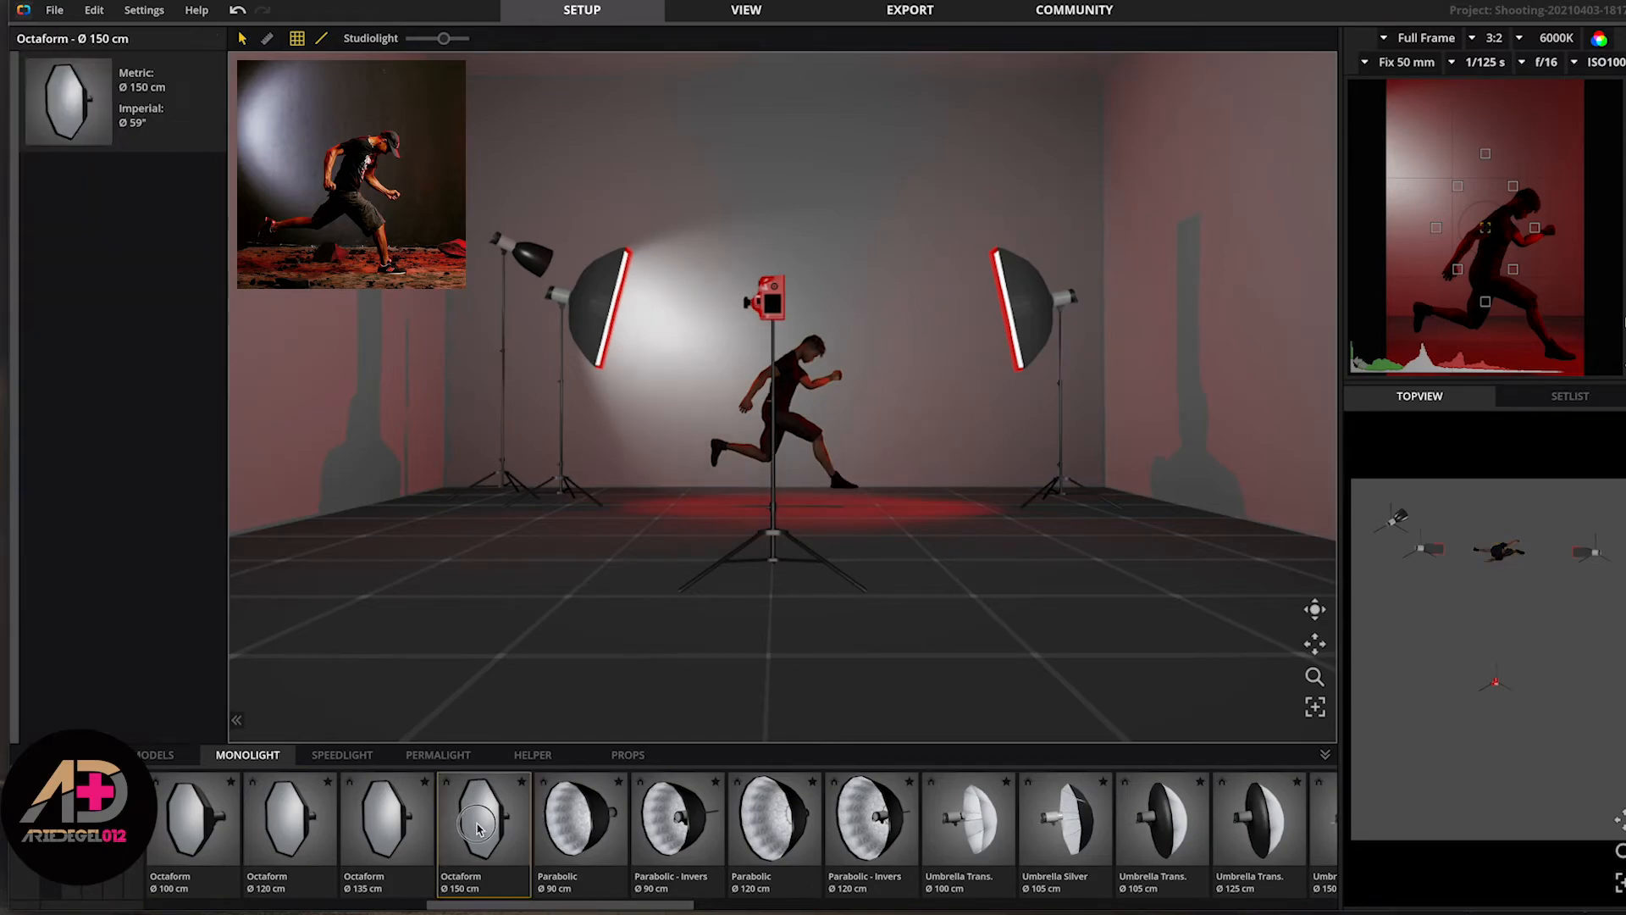
pyautogui.moveTo(480, 832); pyautogui.dragTo(1004, 539)
pyautogui.moveTo(1010, 398); pyautogui.dragTo(1009, 315)
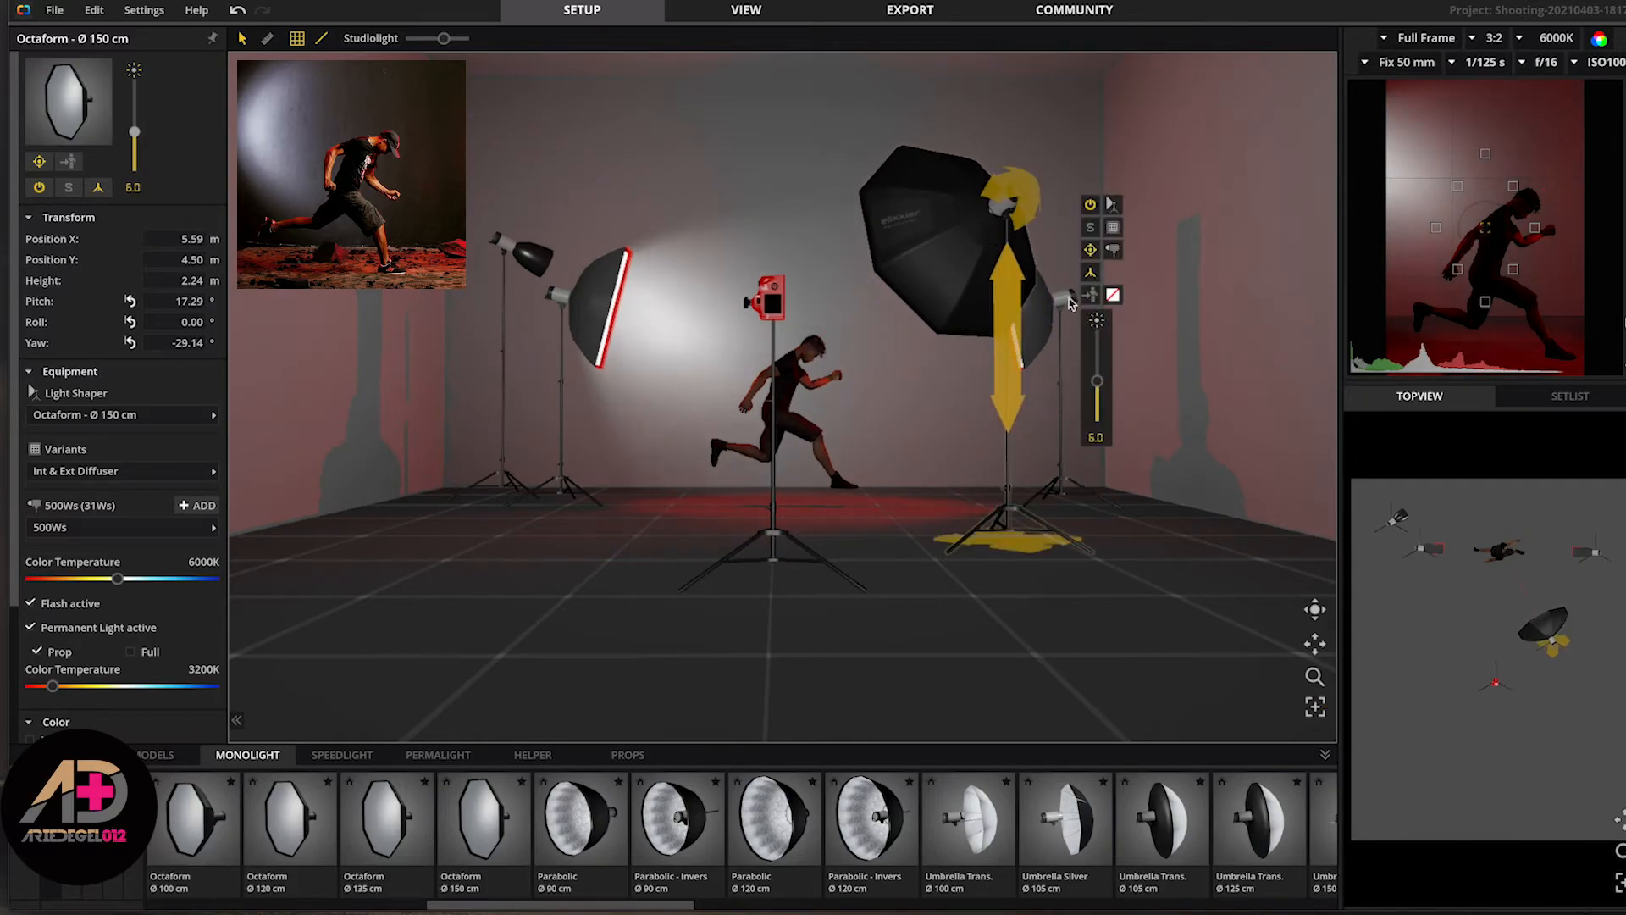
# - Fit the octaform with the 3200WS flash head and set its power to 7.9
pyautogui.click(1113, 250)
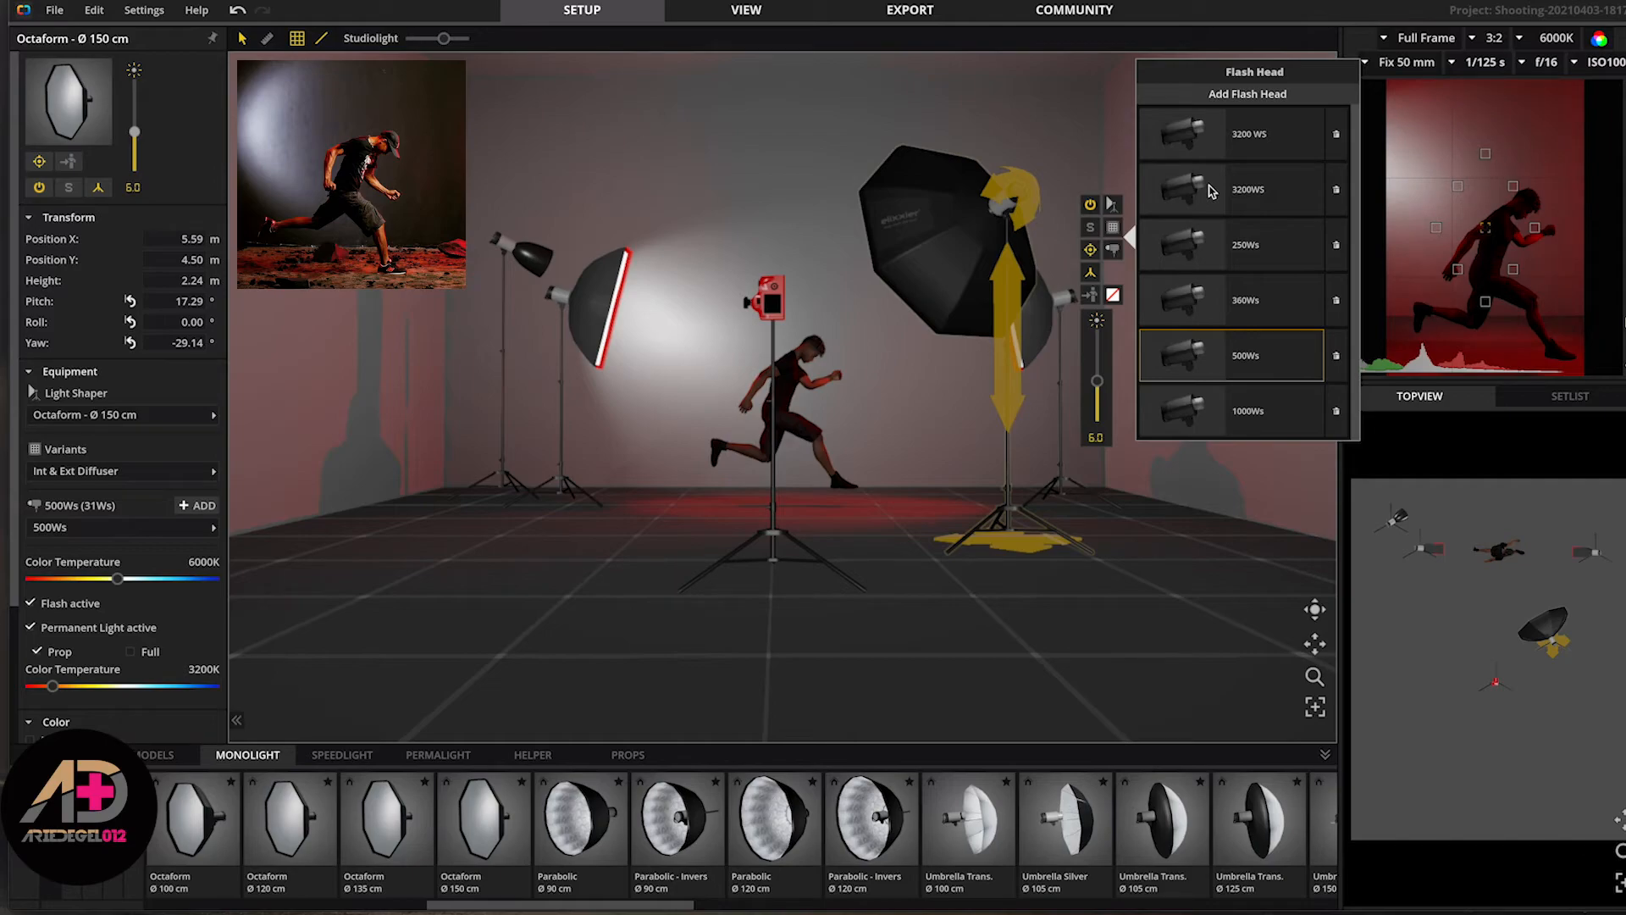
pyautogui.click(1211, 190)
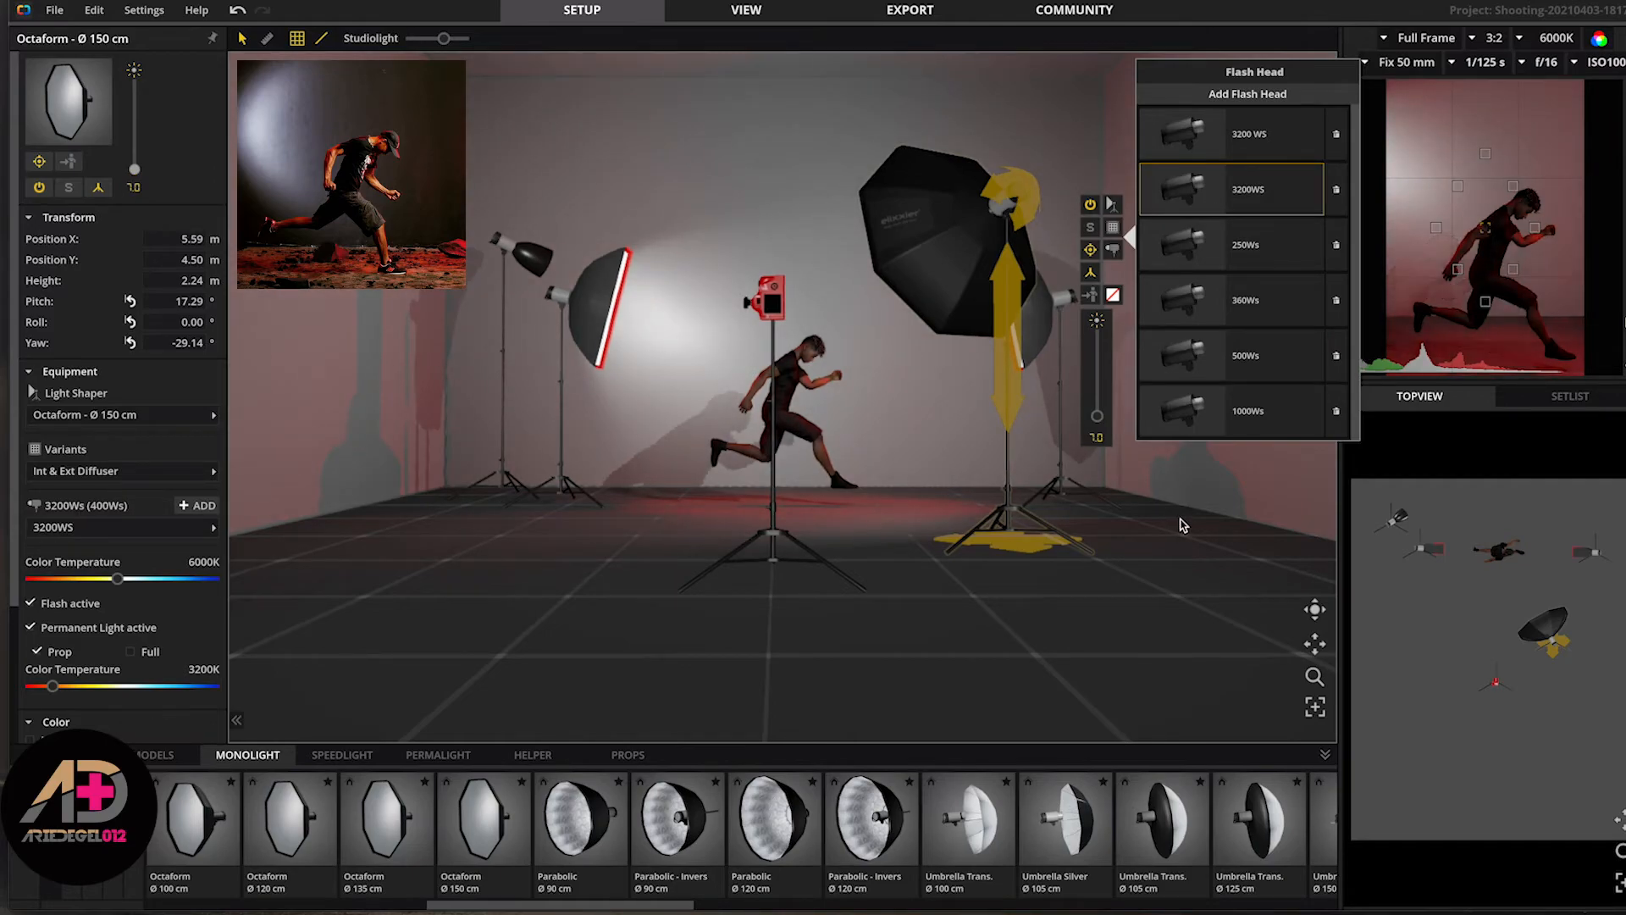
pyautogui.click(1090, 391)
pyautogui.click(989, 307)
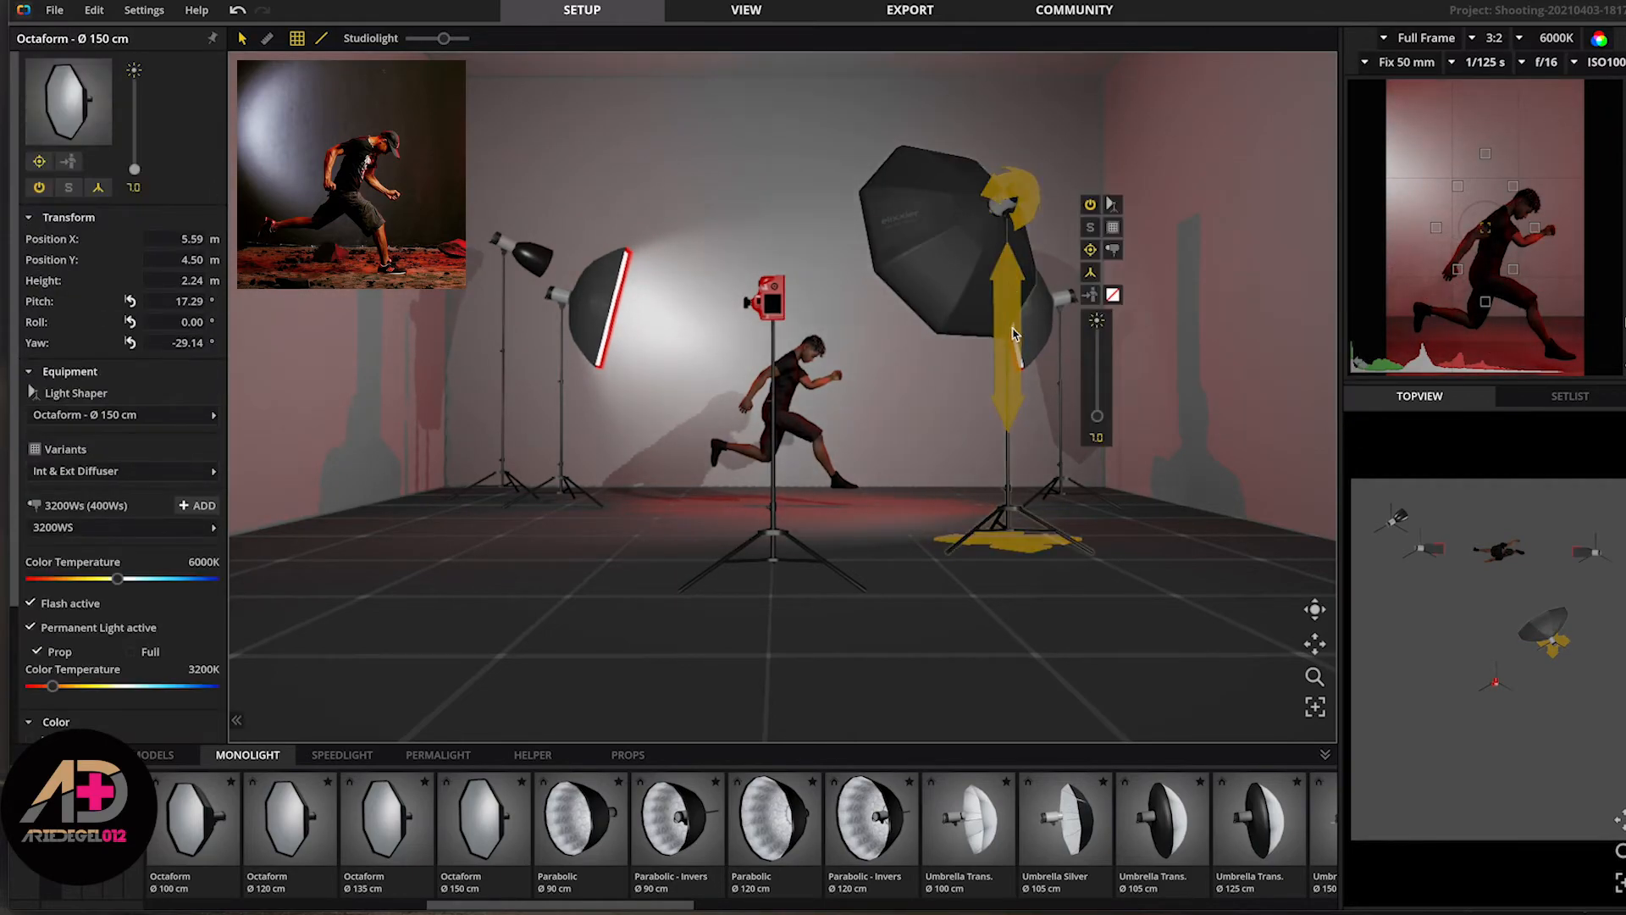
pyautogui.moveTo(1098, 415); pyautogui.dragTo(1098, 391)
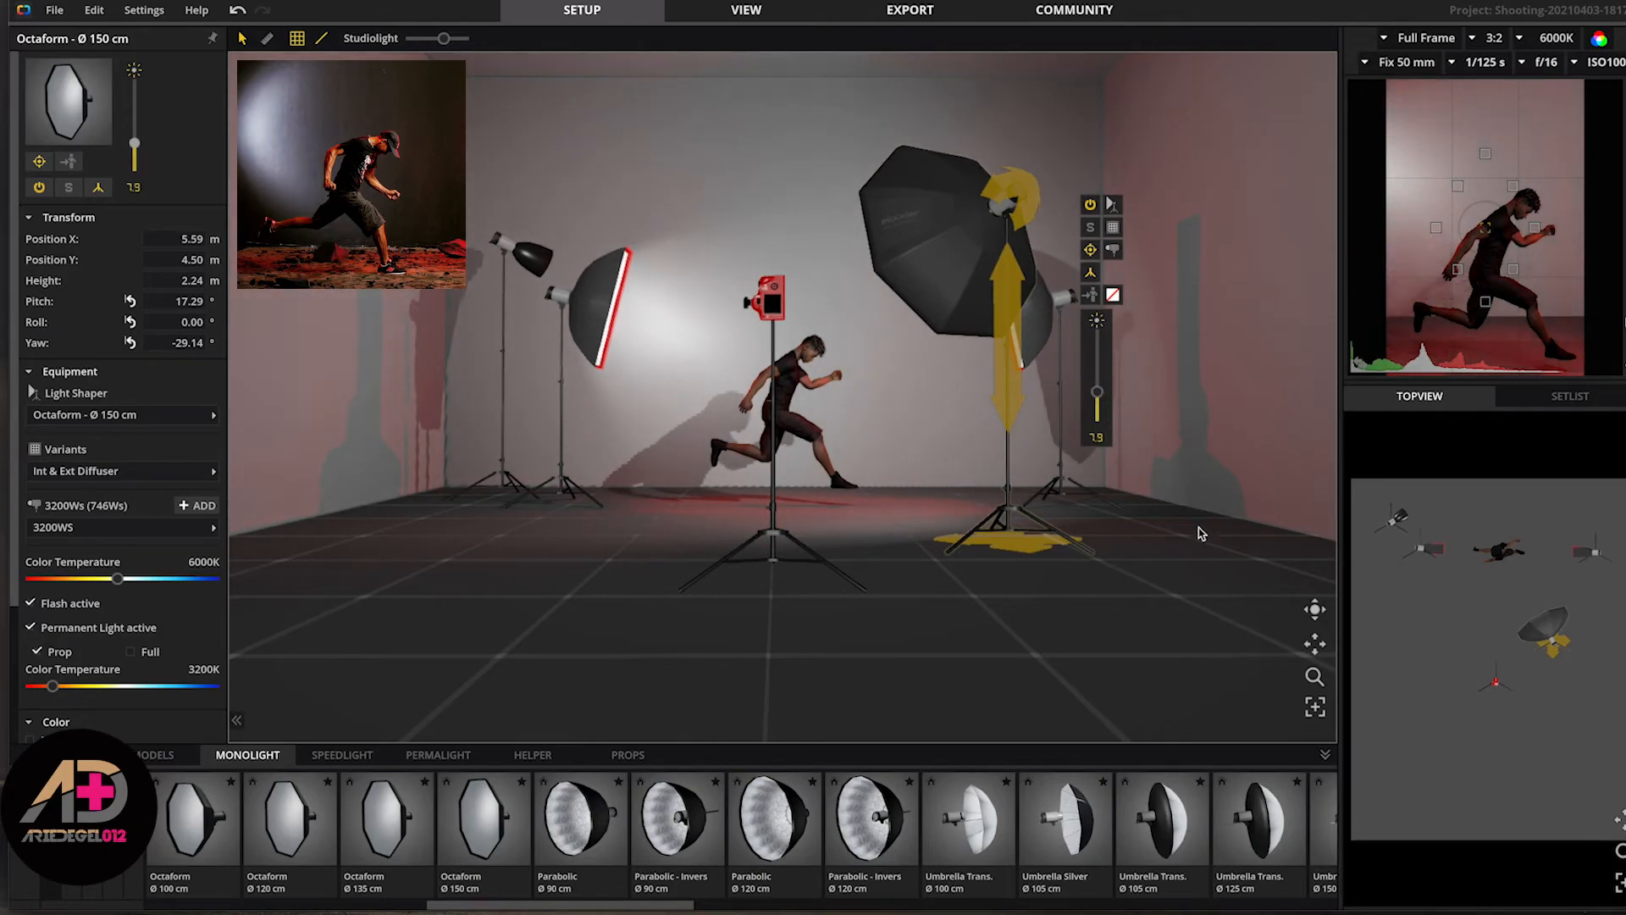
# - Inspect the octaform's light on the model up close and lower the running model towards the studio floor
pyautogui.scroll(3, 938, 444)
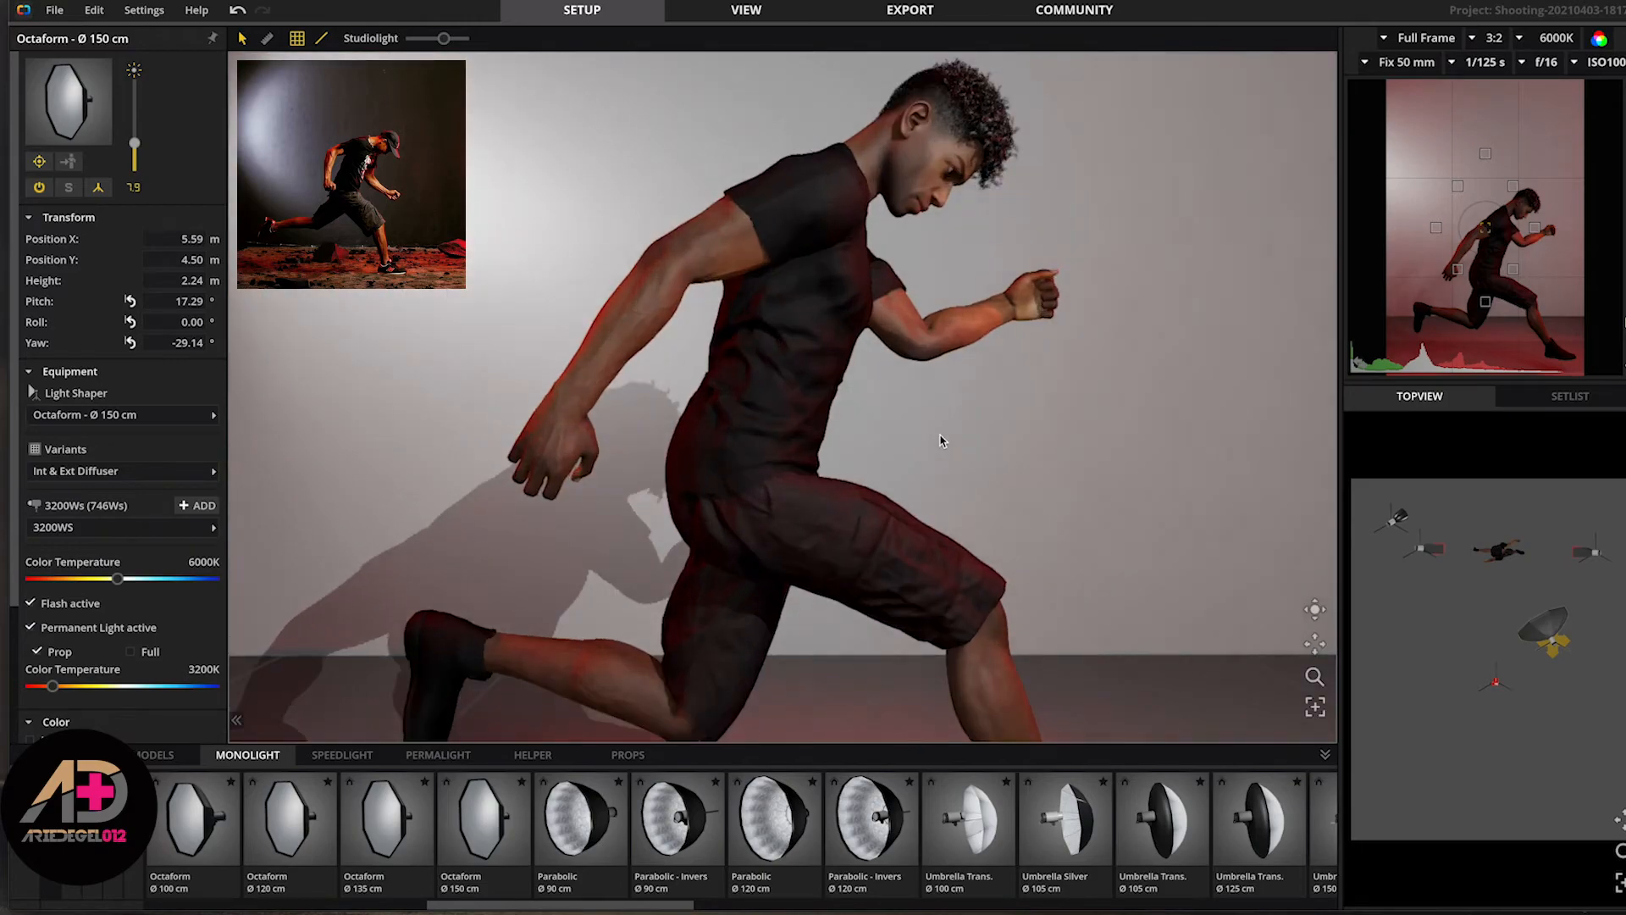
pyautogui.scroll(-3, 1144, 574)
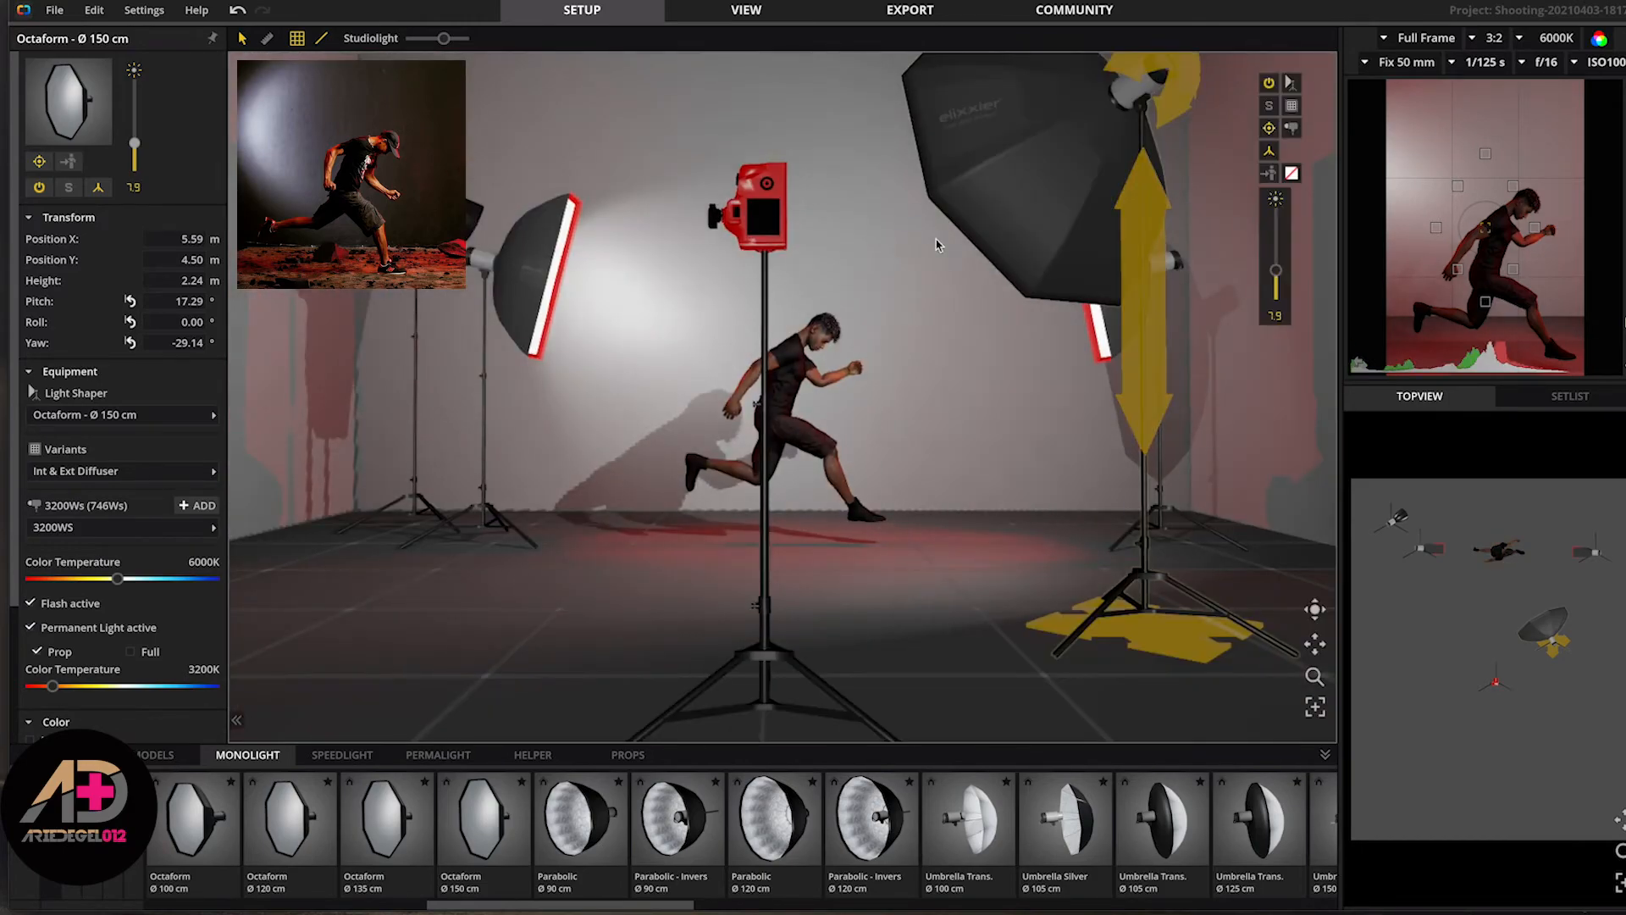
pyautogui.click(826, 366)
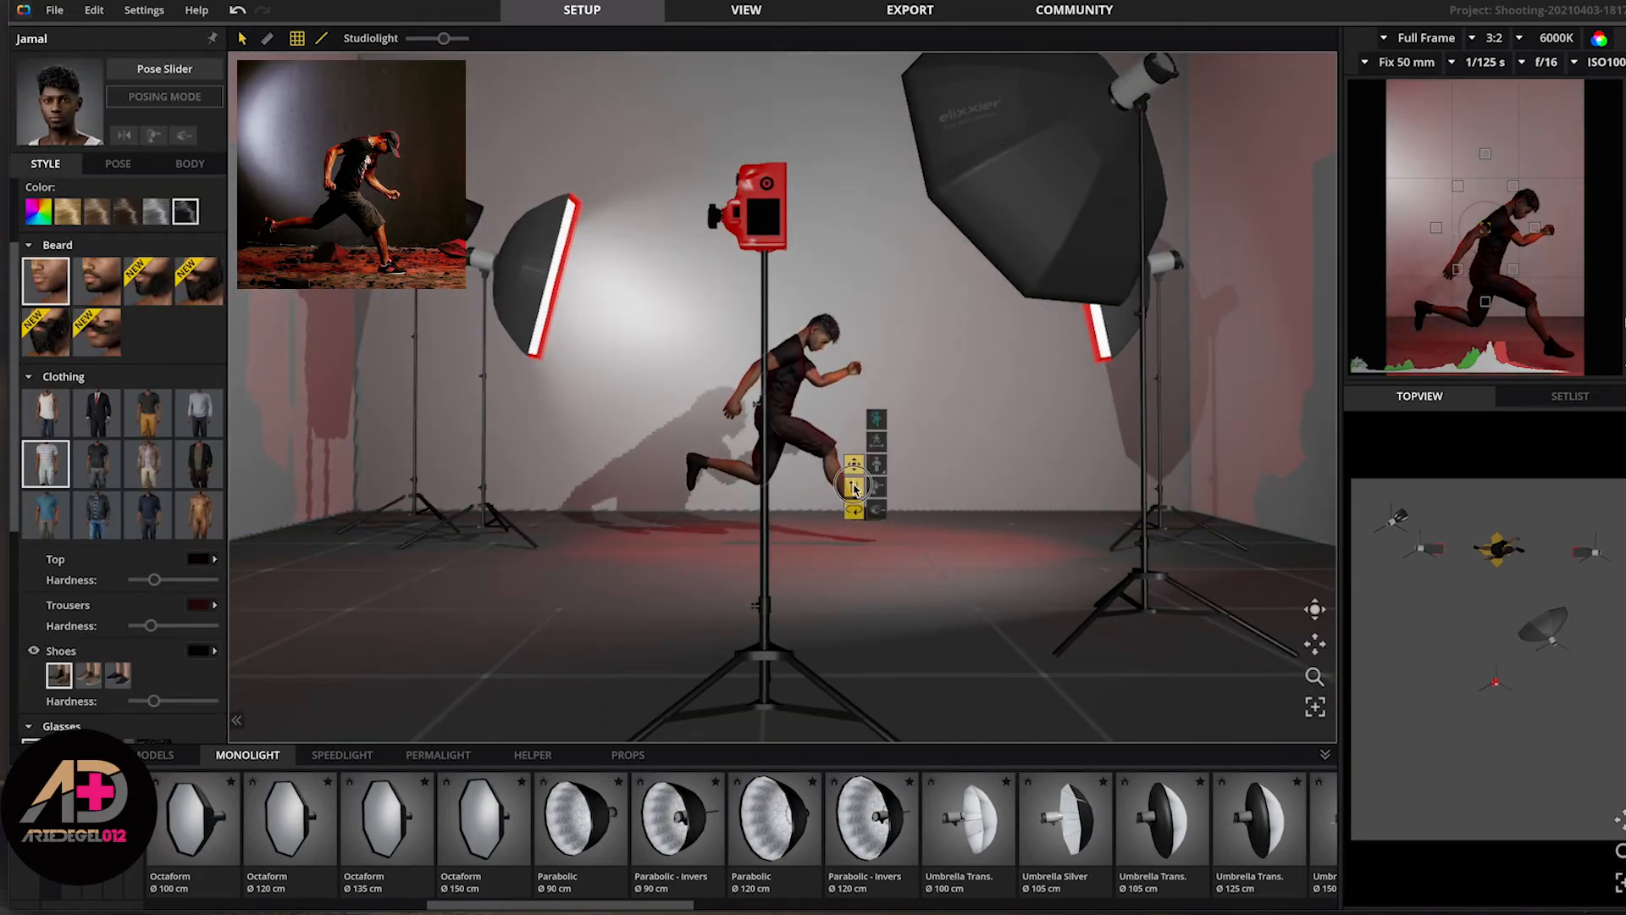
pyautogui.click(555, 279)
# - Move the octaform closer to the model, to X 5.41 m and Y 3.82 m, and adjust its yaw
pyautogui.click(1092, 610)
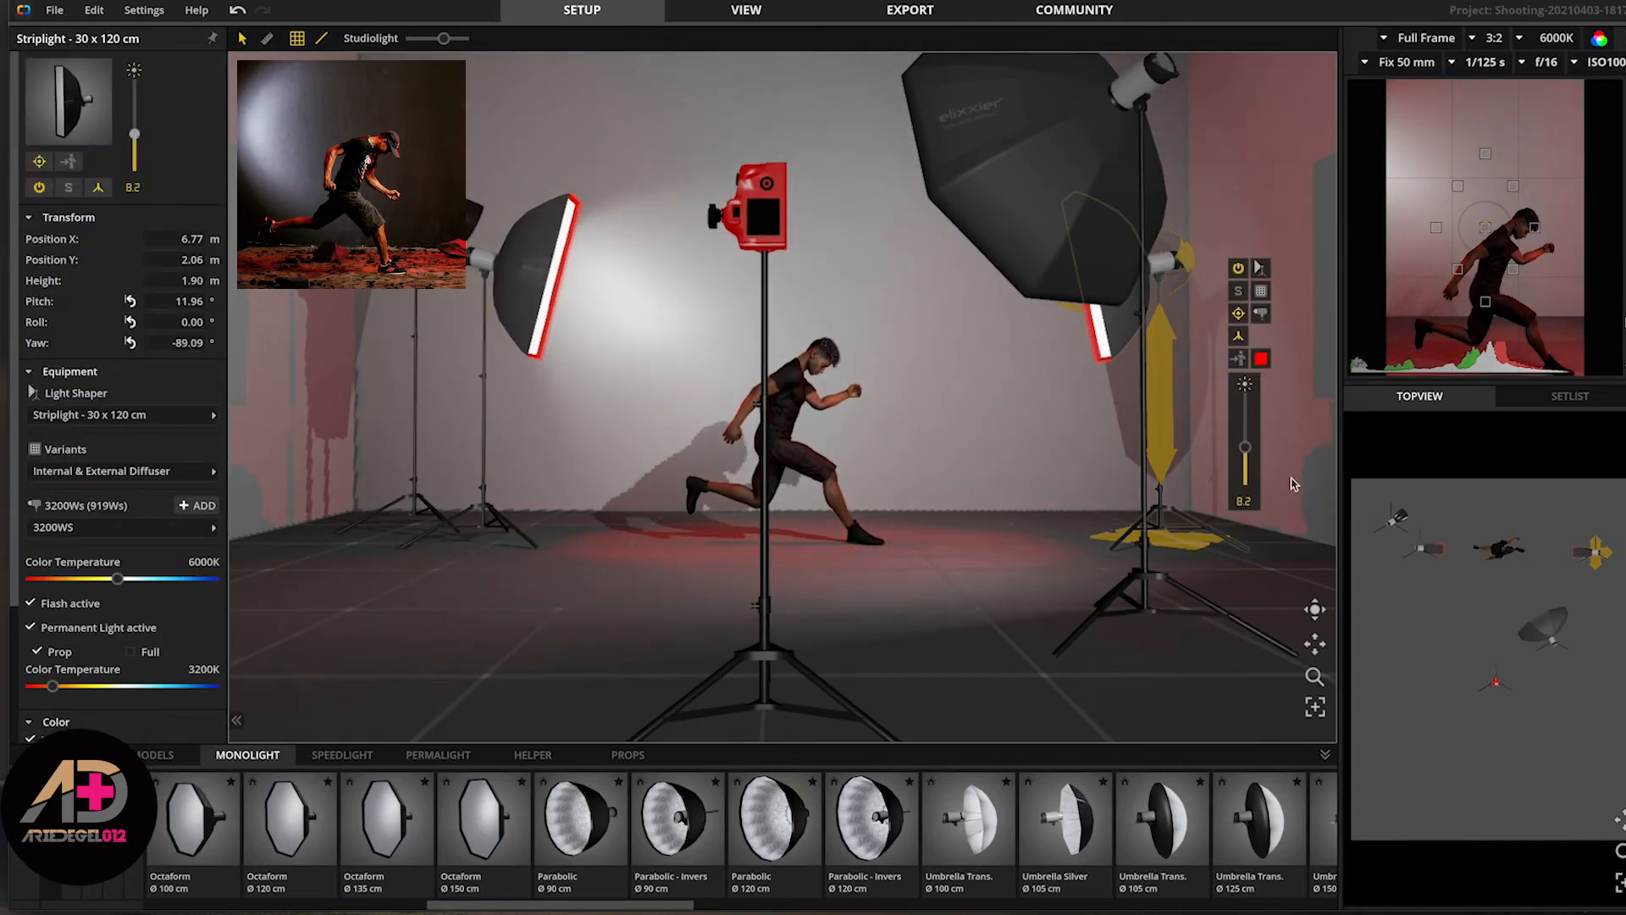
pyautogui.moveTo(1000, 621); pyautogui.dragTo(941, 585)
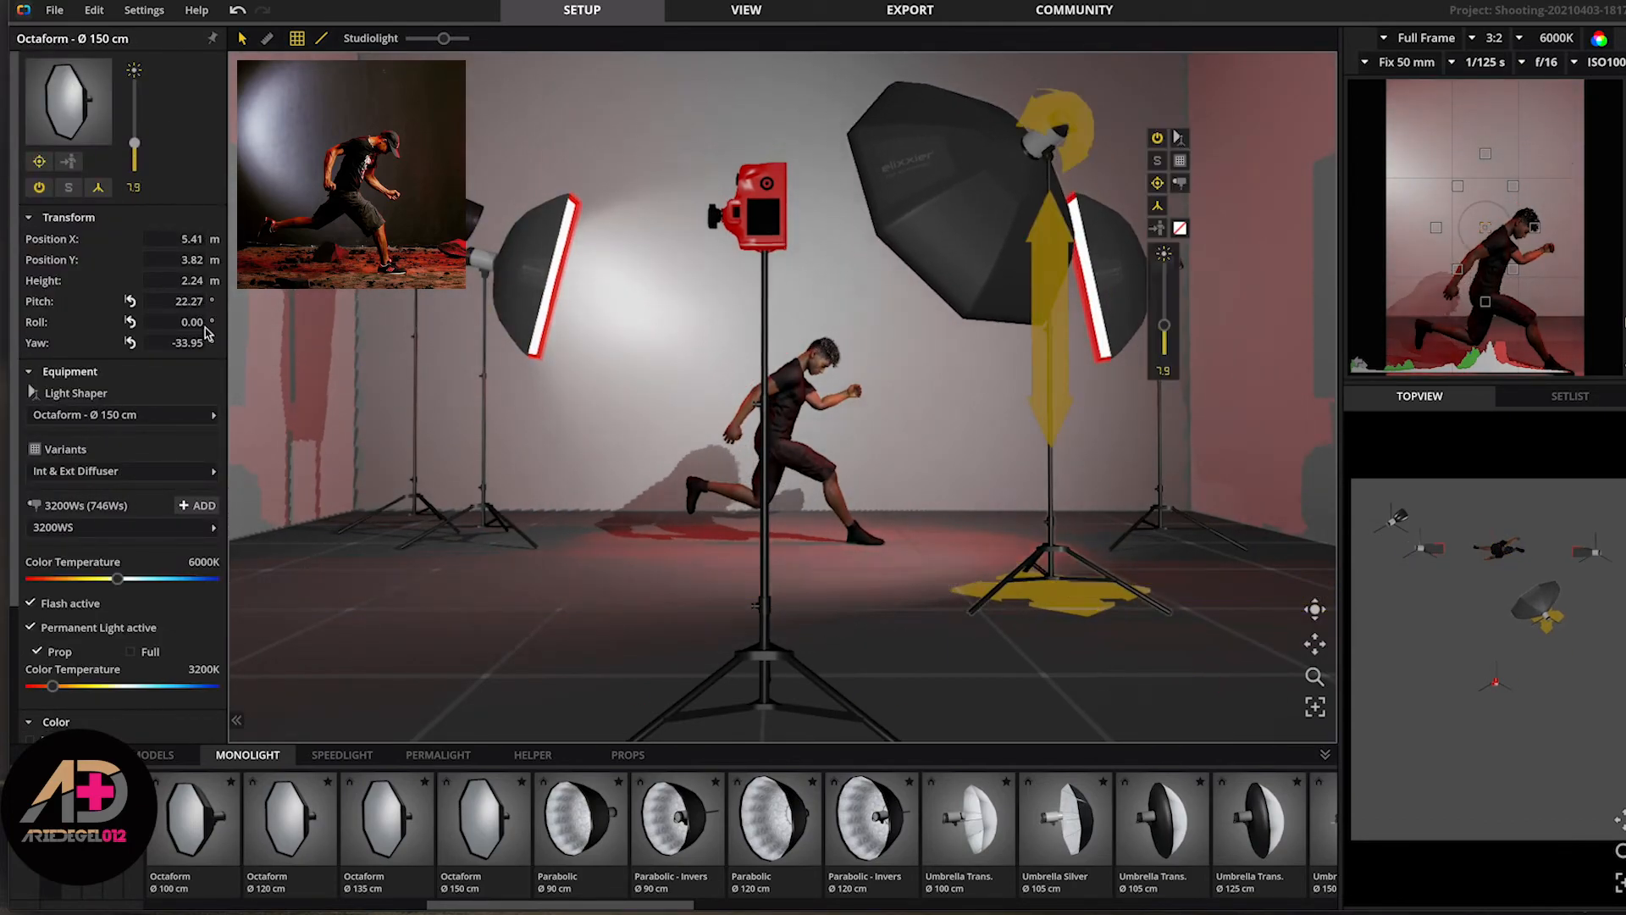
pyautogui.moveTo(170, 345); pyautogui.dragTo(126, 349)
# - Give the running model the knitted beanie from the hair styles
pyautogui.click(839, 441)
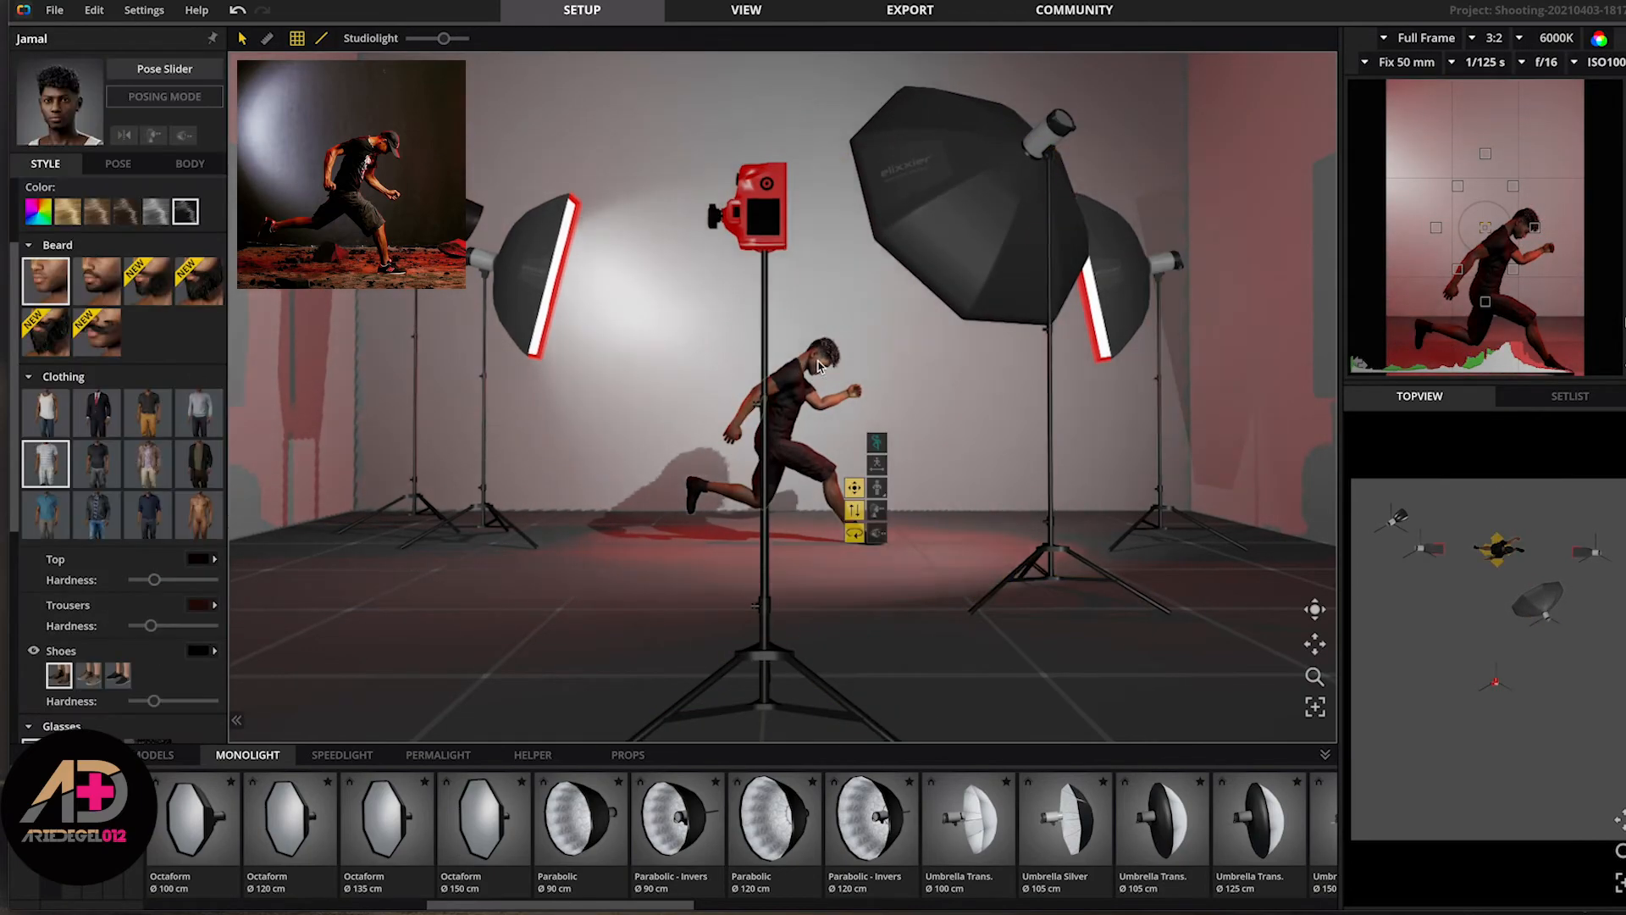
pyautogui.scroll(-3, 119, 491)
pyautogui.scroll(-4, 118, 500)
pyautogui.scroll(8, 144, 440)
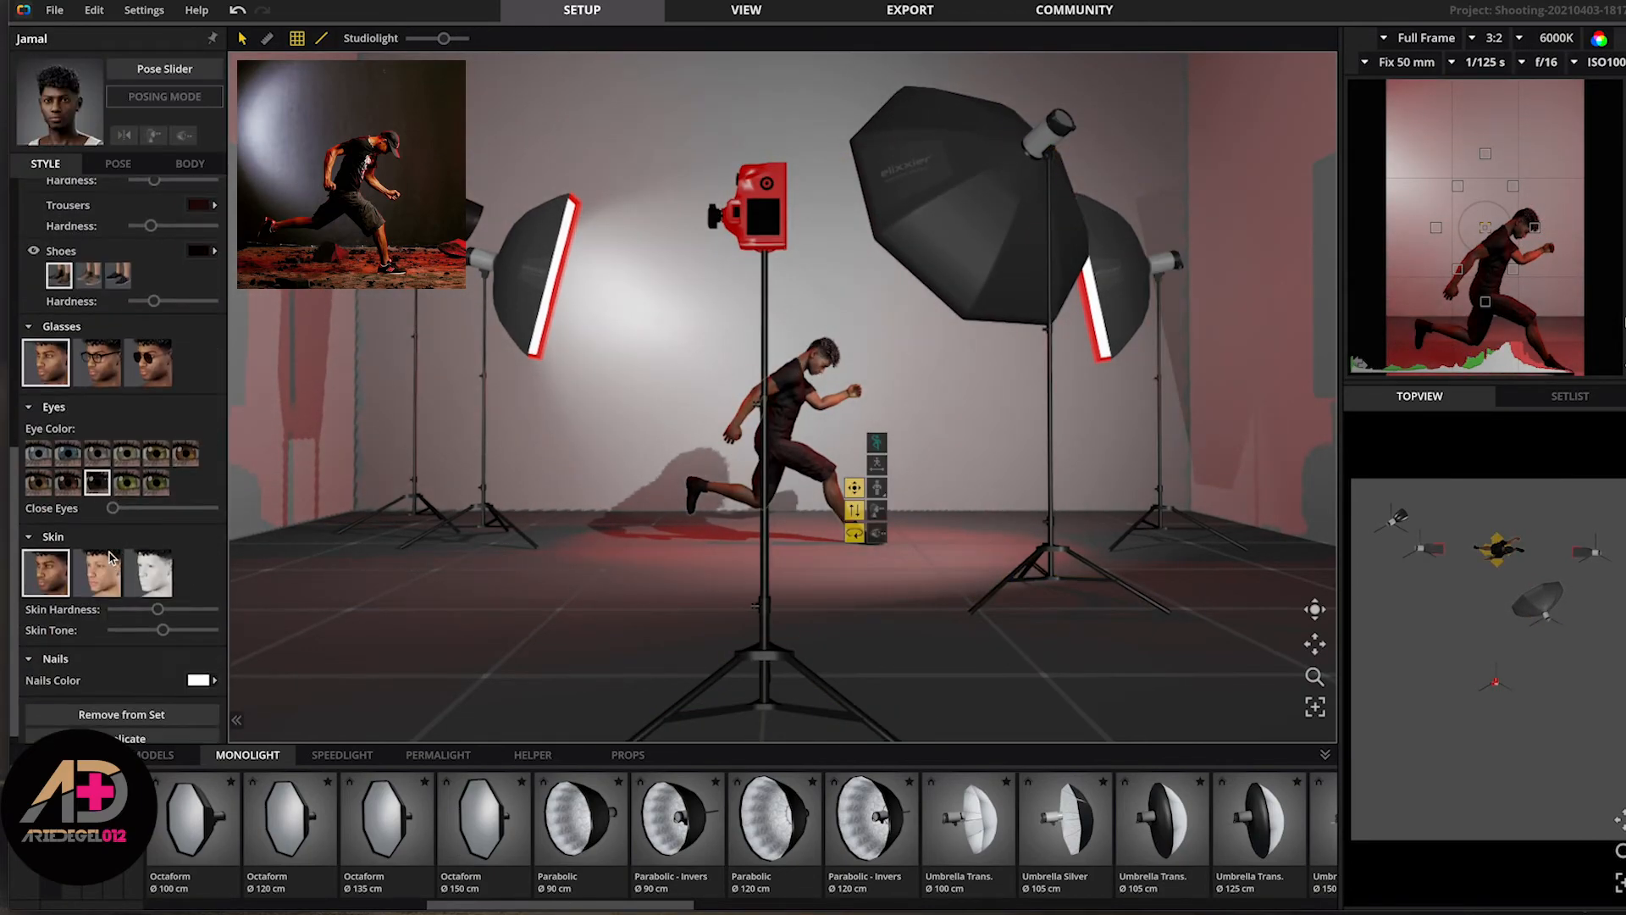
pyautogui.click(201, 280)
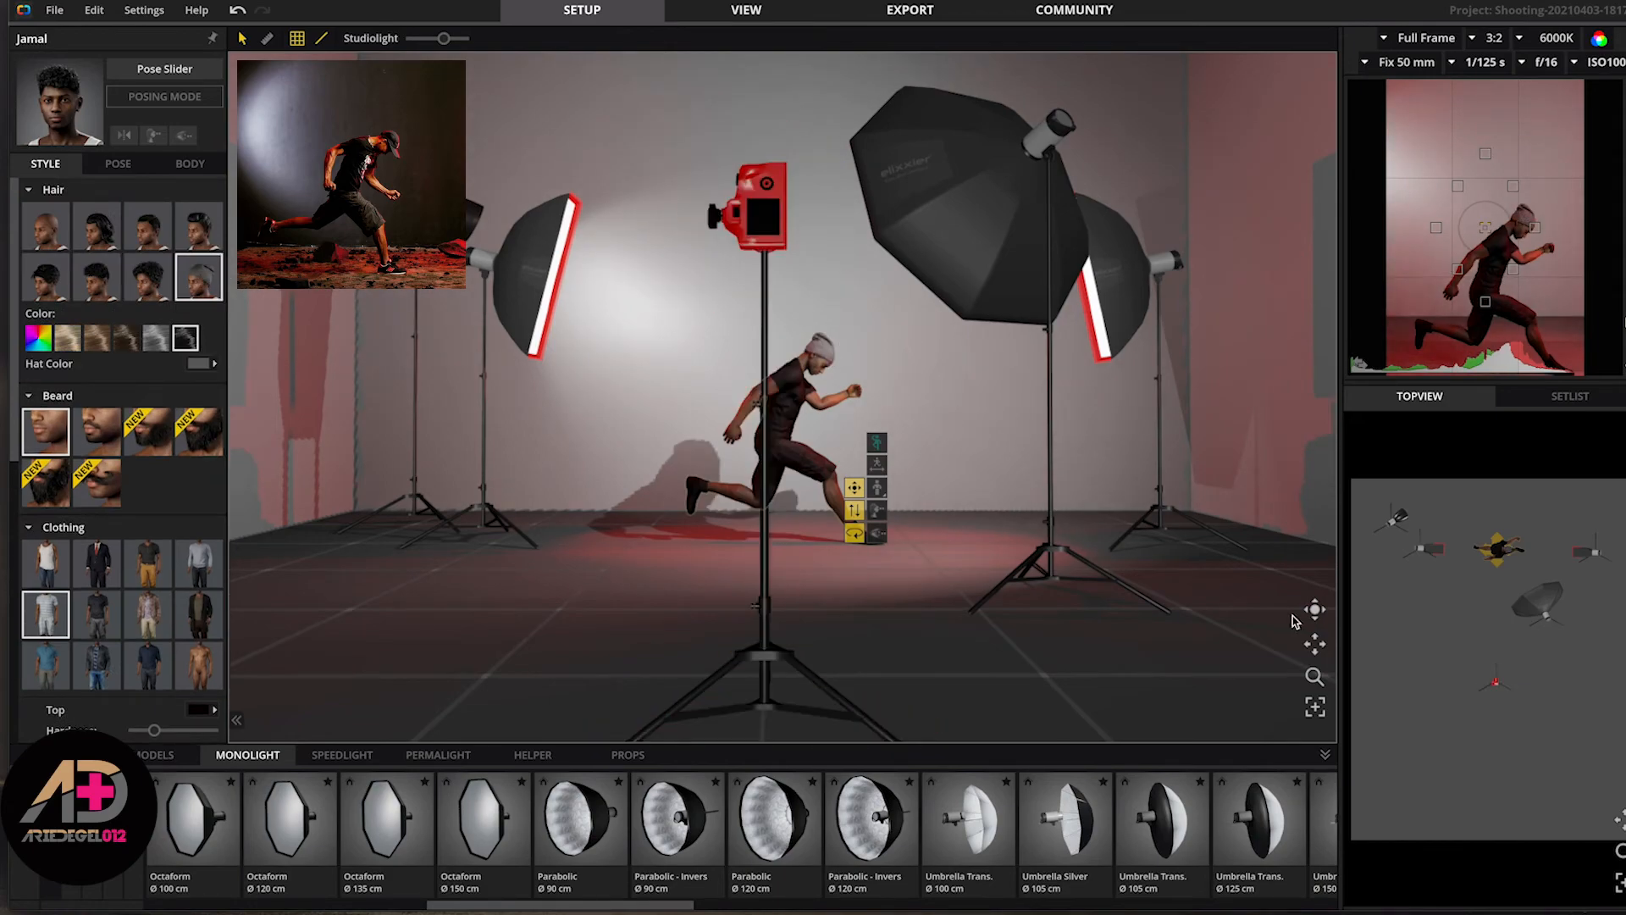
pyautogui.scroll(5, 782, 371)
# - Repose the running model's front arm in posing mode by swinging the elbow outward from the torso
pyautogui.click(1315, 707)
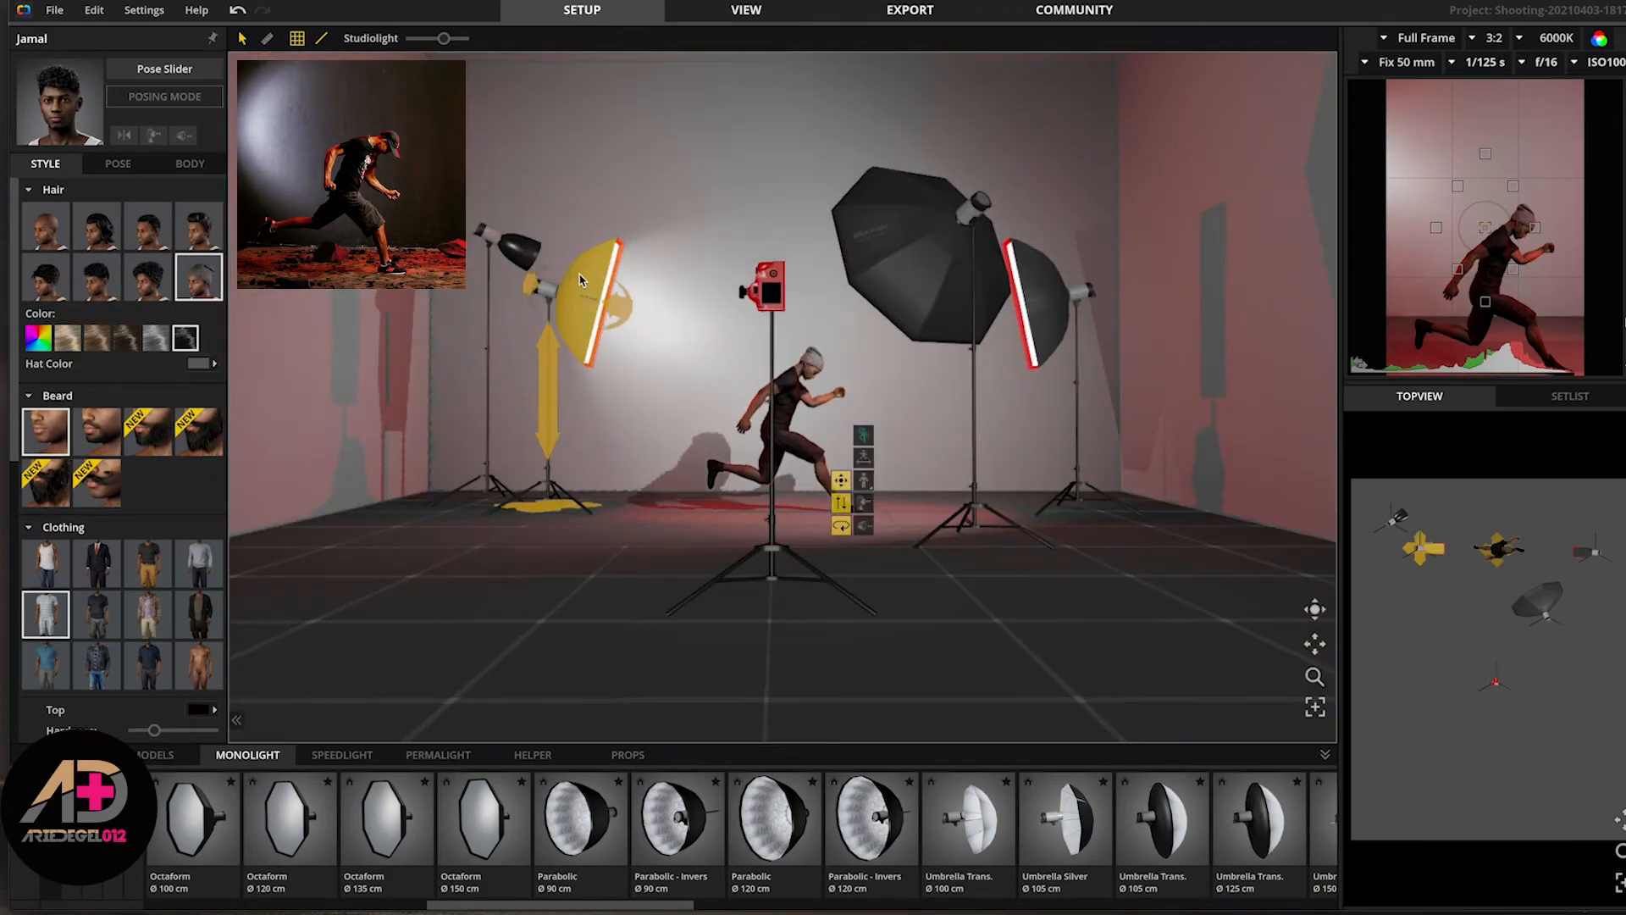
pyautogui.moveTo(1219, 619); pyautogui.dragTo(1075, 612)
pyautogui.scroll(5, 944, 521)
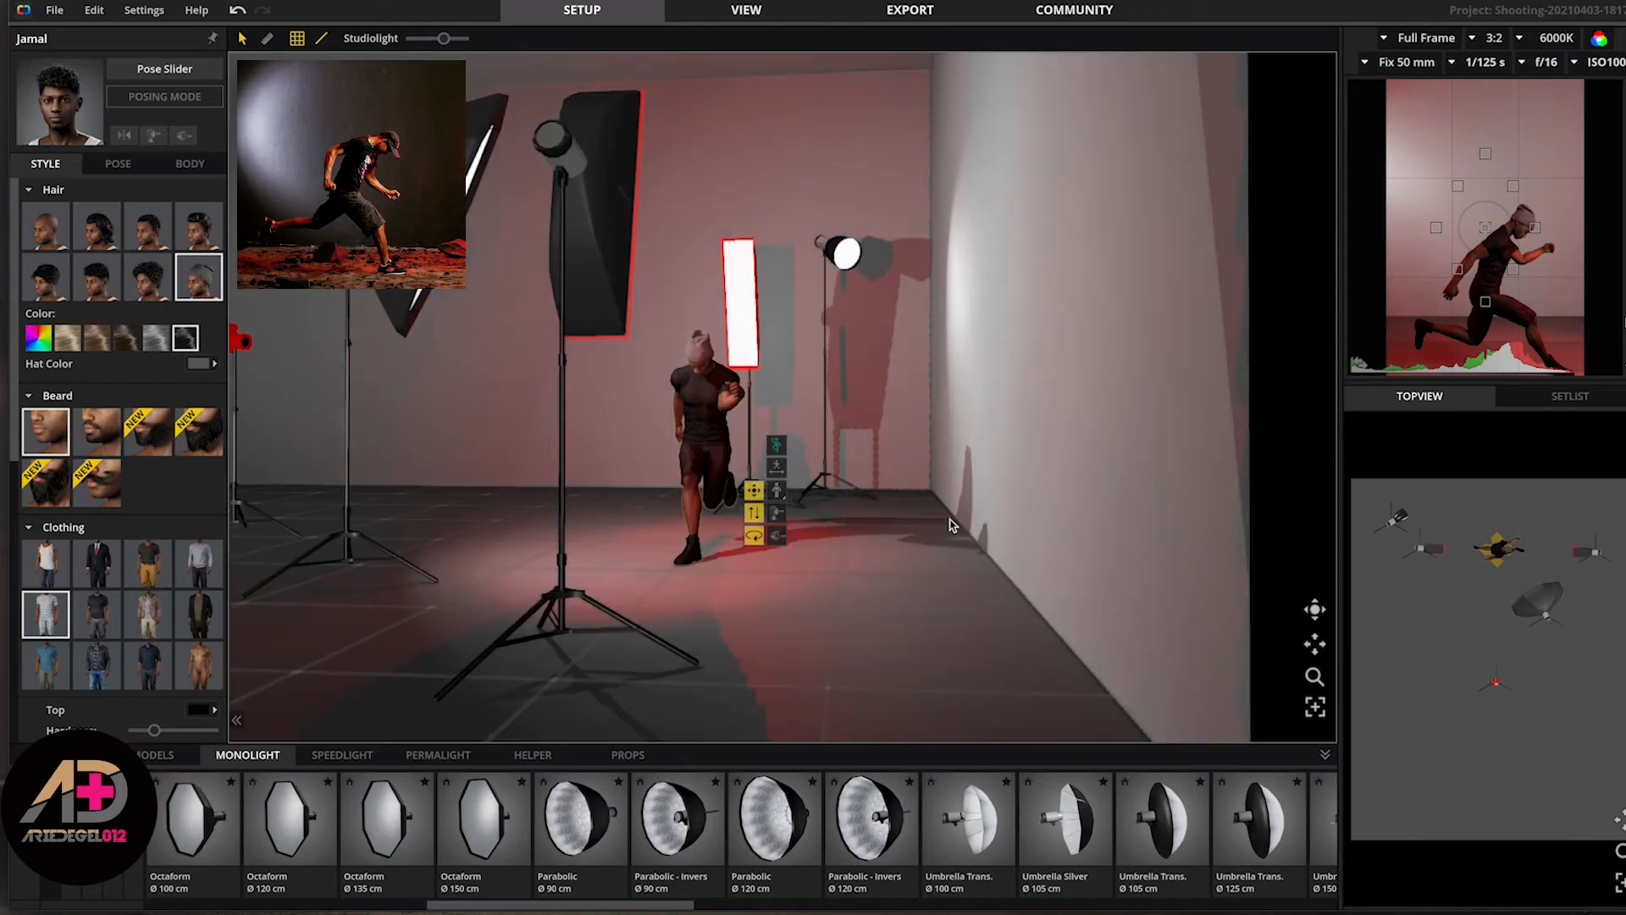
pyautogui.scroll(3, 940, 521)
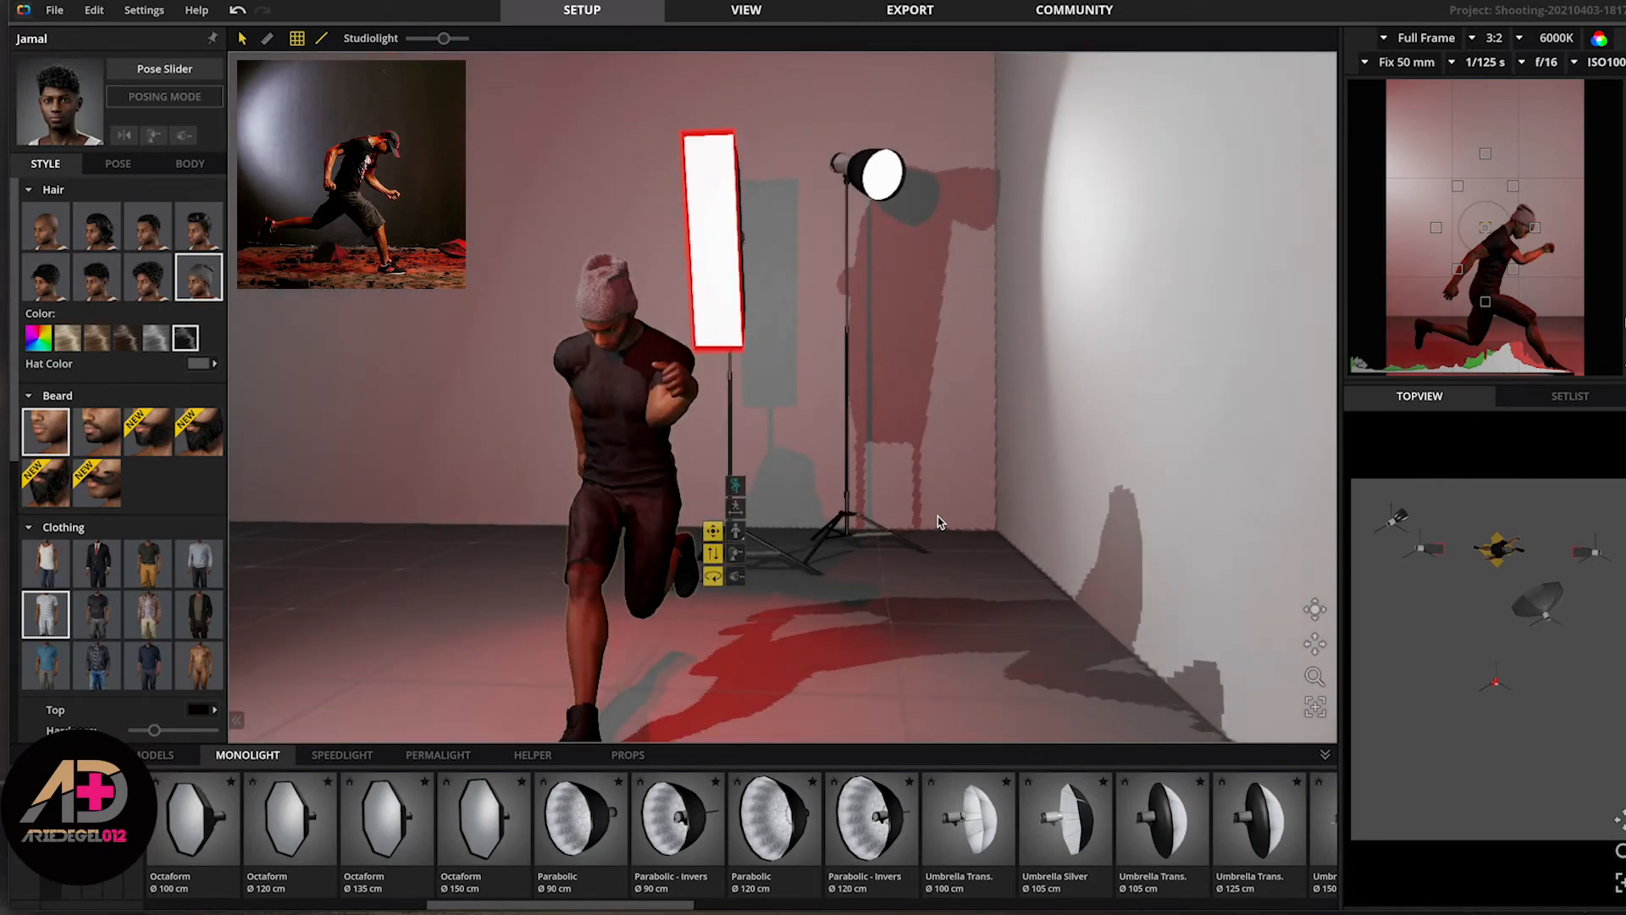
pyautogui.moveTo(698, 594); pyautogui.dragTo(723, 589)
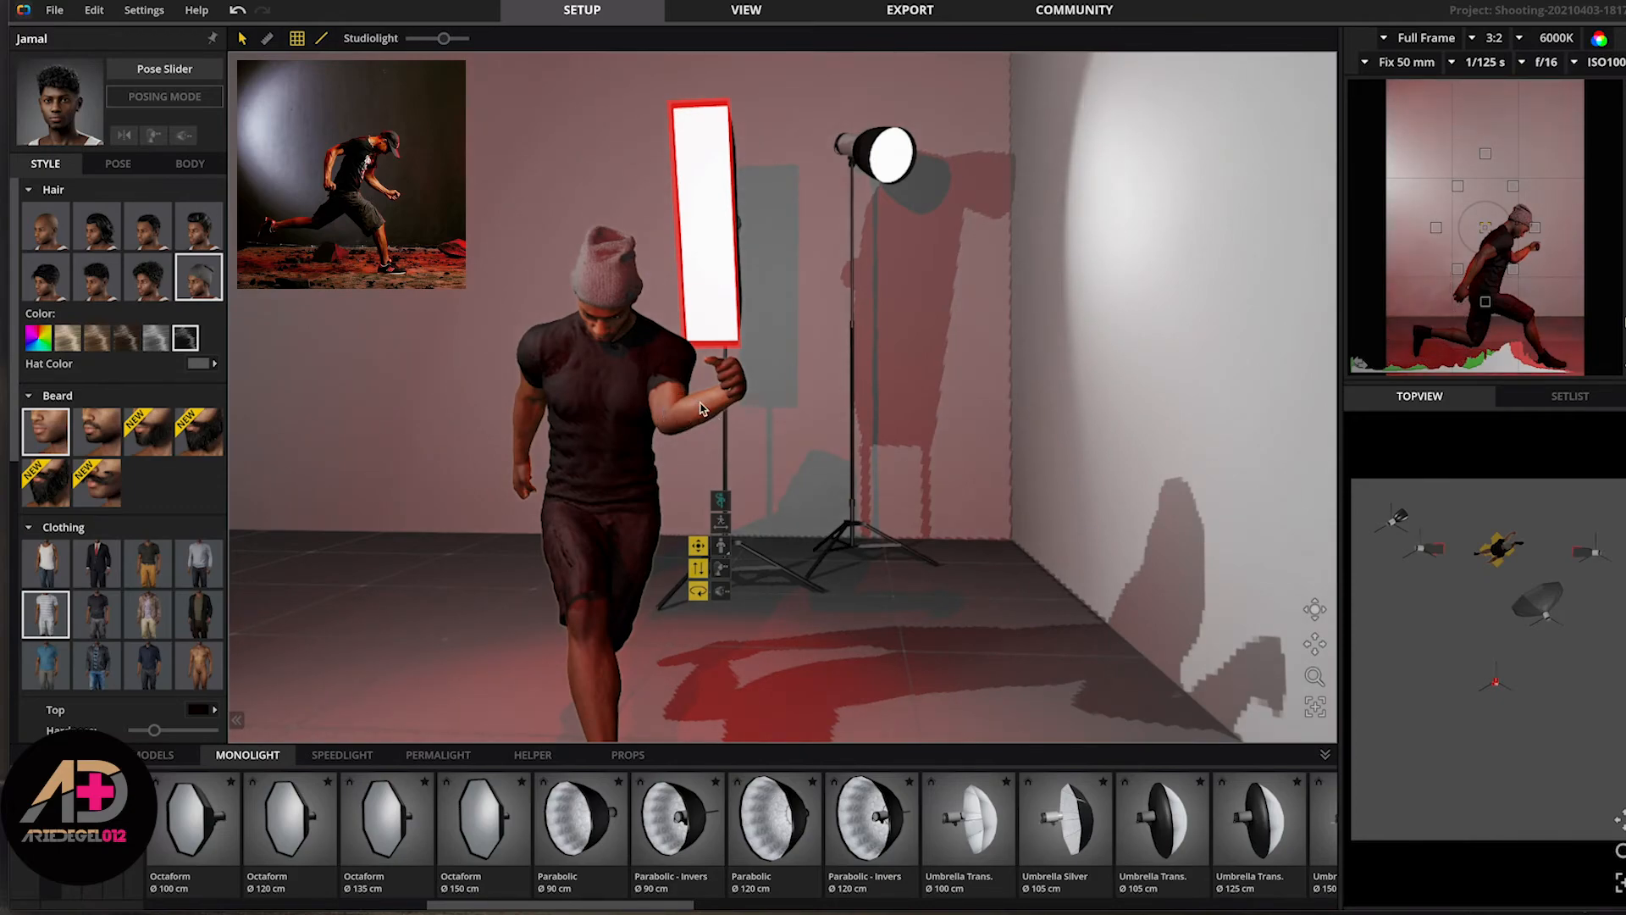
pyautogui.click(720, 503)
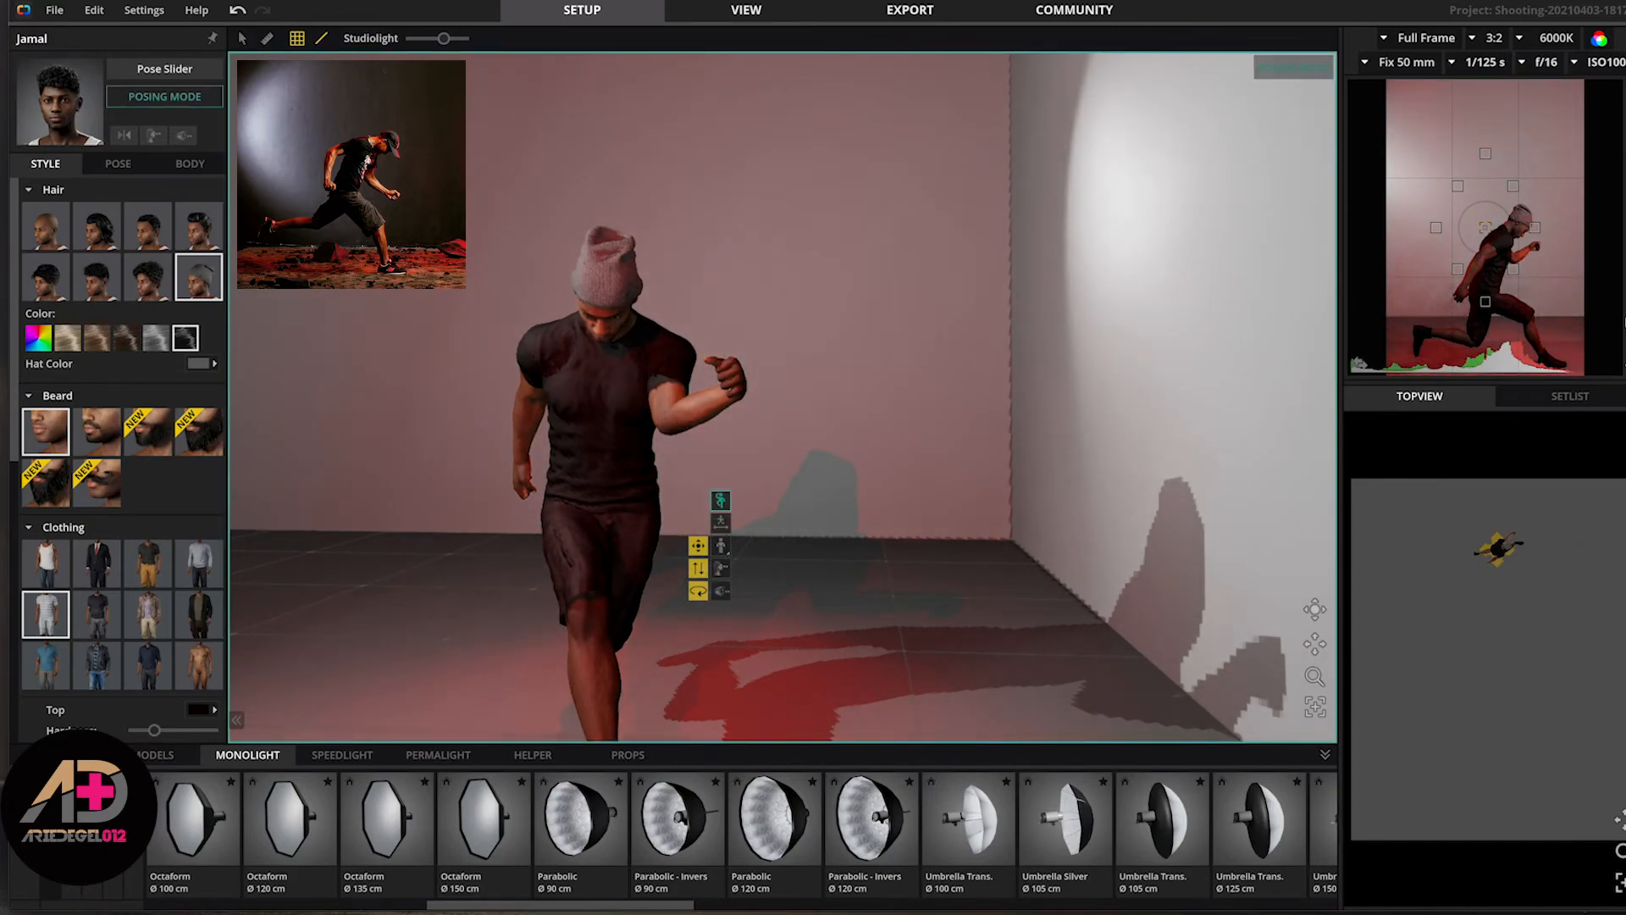
pyautogui.moveTo(679, 418)
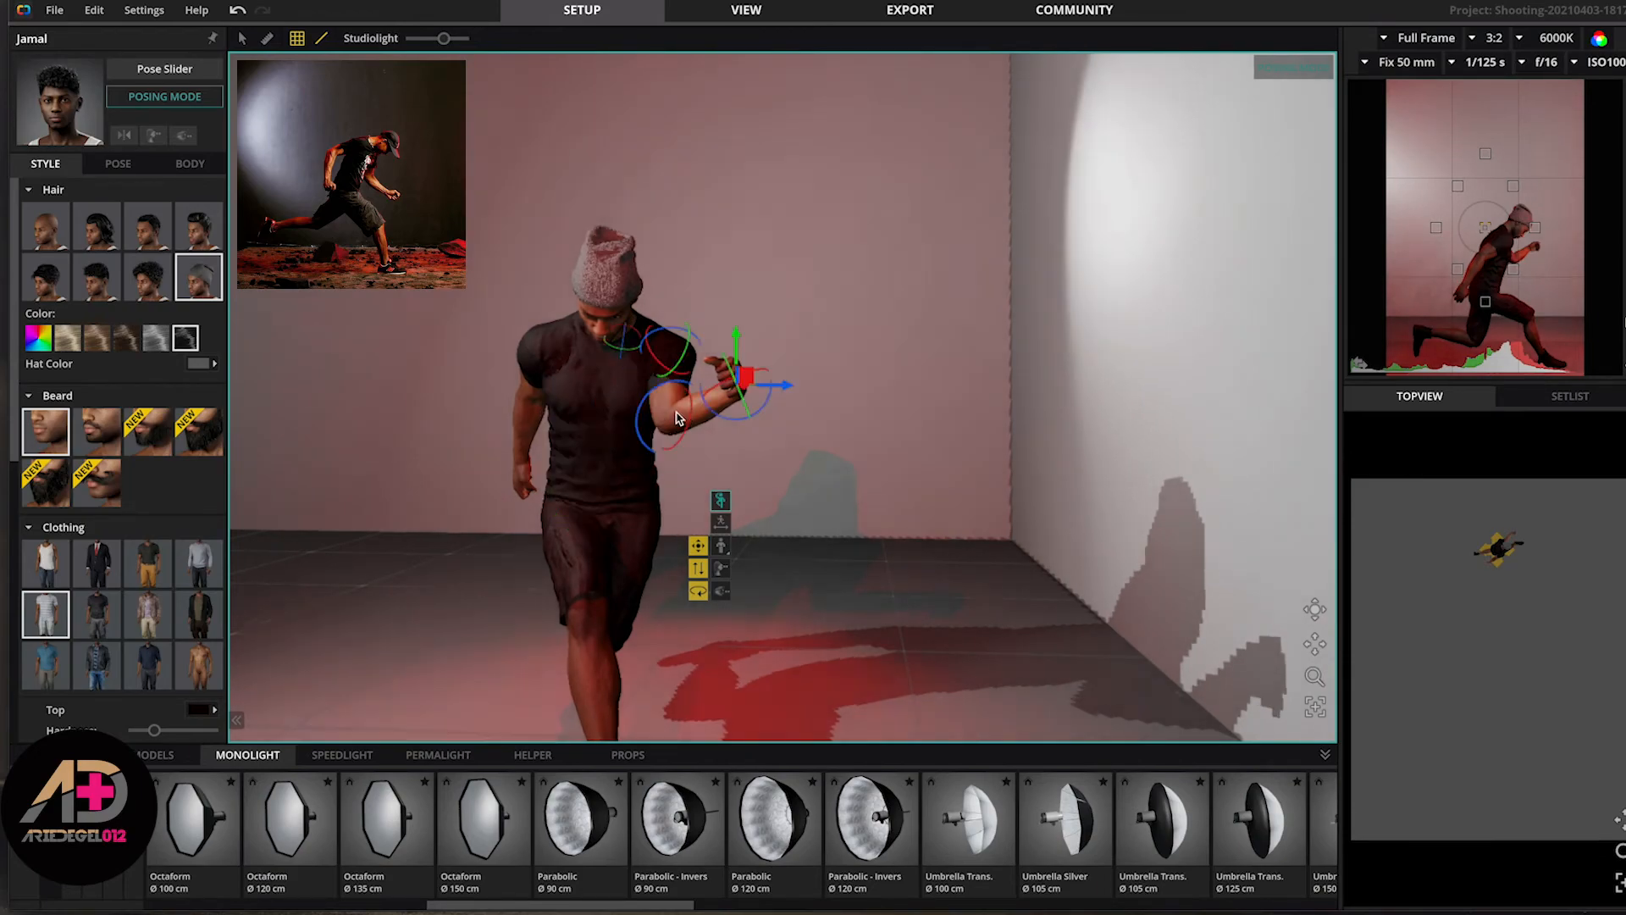
pyautogui.moveTo(638, 409); pyautogui.dragTo(682, 448)
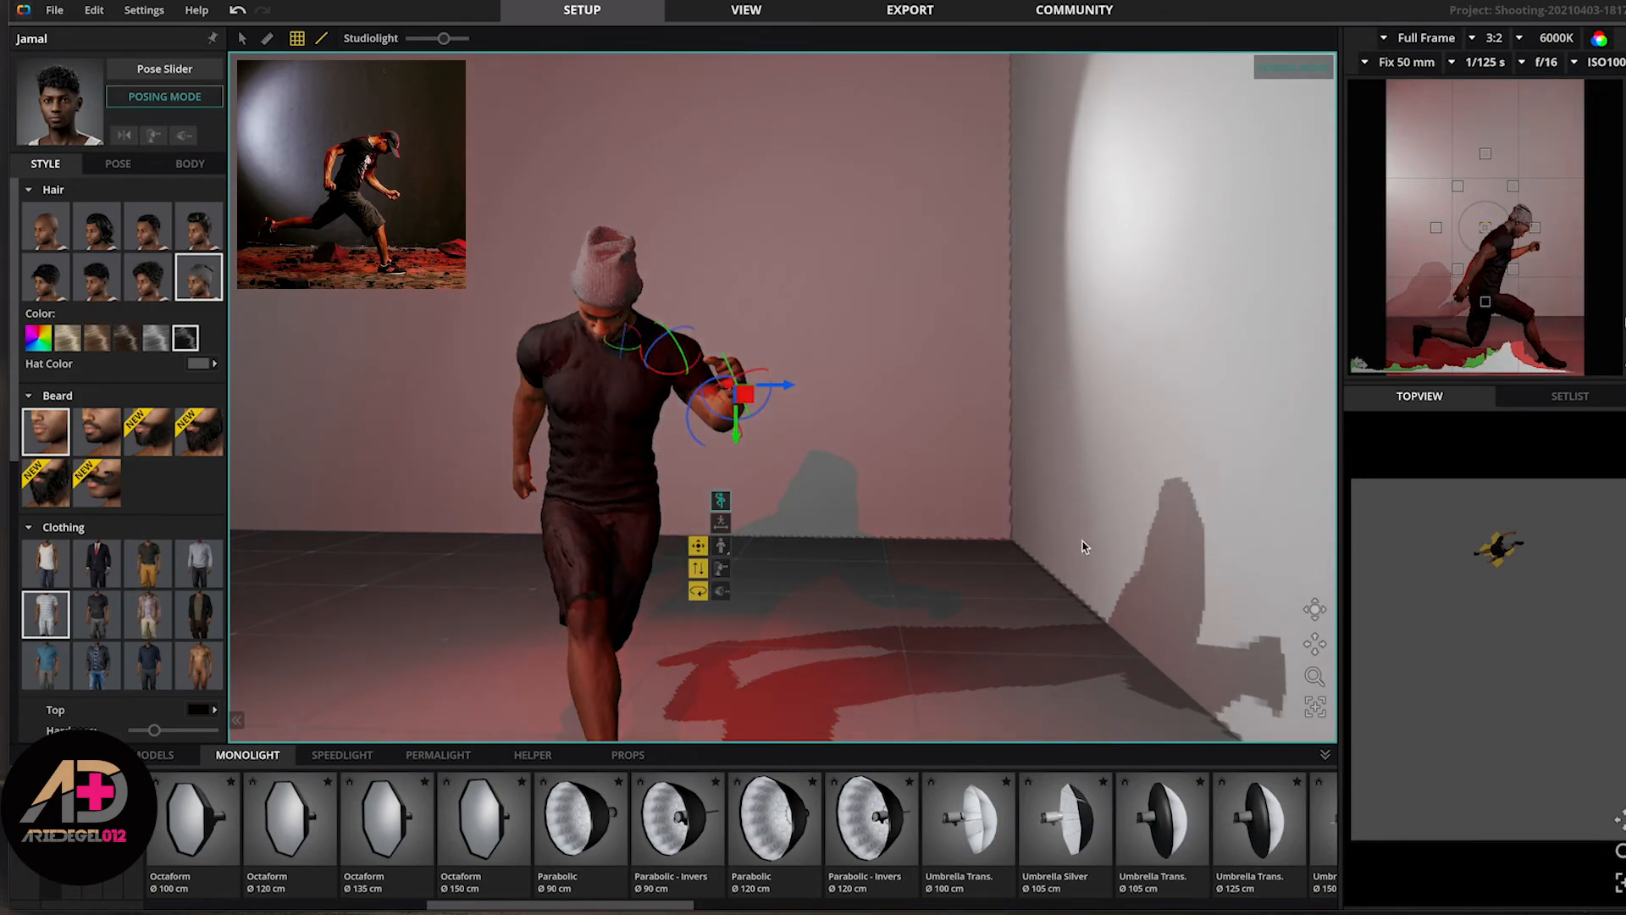
pyautogui.moveTo(1317, 616); pyautogui.dragTo(1514, 606)
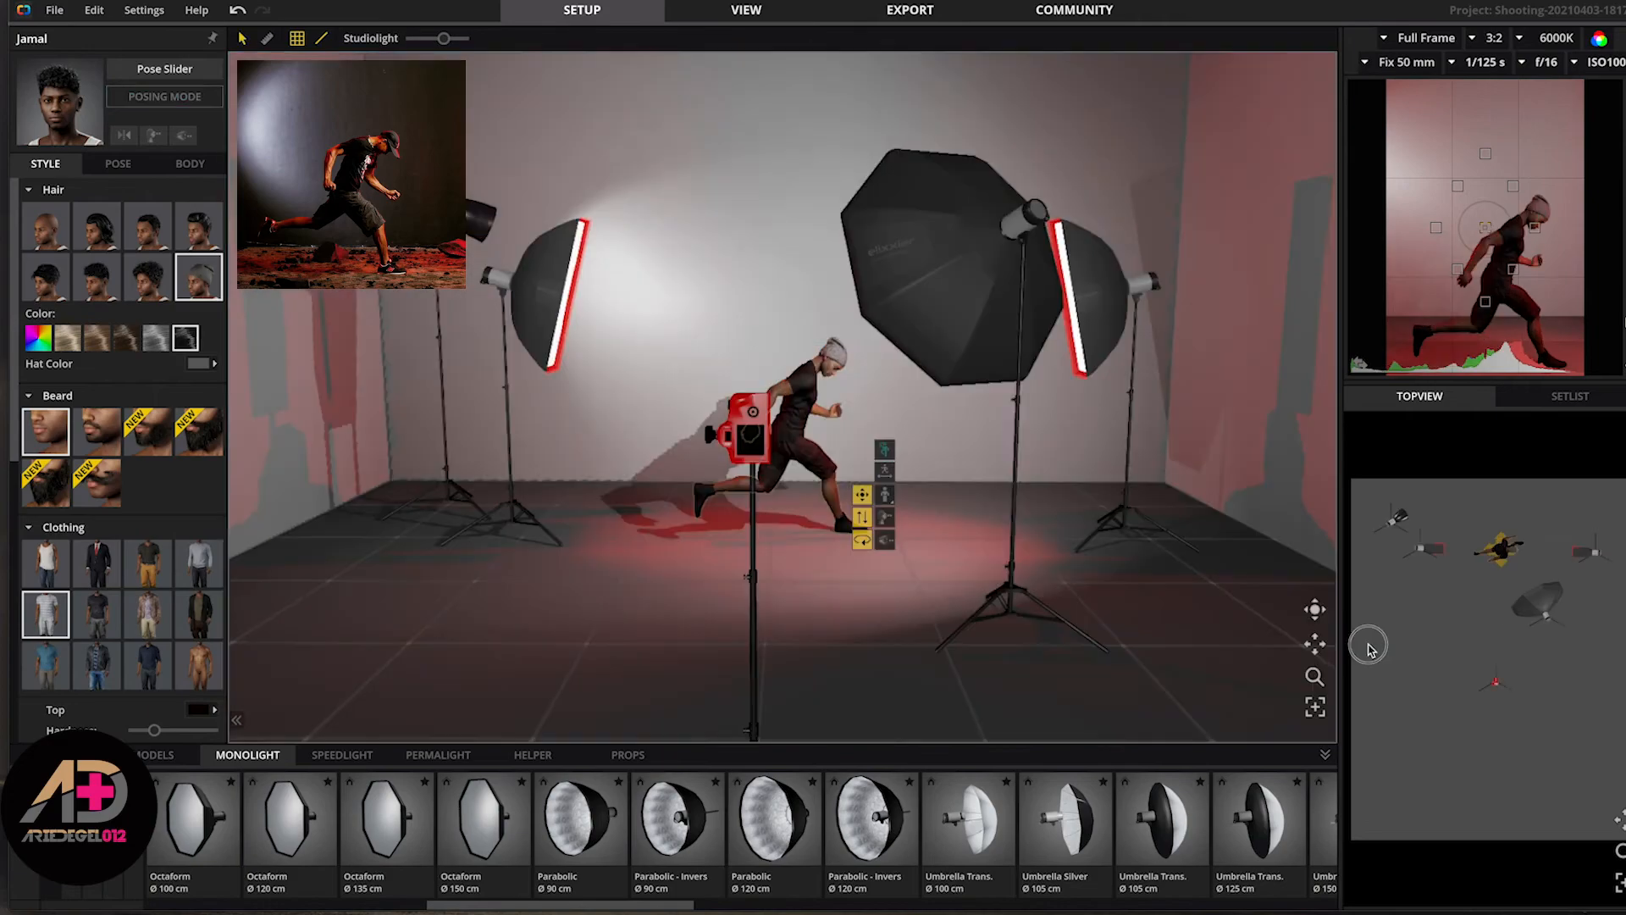
pyautogui.moveTo(1370, 645); pyautogui.dragTo(1368, 645)
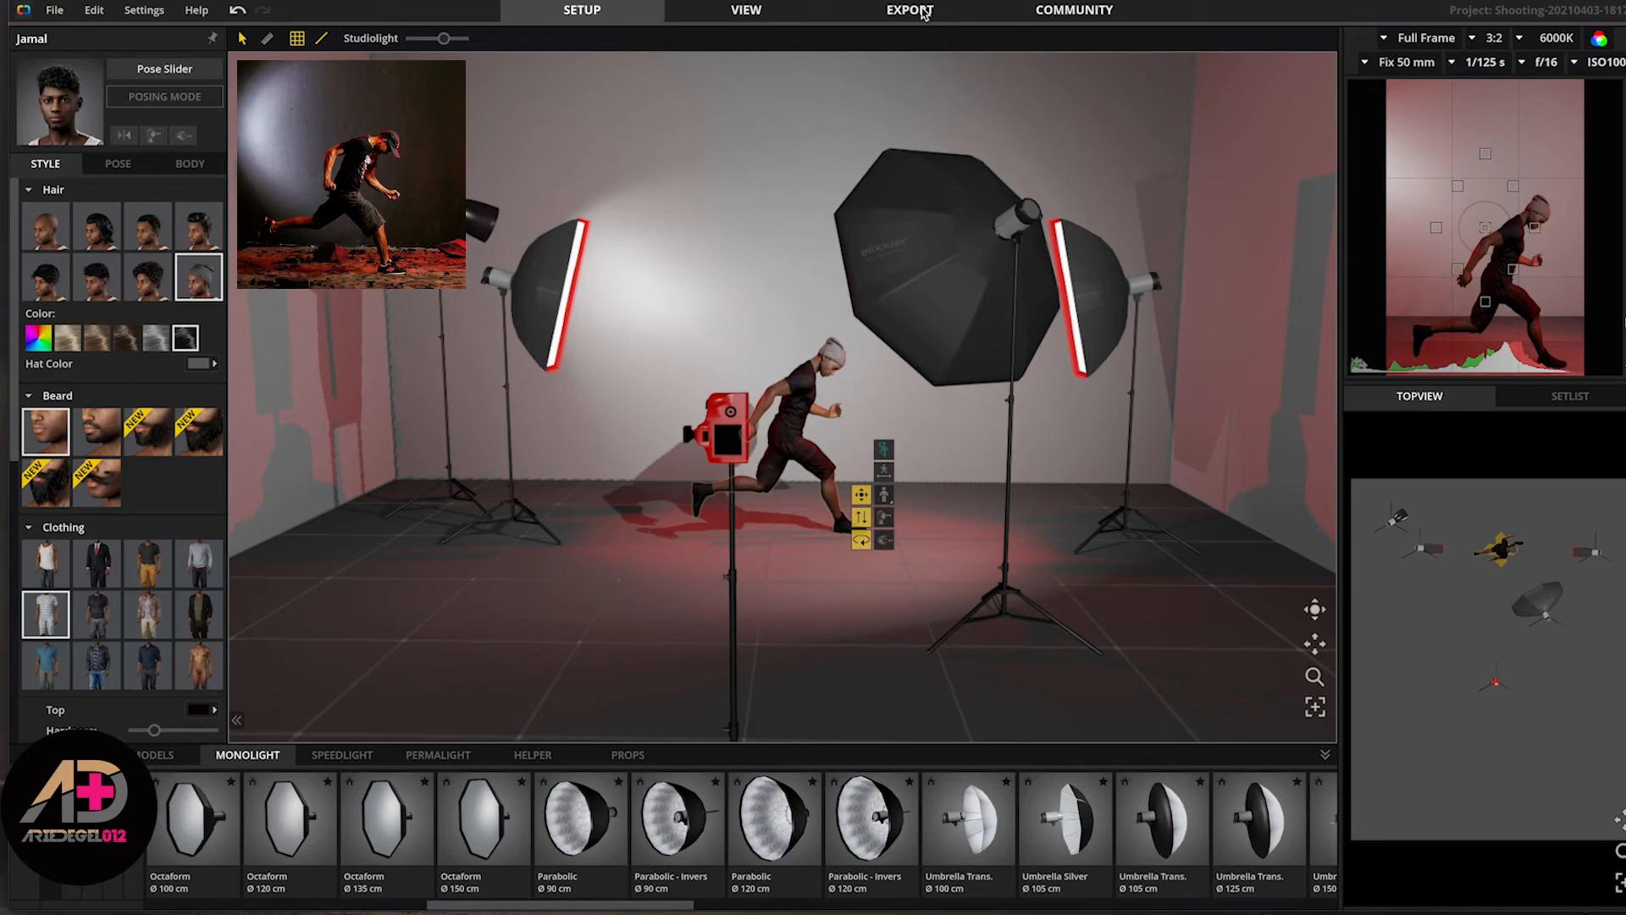
# - Open the export layout and move the camera, octaform, striplight and reflector information labels apart in the top view
pyautogui.click(924, 15)
pyautogui.click(770, 503)
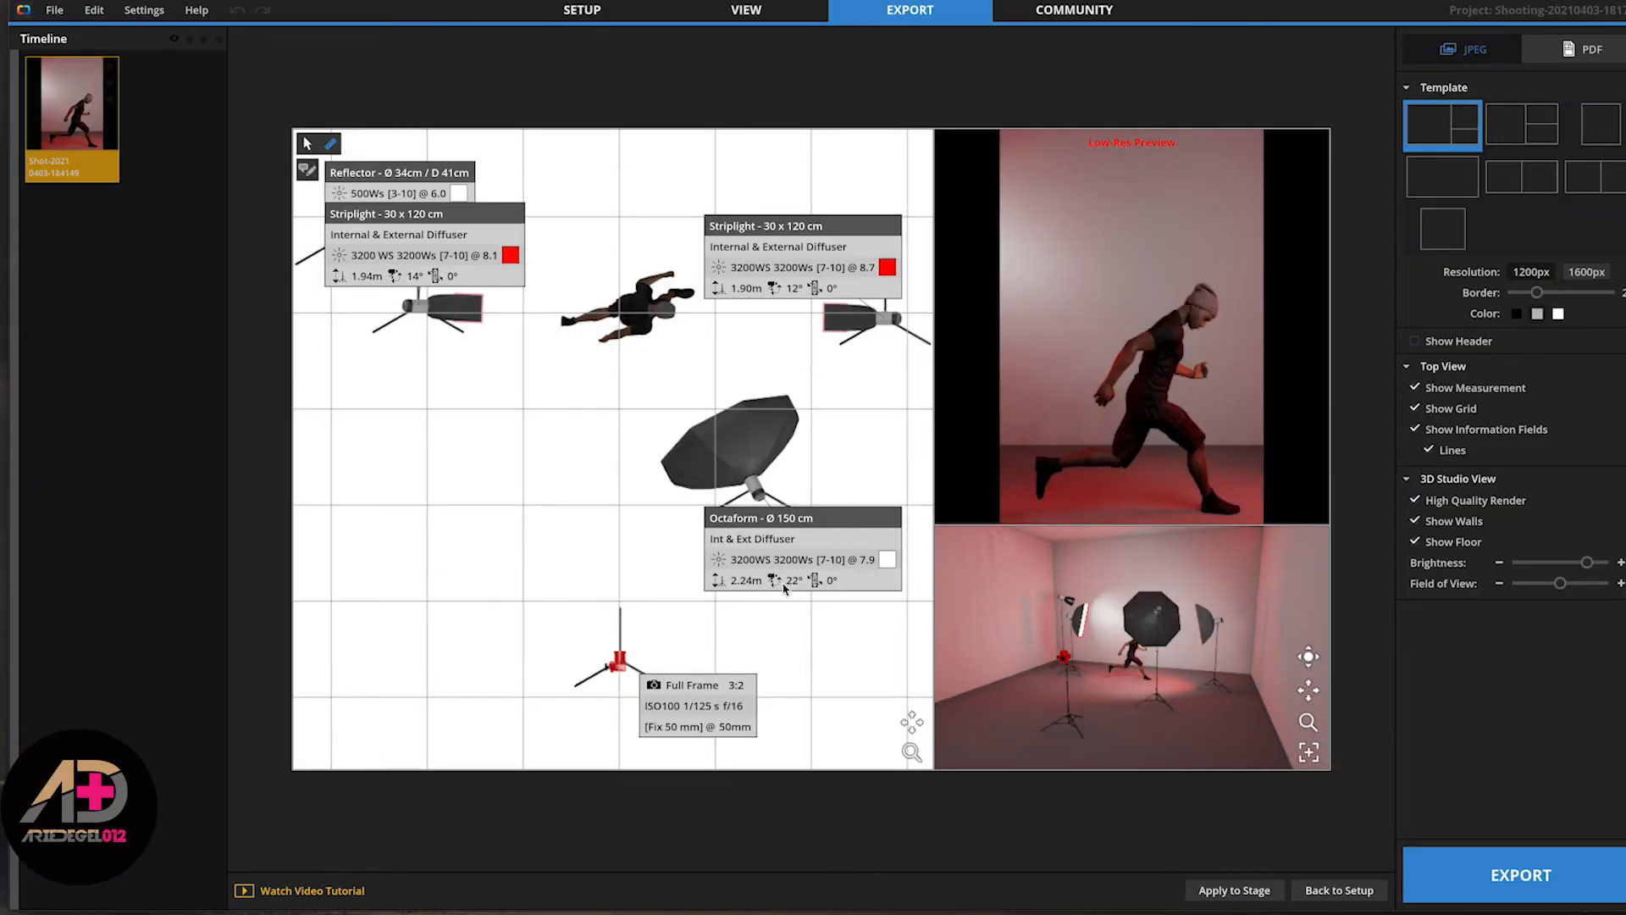
pyautogui.moveTo(697, 706); pyautogui.dragTo(474, 684)
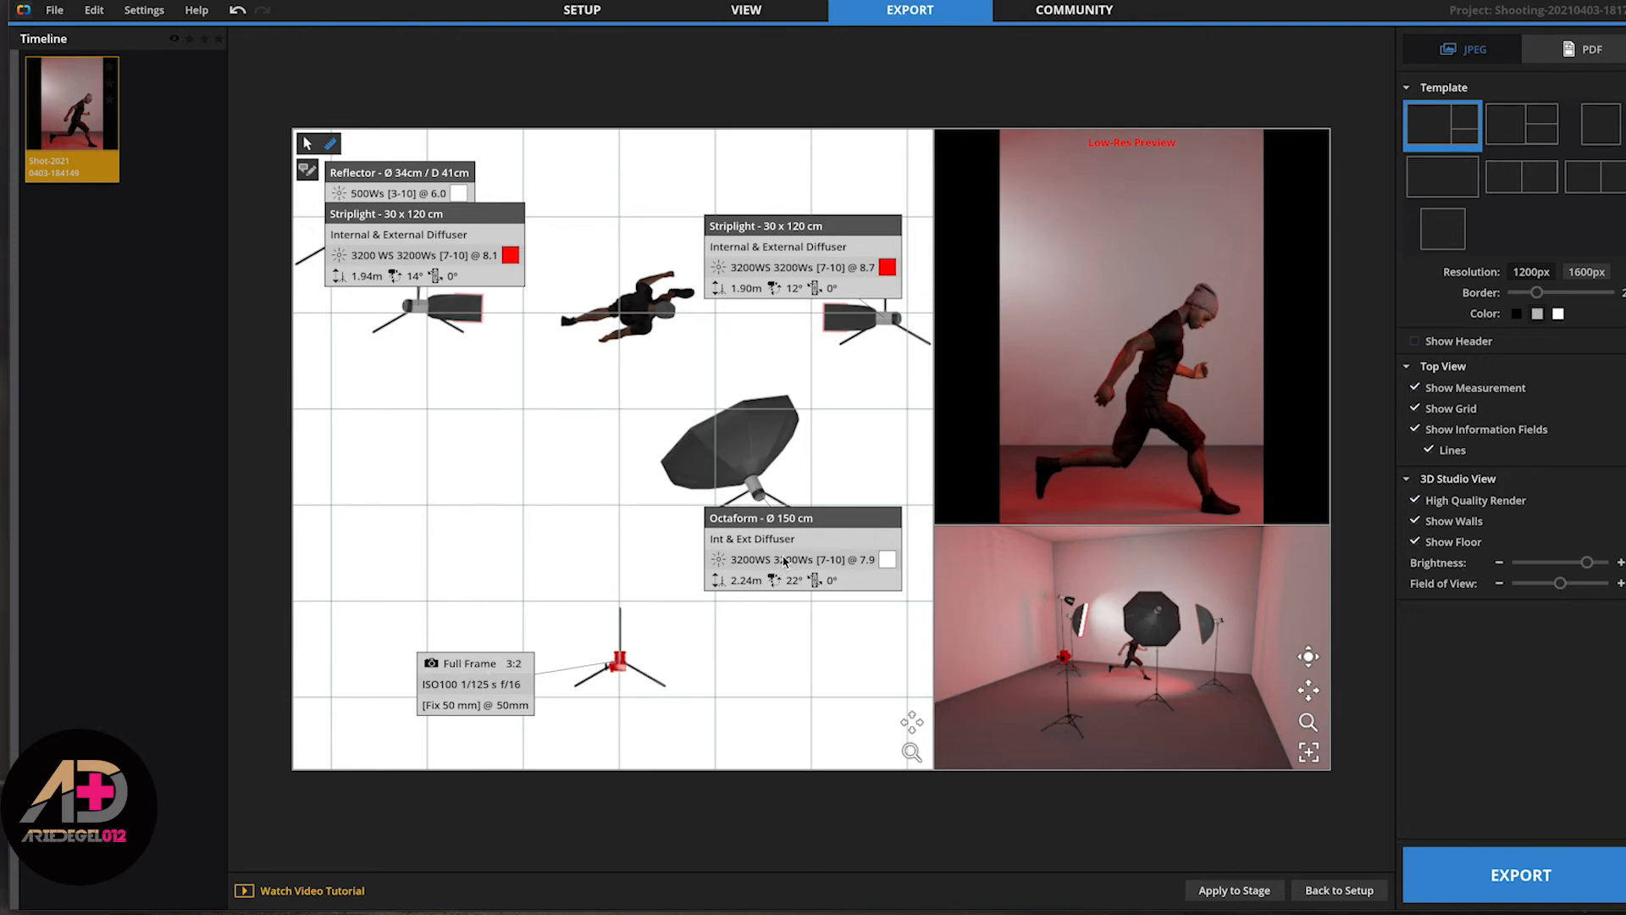
pyautogui.moveTo(785, 561); pyautogui.dragTo(772, 638)
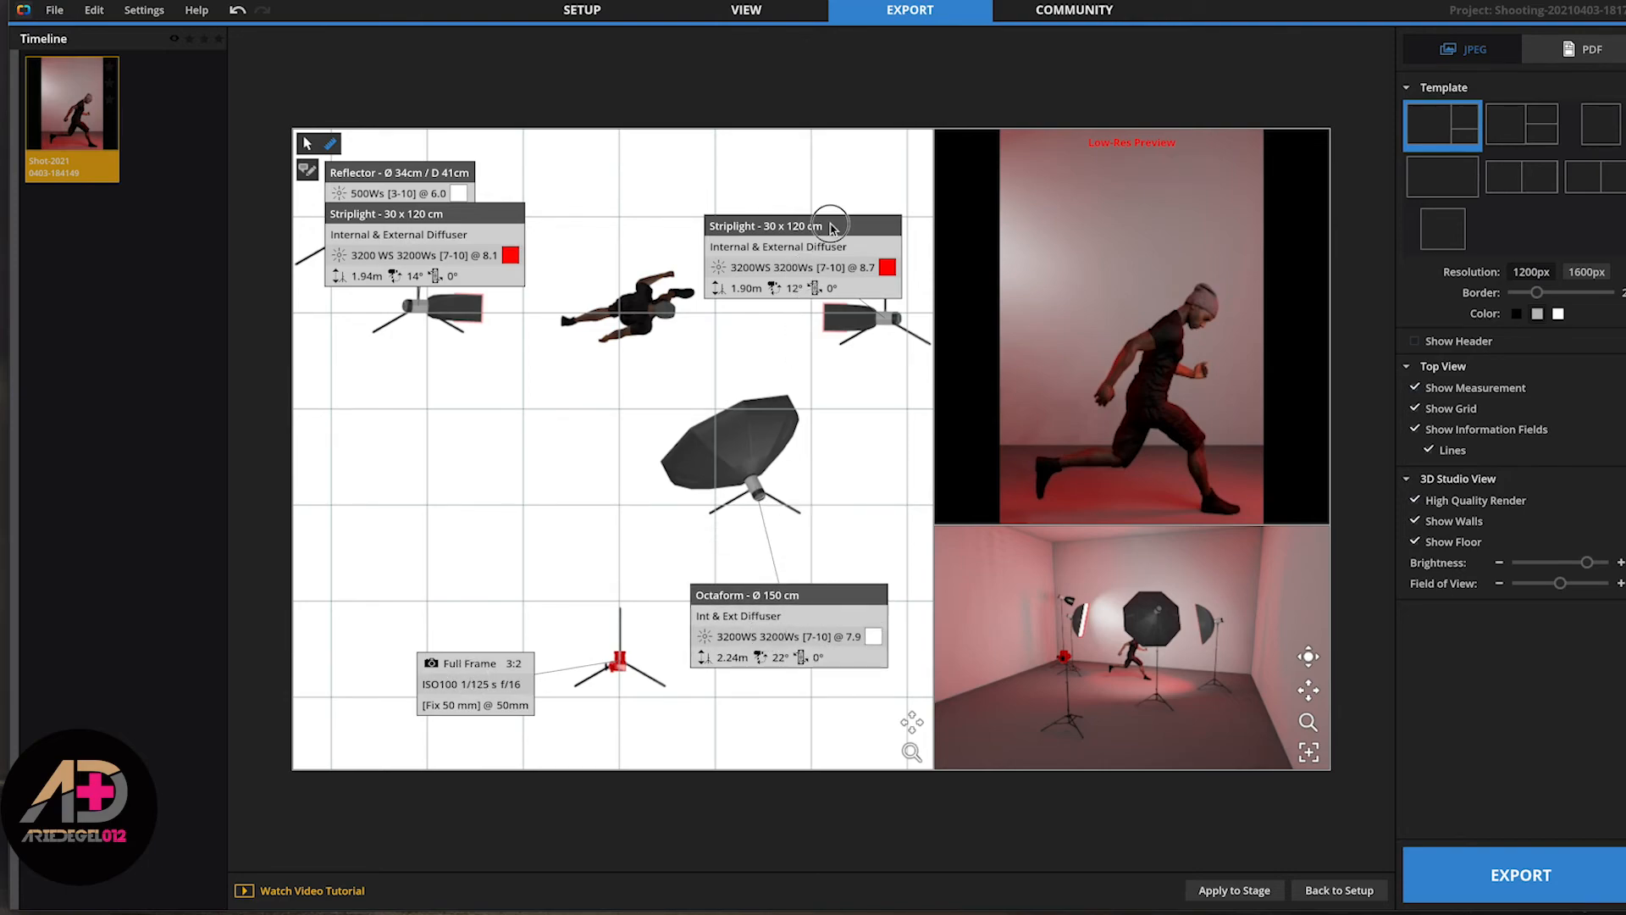
pyautogui.moveTo(831, 227); pyautogui.dragTo(828, 173)
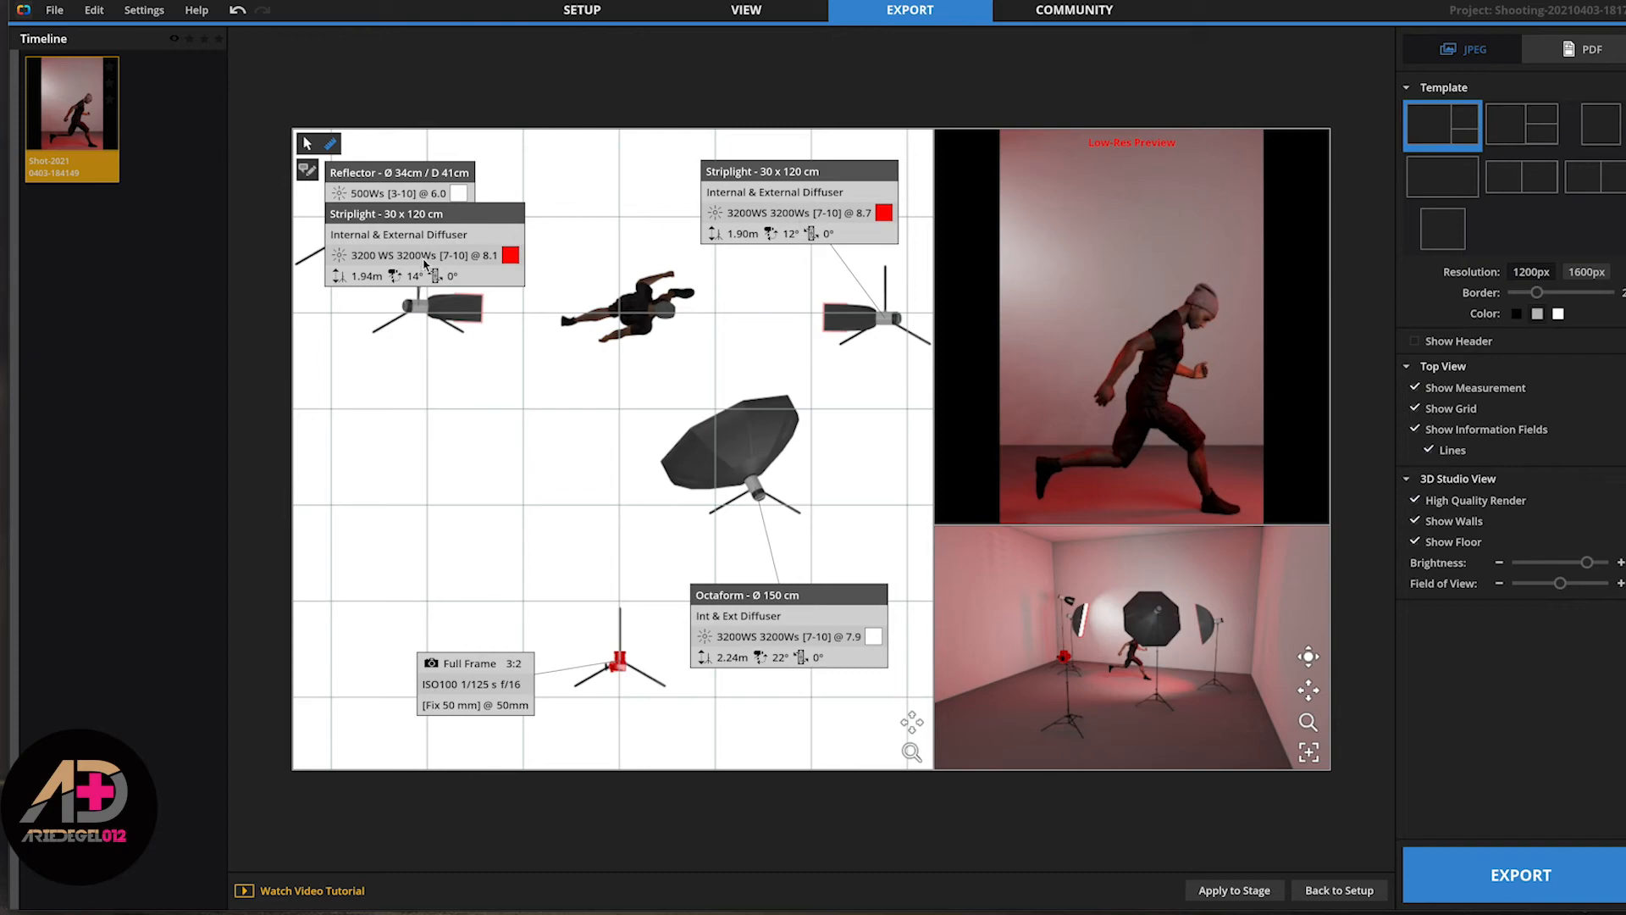
pyautogui.moveTo(425, 264); pyautogui.dragTo(421, 415)
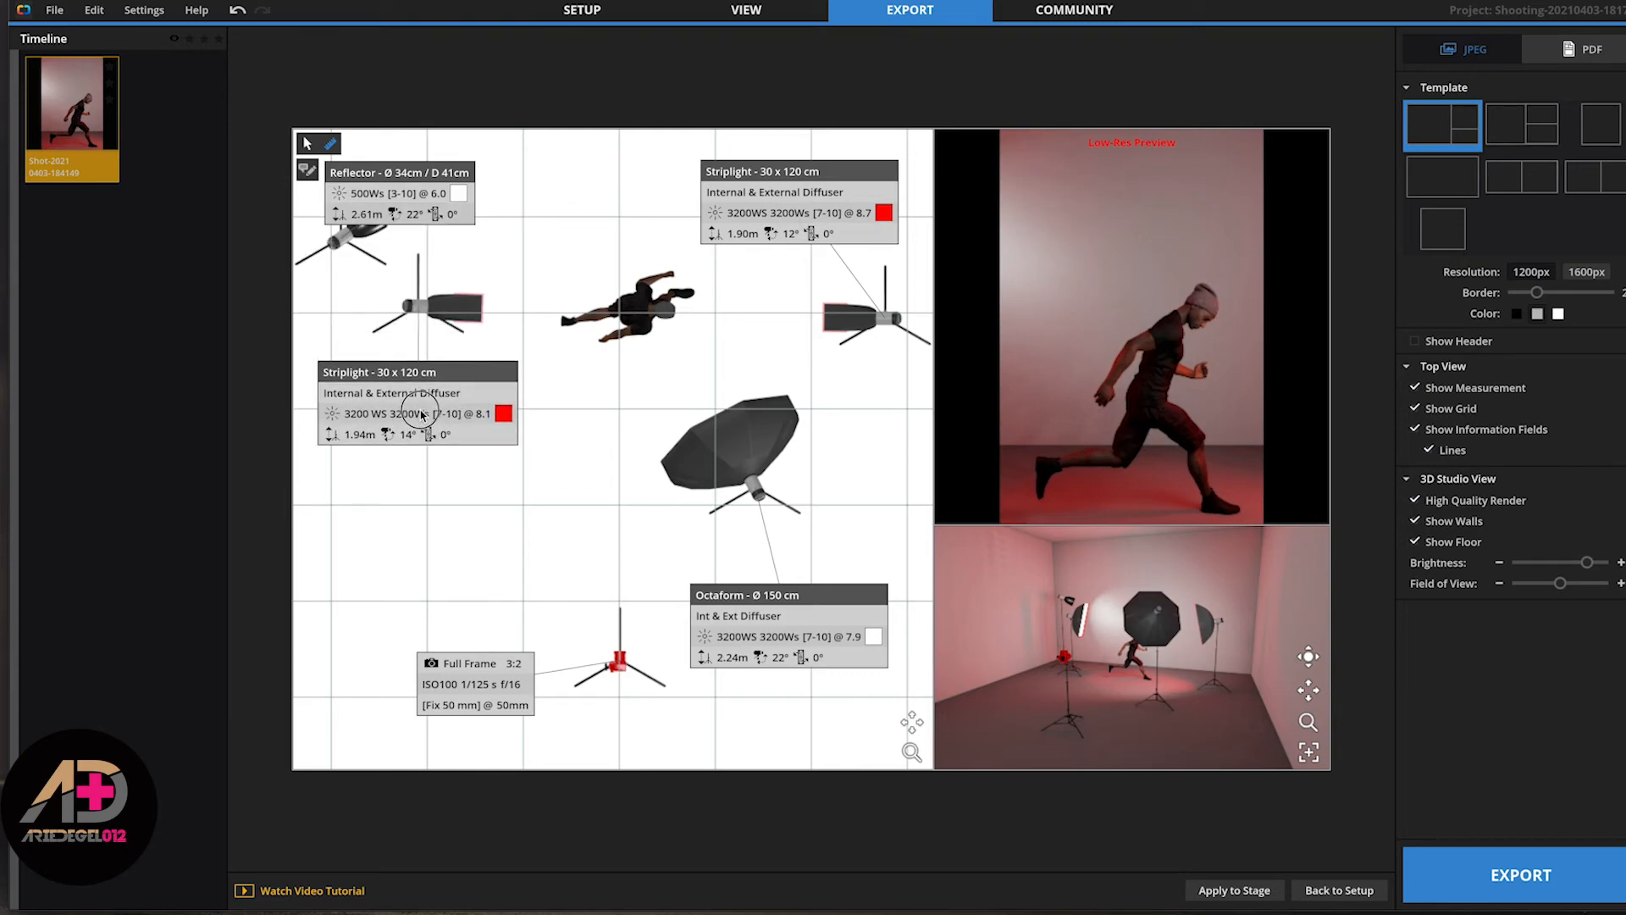
pyautogui.moveTo(419, 206); pyautogui.dragTo(417, 282)
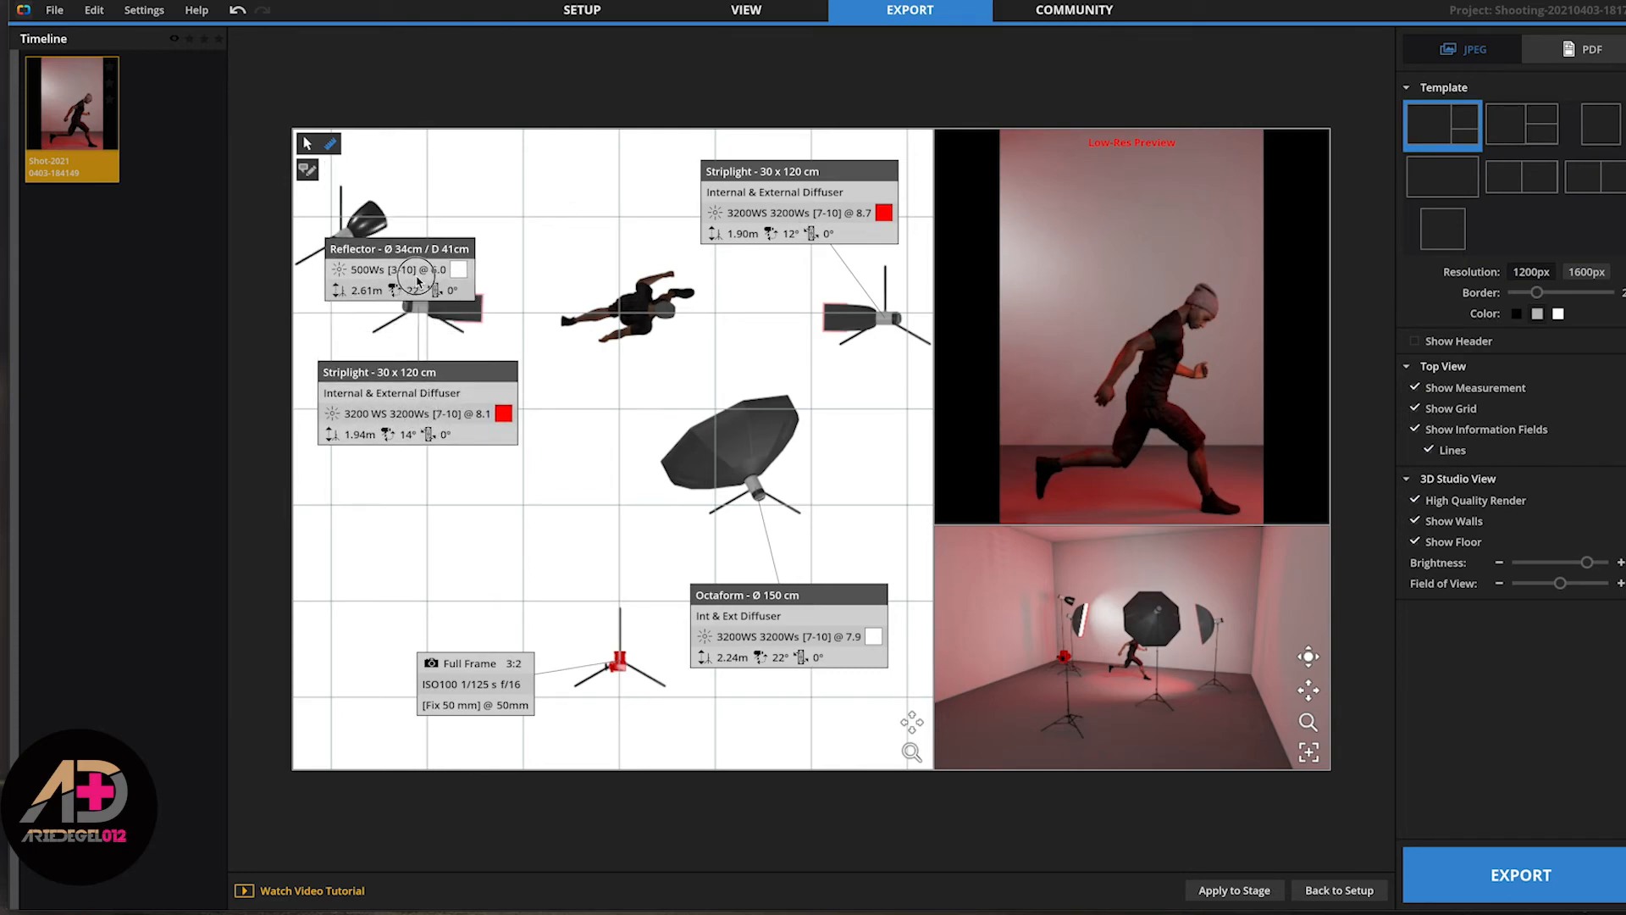
# - Render the camera shot in the export layout and start the JPEG export
pyautogui.moveTo(1184, 336)
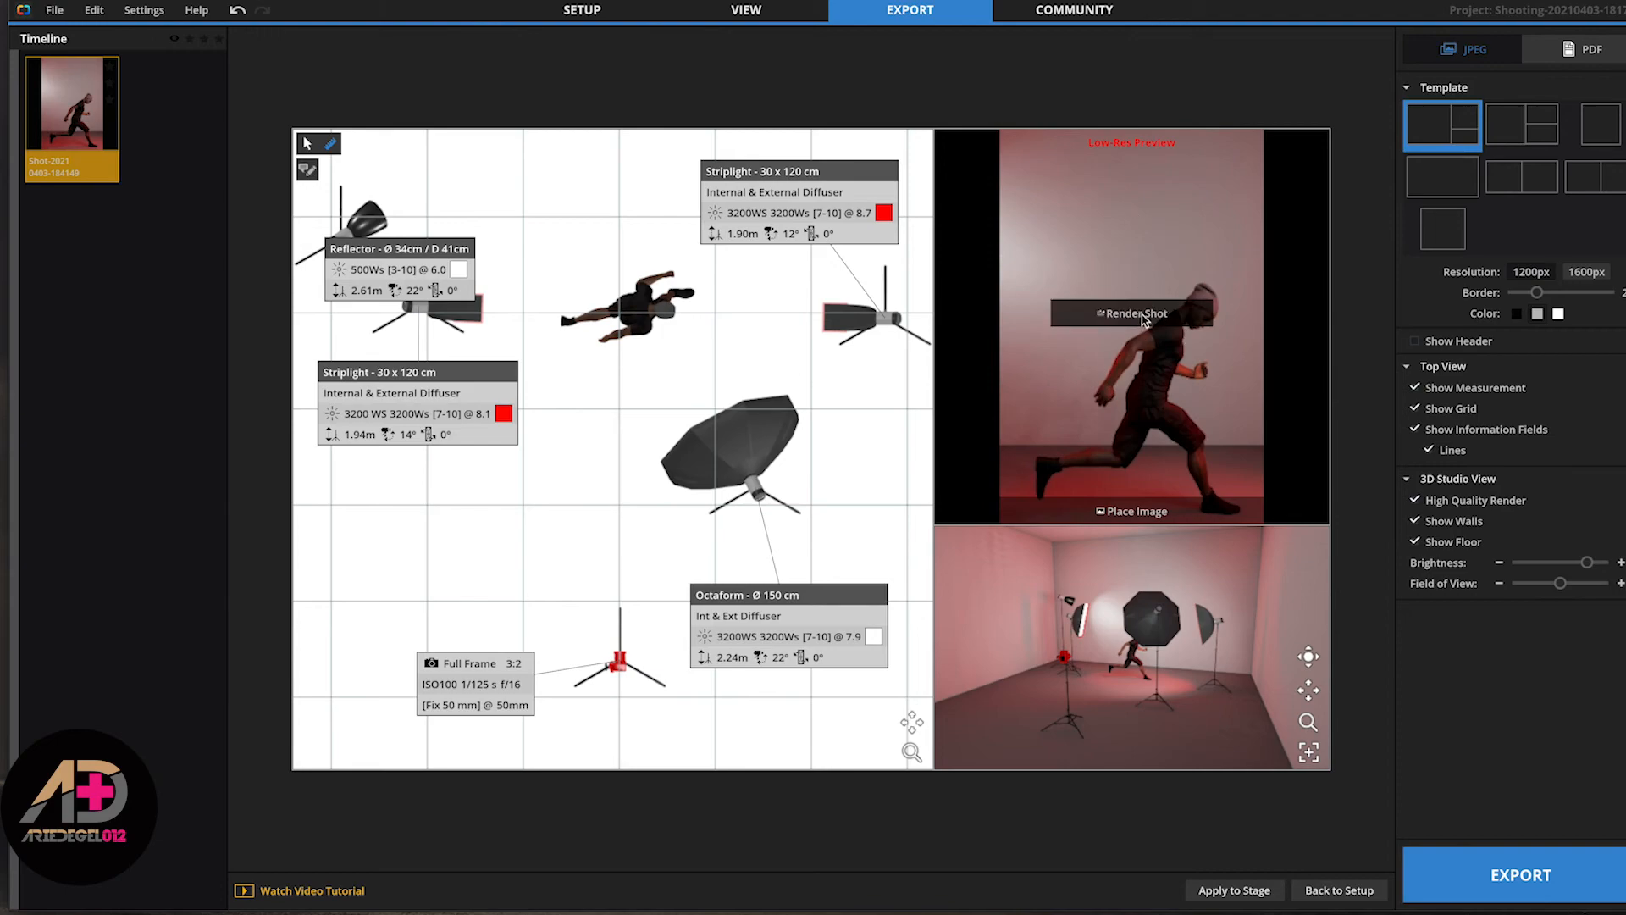
pyautogui.click(1143, 316)
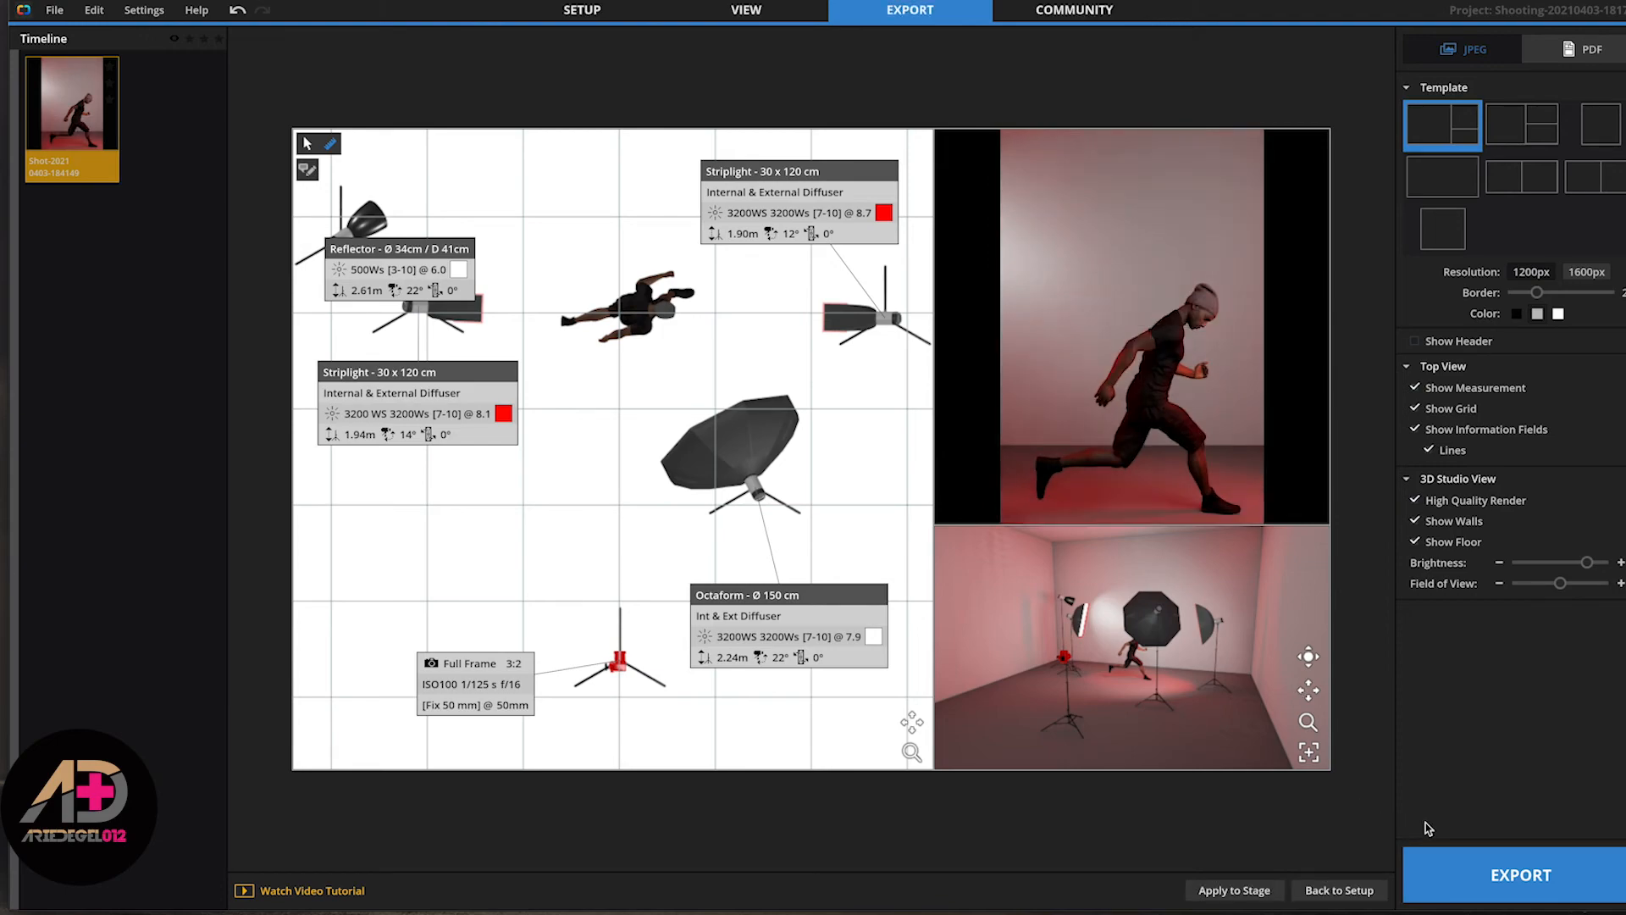
pyautogui.click(1522, 883)
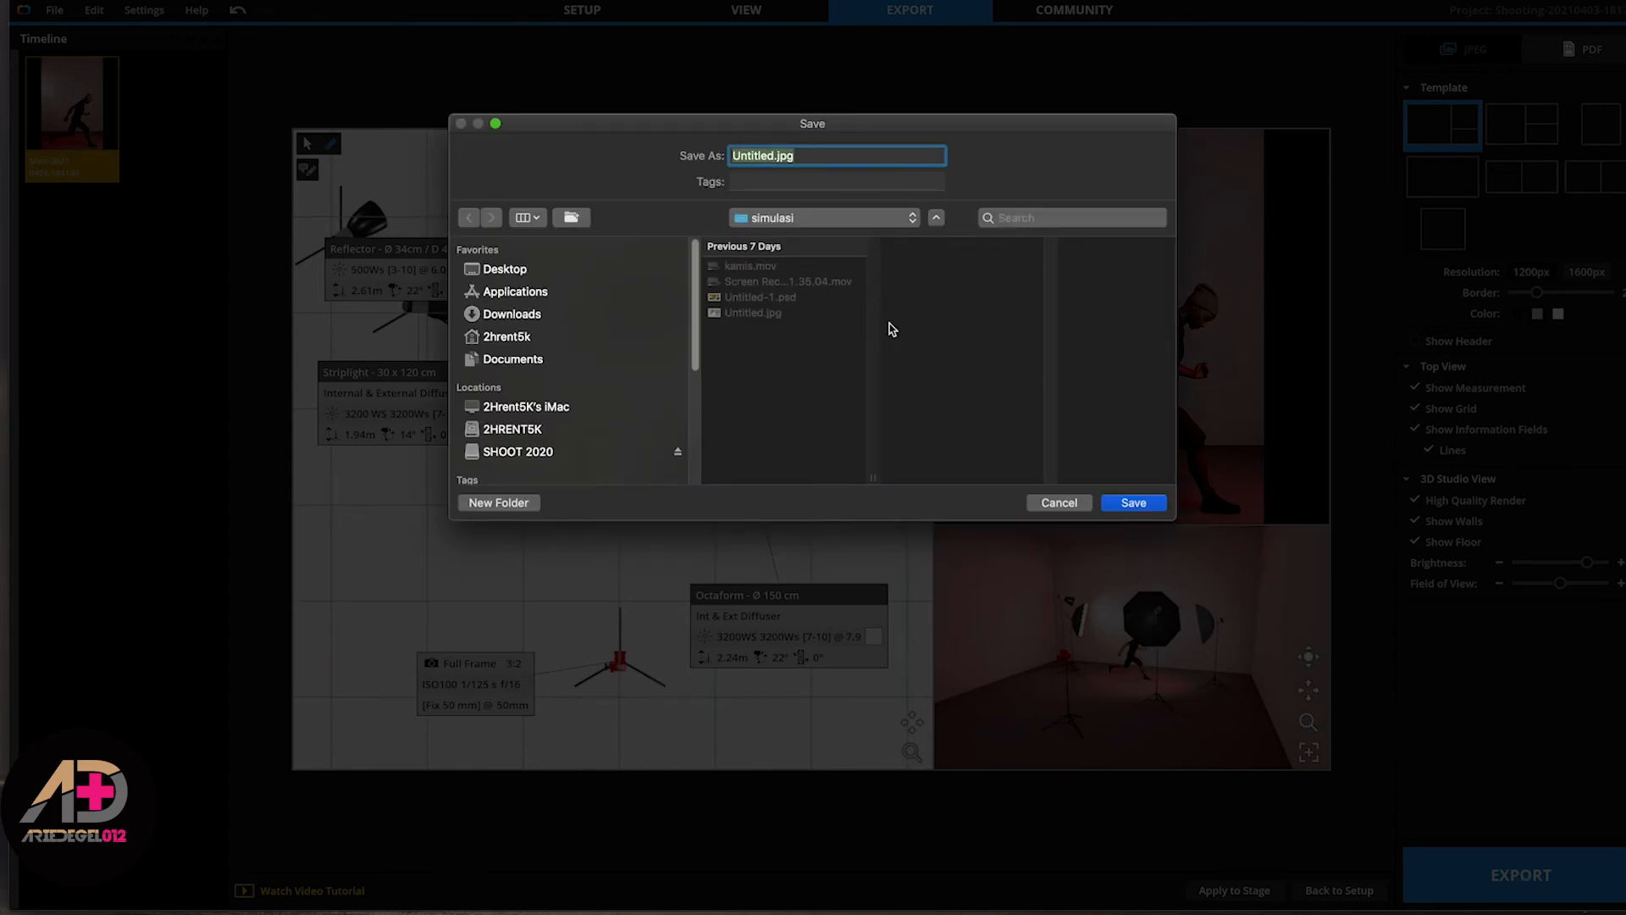
# - Save Untitled.jpg in a new folder "simulasi lighting studio" inside Video Tutorial 1, in the VIDEO folder of the SHOOT 2020 drive
pyautogui.click(523, 451)
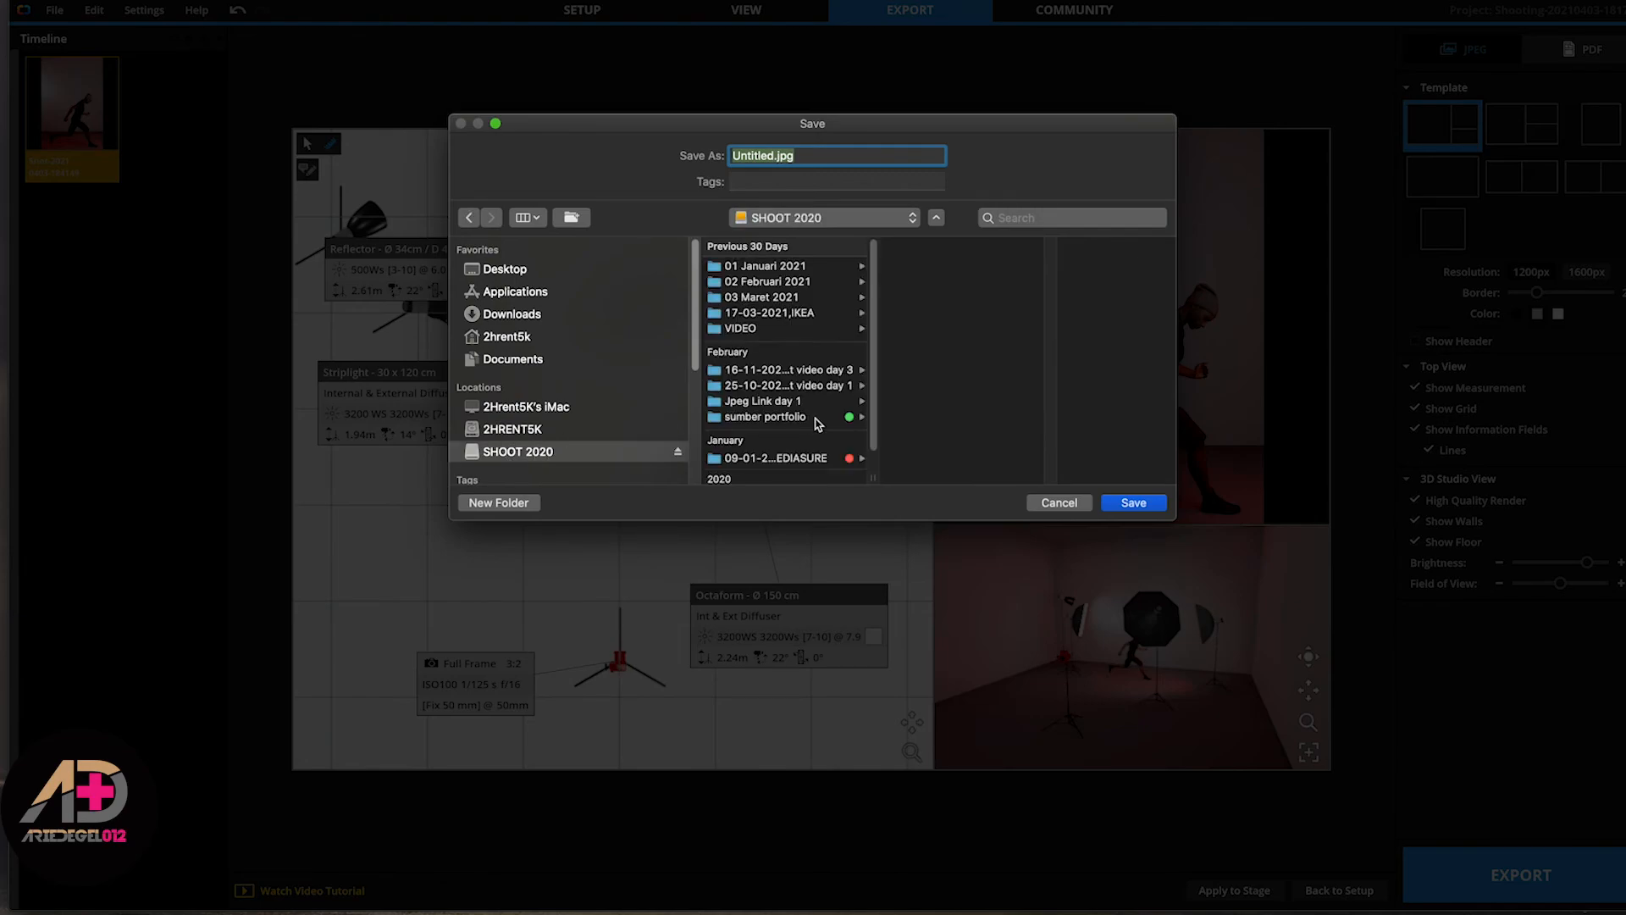
pyautogui.click(766, 330)
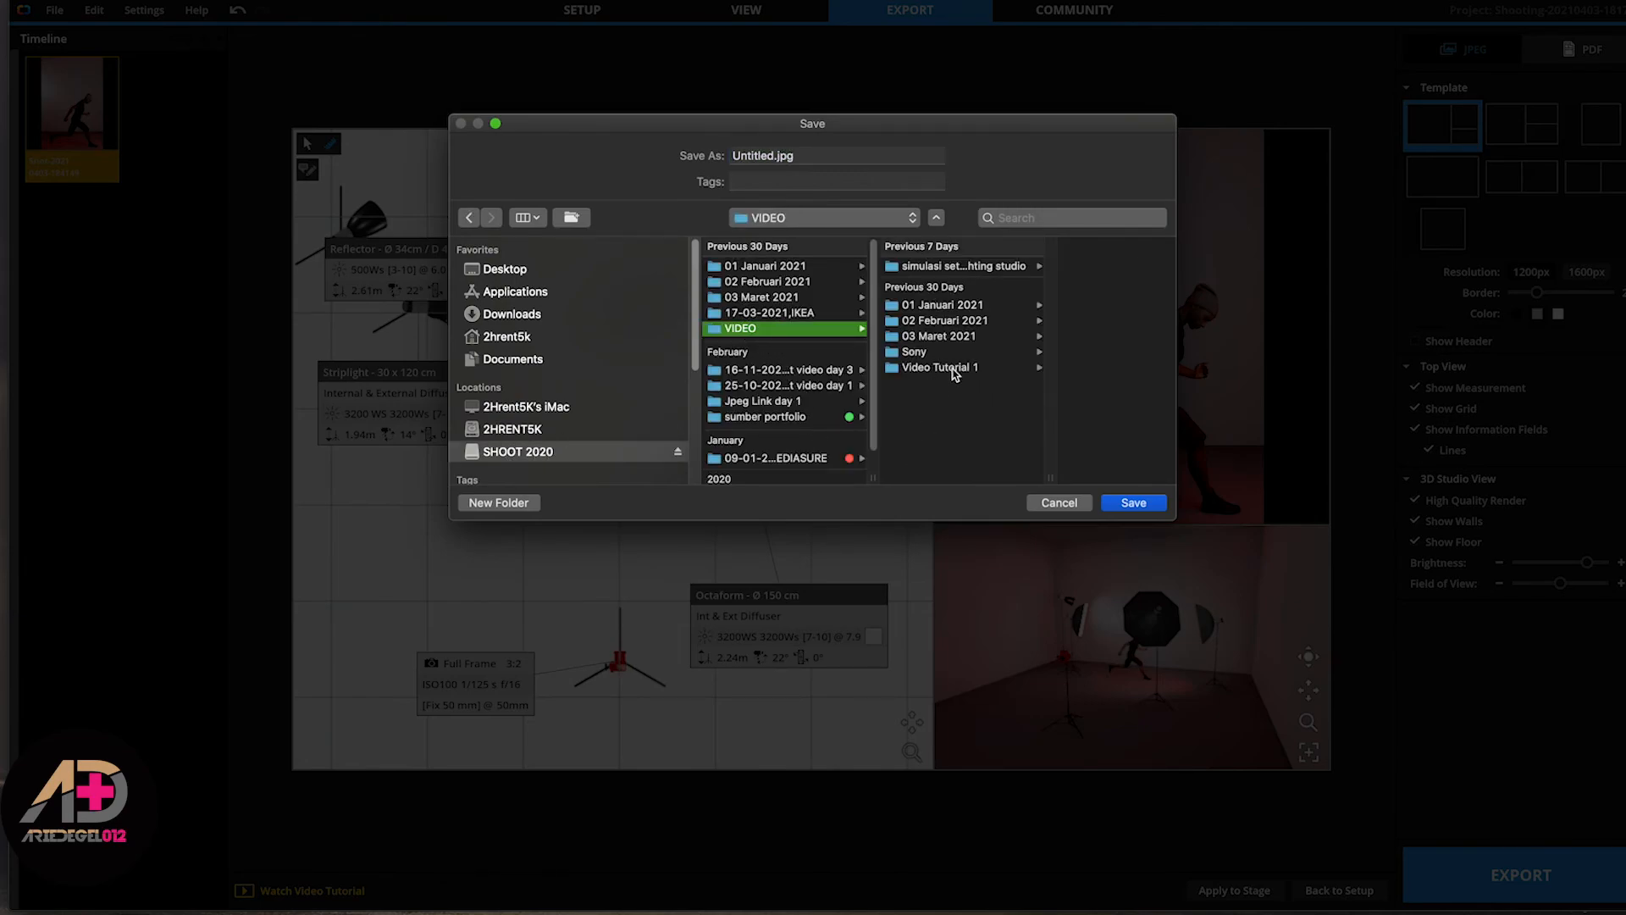
pyautogui.click(955, 371)
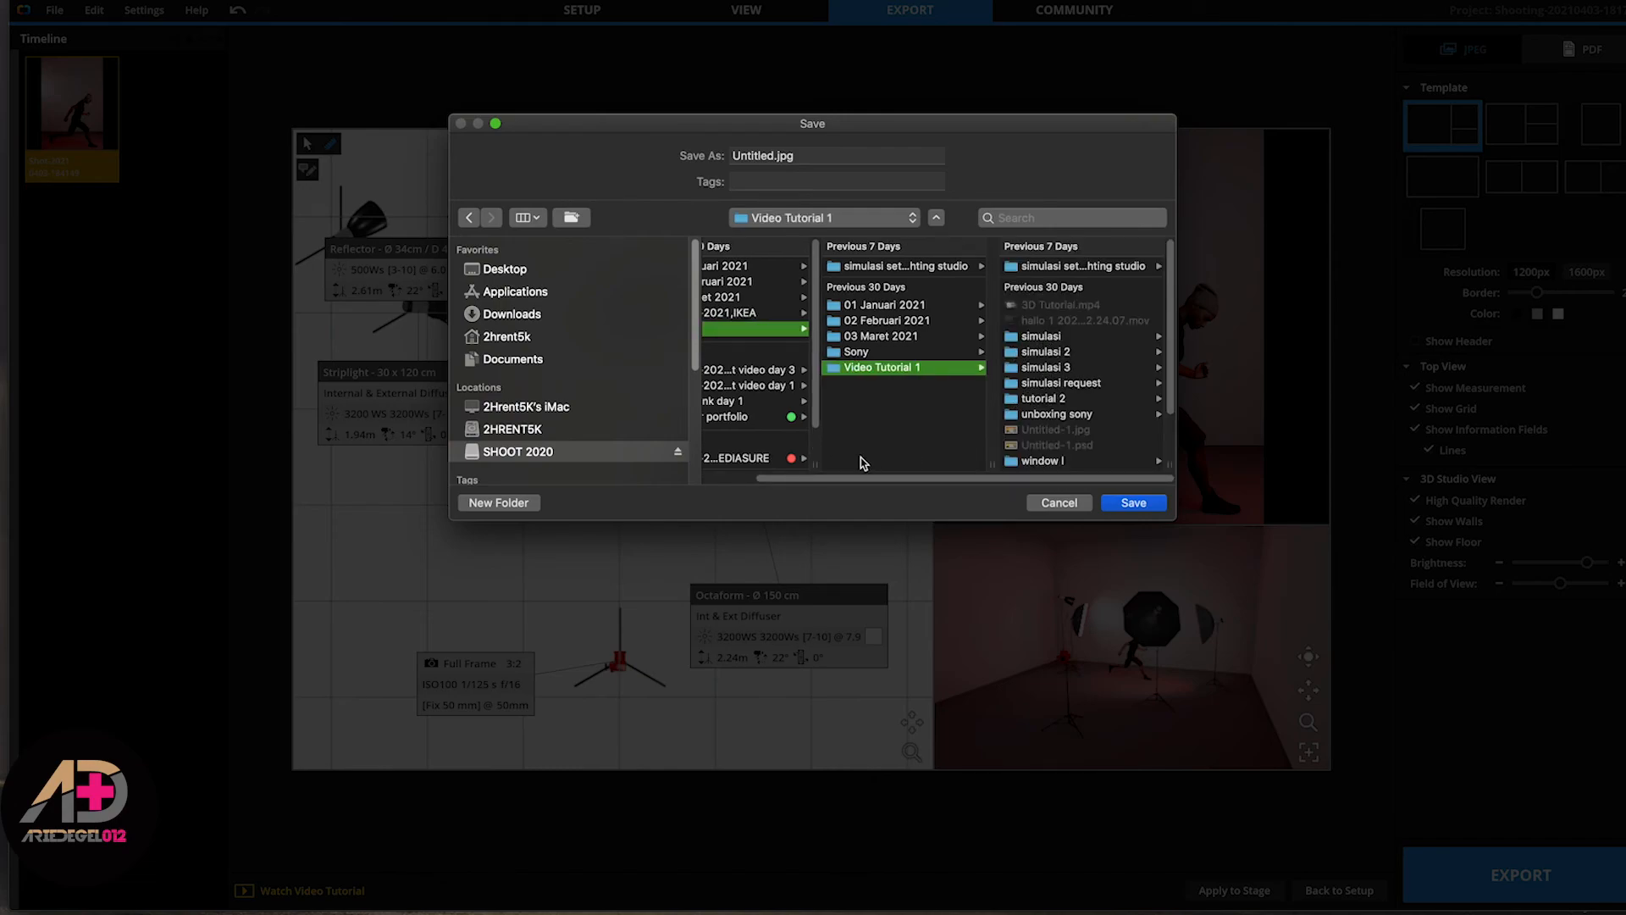
pyautogui.click(509, 504)
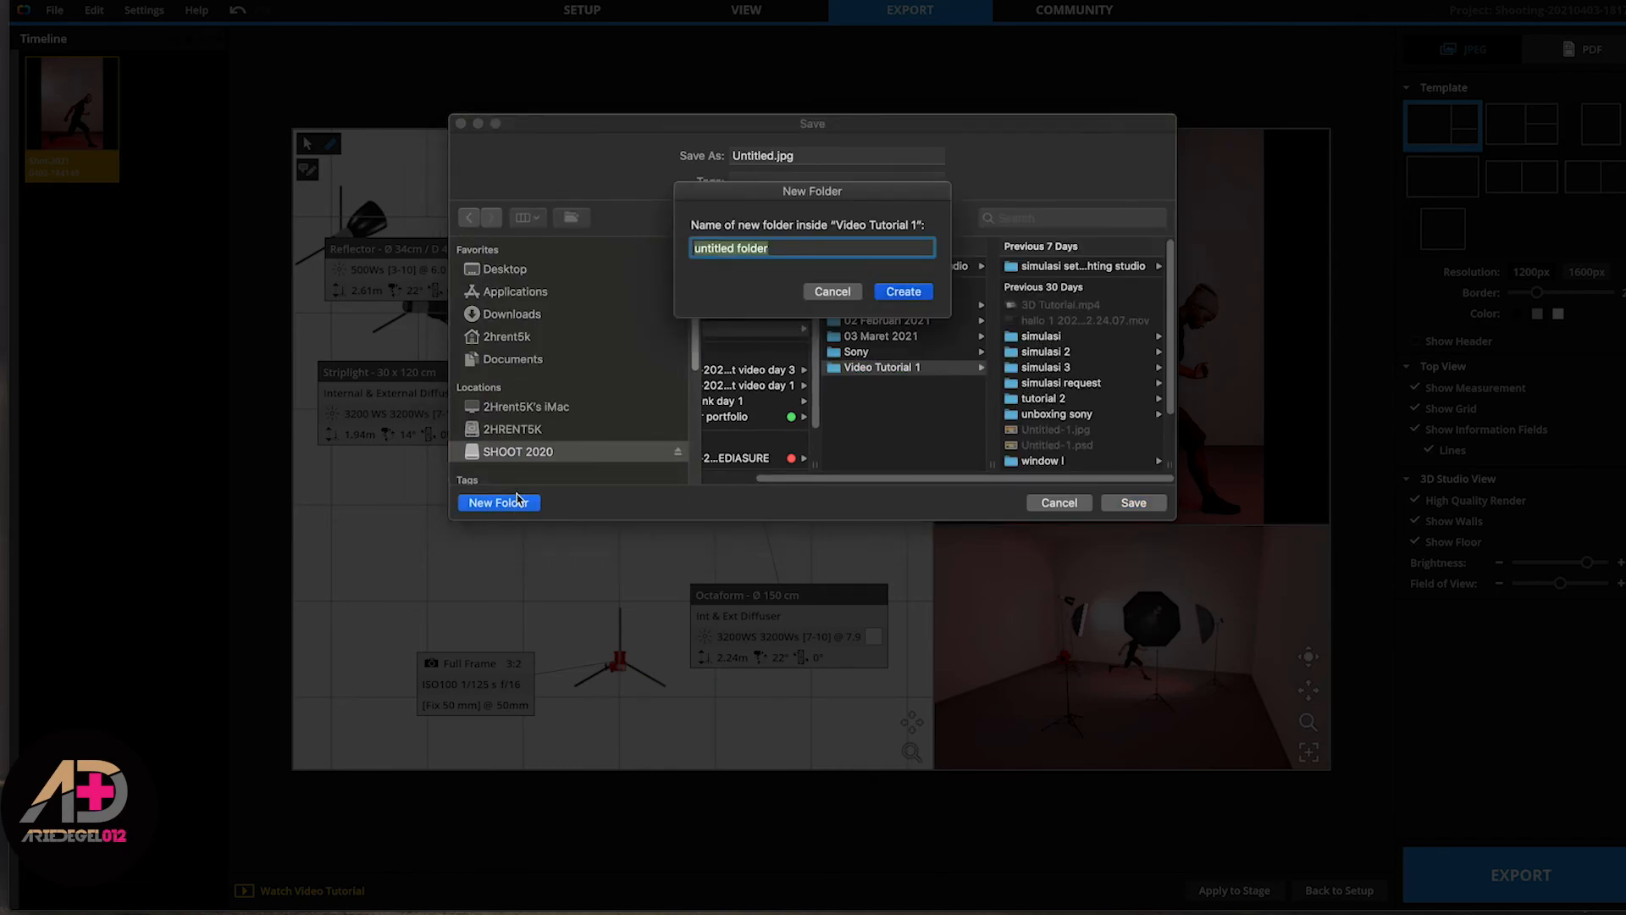
pyautogui.write('simulasi lighting studio')
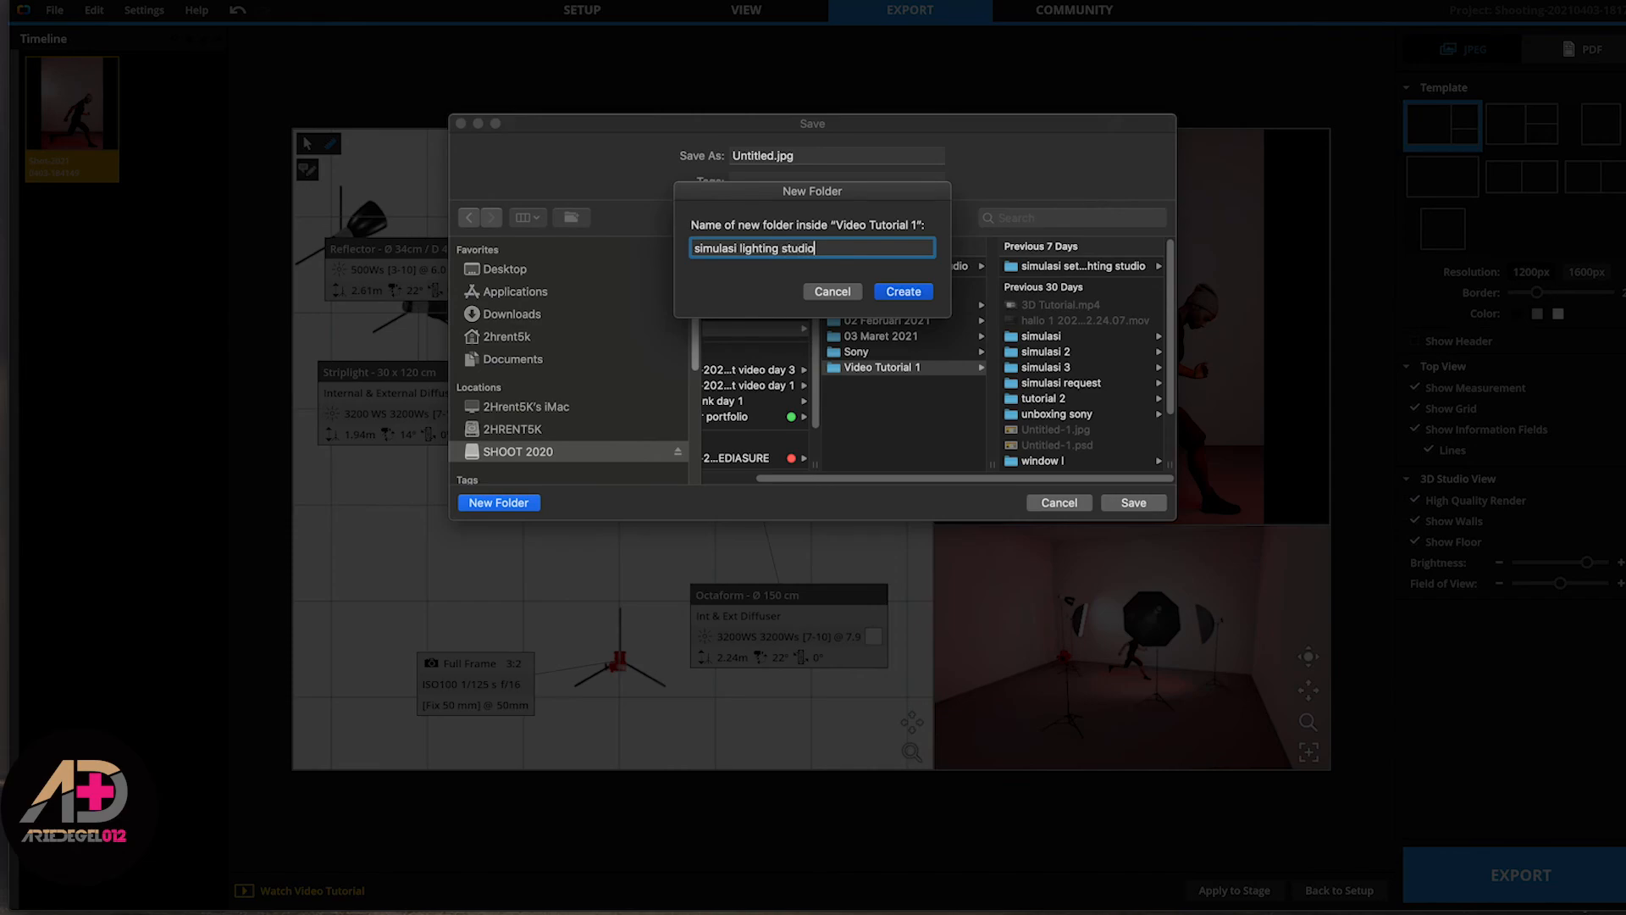
pyautogui.click(901, 293)
pyautogui.click(1133, 503)
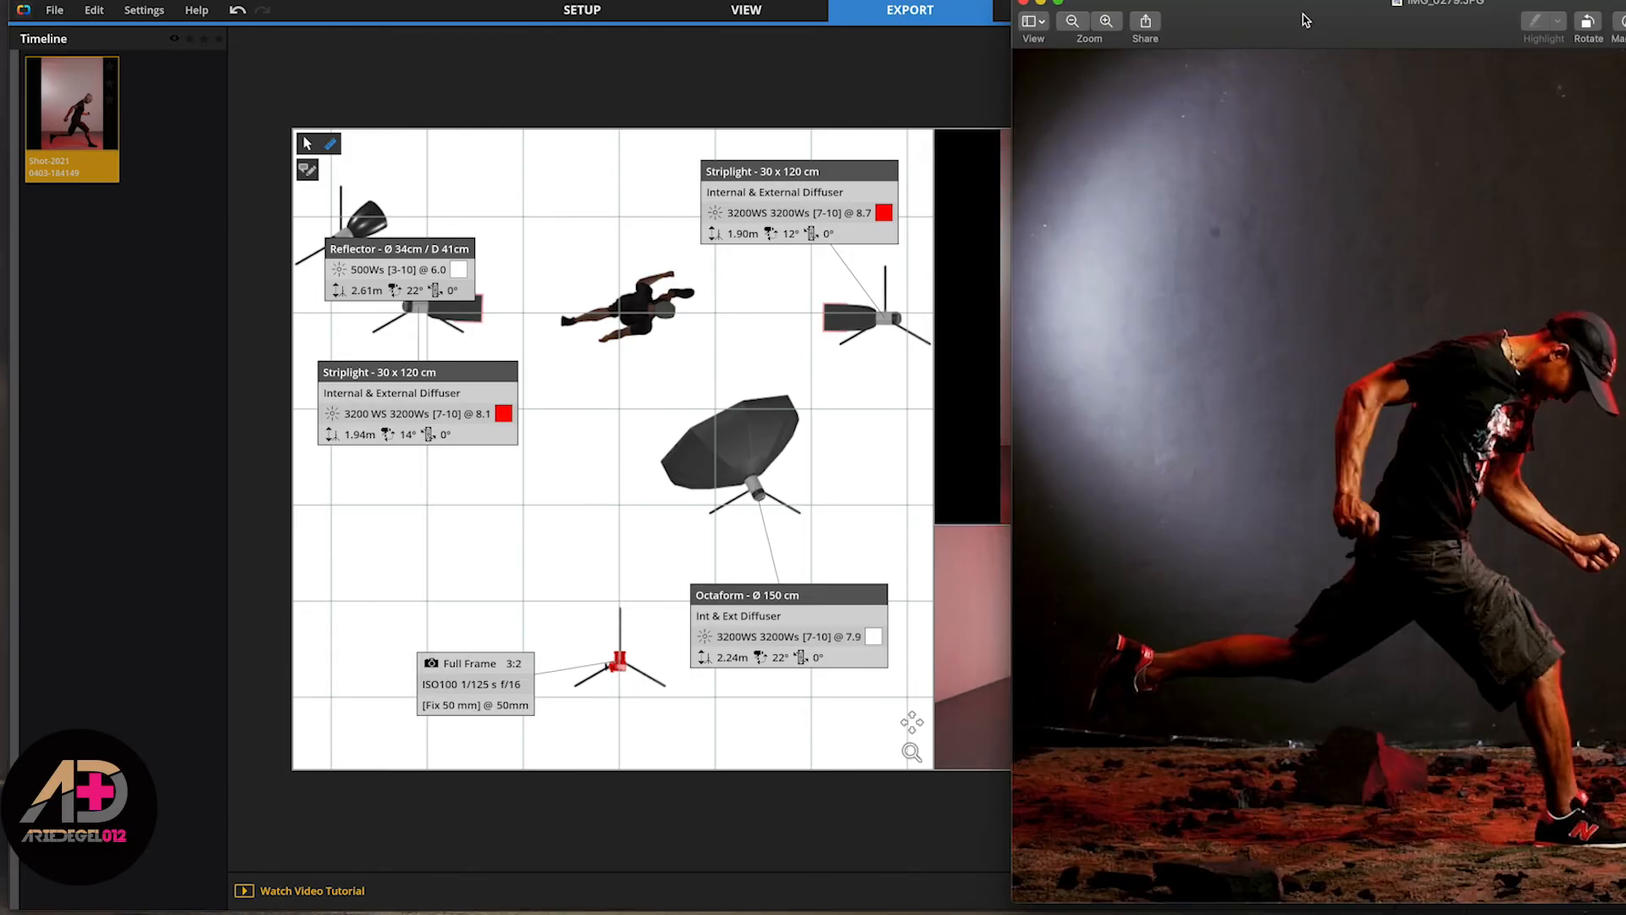
# - Move the reference photo window beside the rendered shot to compare the two images
pyautogui.moveTo(1305, 20); pyautogui.dragTo(309, 4)
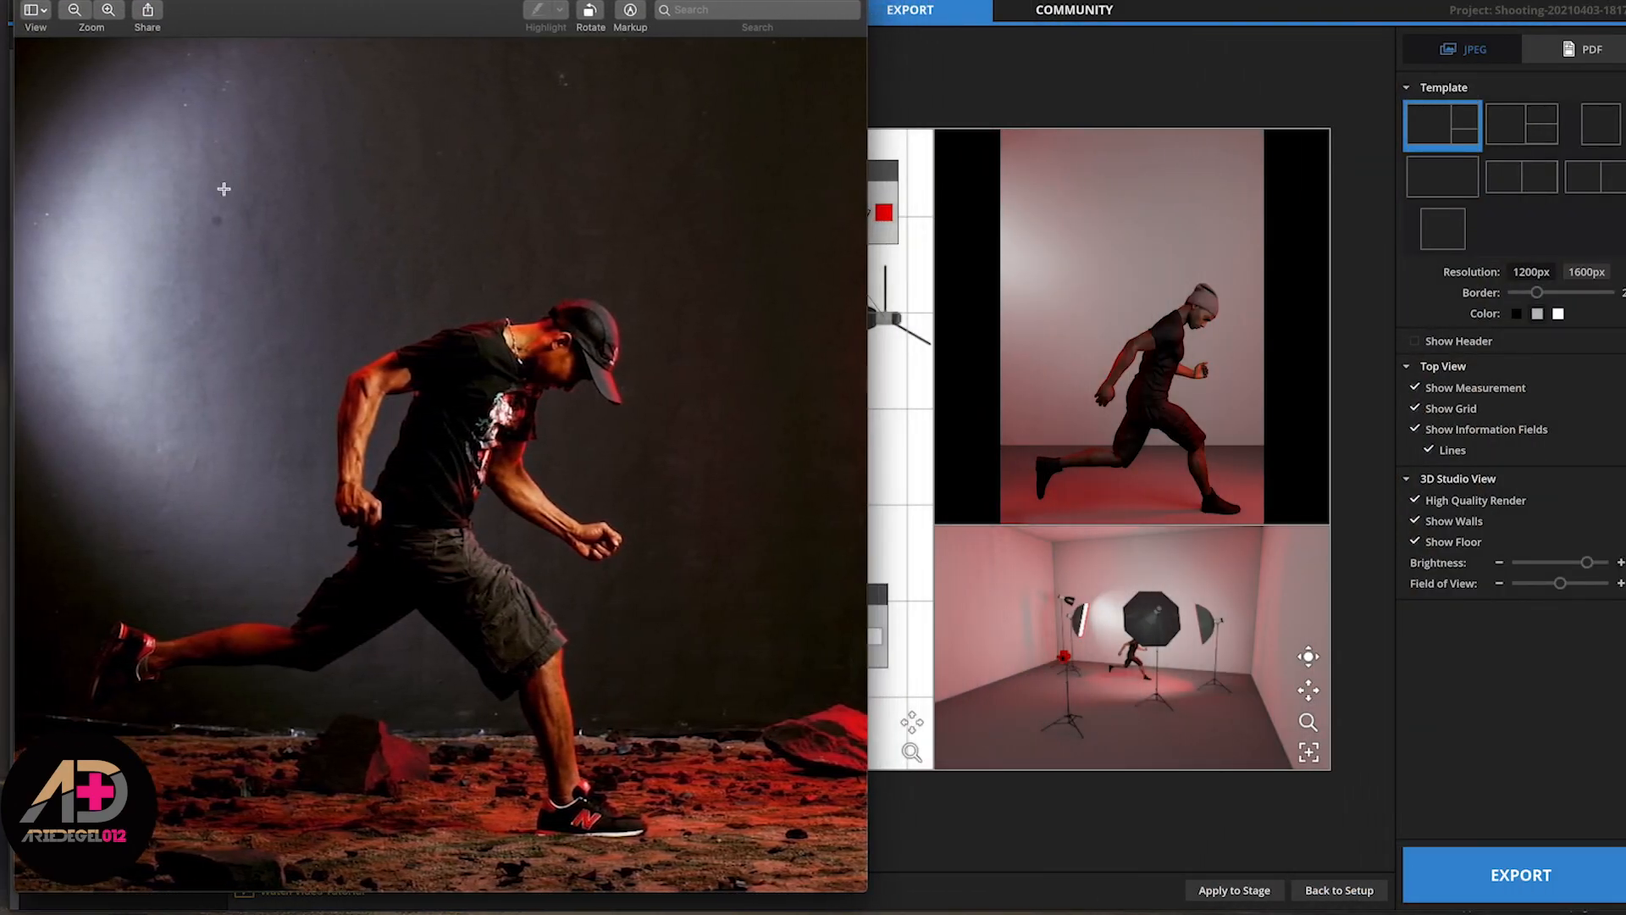